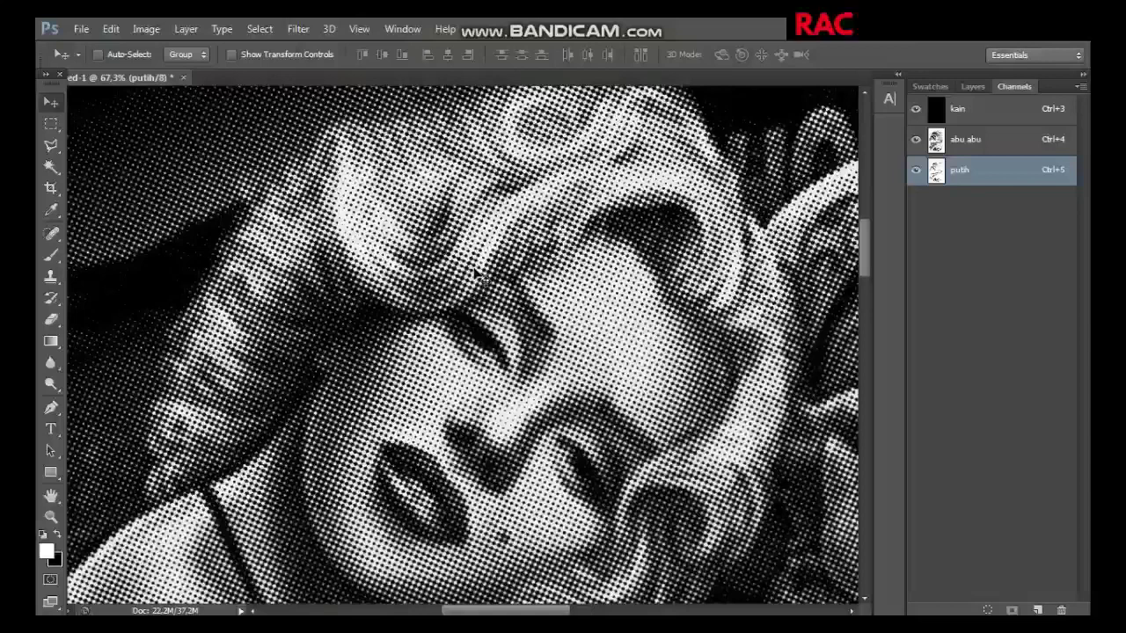
- Toggle the putih channel's visibility off and on, and make abu abu the active channel
scroll(475, 276, "down", 1)
scroll(475, 275, "down", 1)
scroll(475, 275, "down", 1)
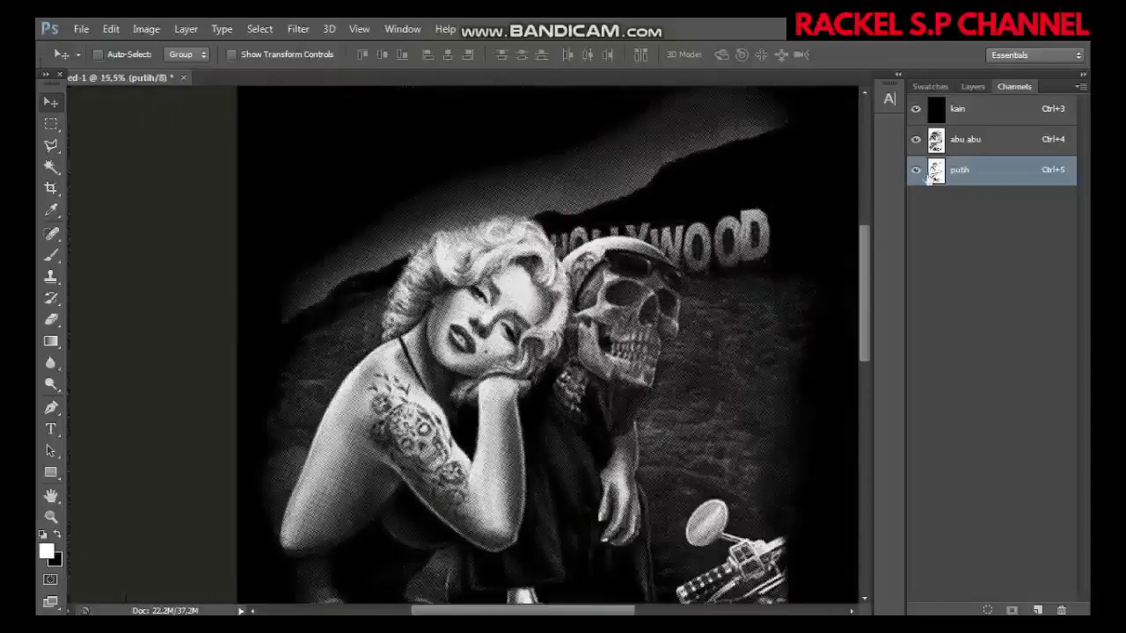
left_click(916, 175)
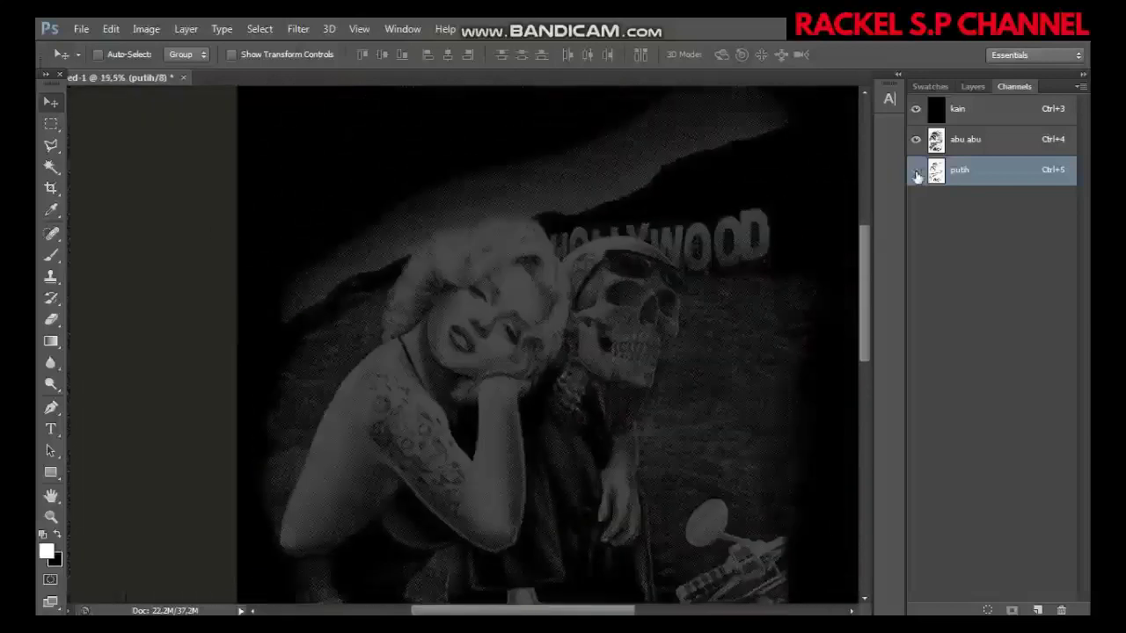
left_click(959, 147)
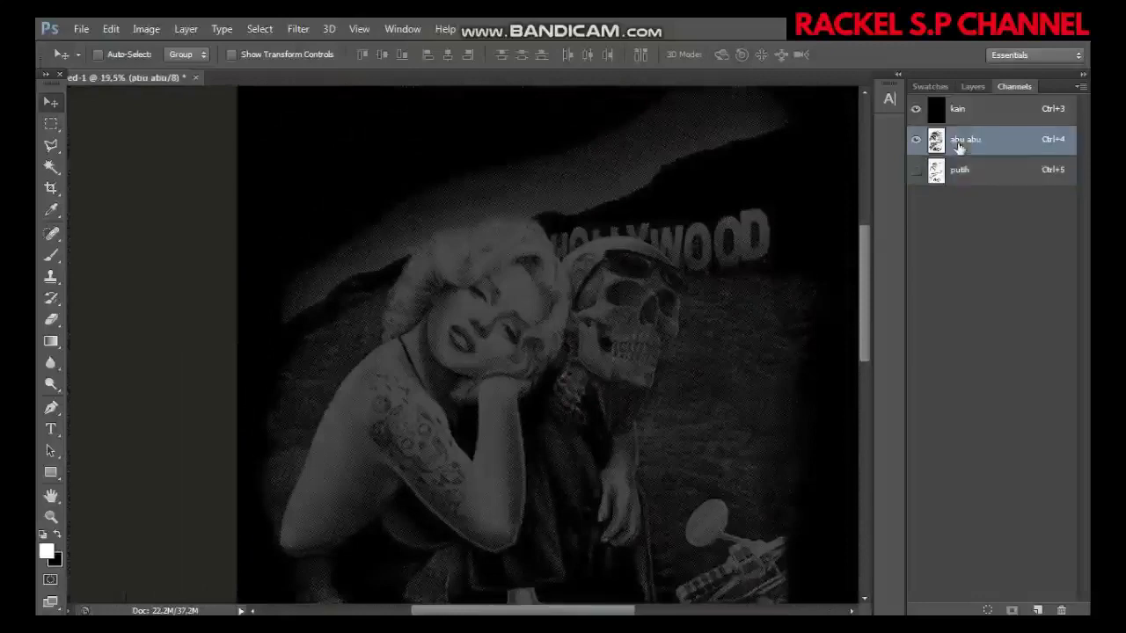
left_click(916, 174)
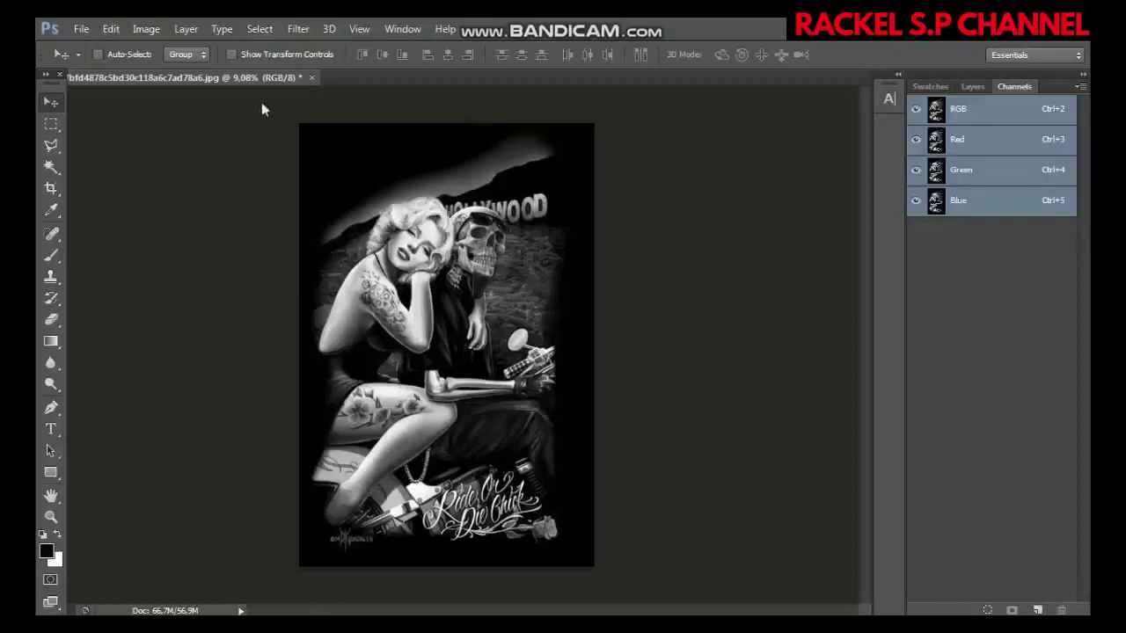
- Float the pin-up illustration, duplicate it, and float the copy in its own window
mouse_move(355, 77)
left_mouse_down()
mouse_move(193, 127)
mouse_move(279, 97)
left_mouse_up()
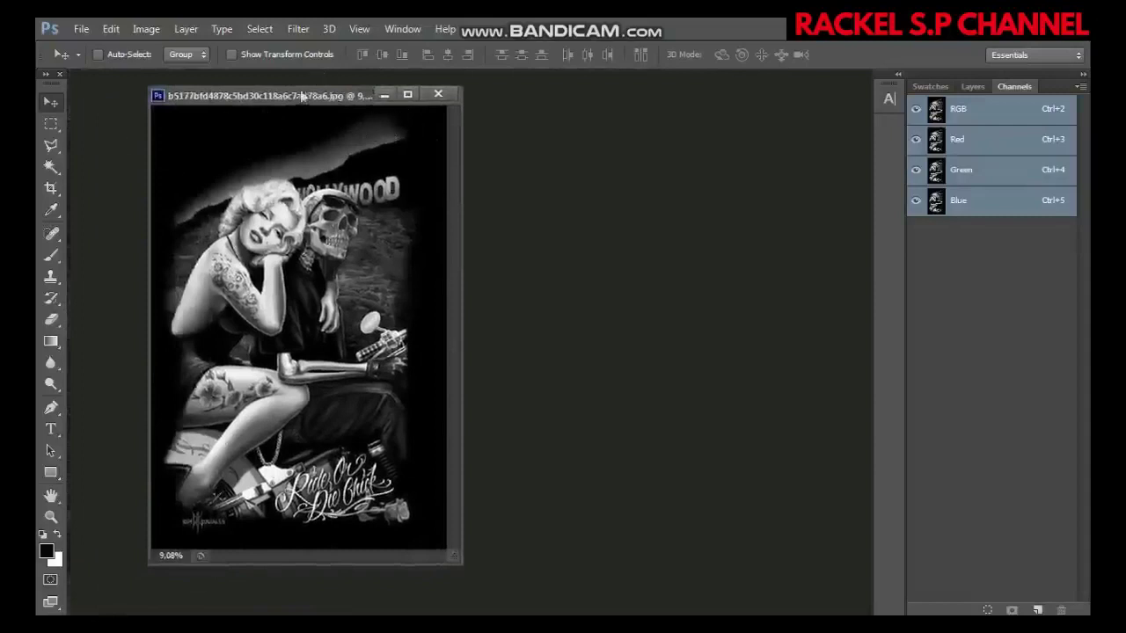
right_click(331, 99)
left_click(344, 105)
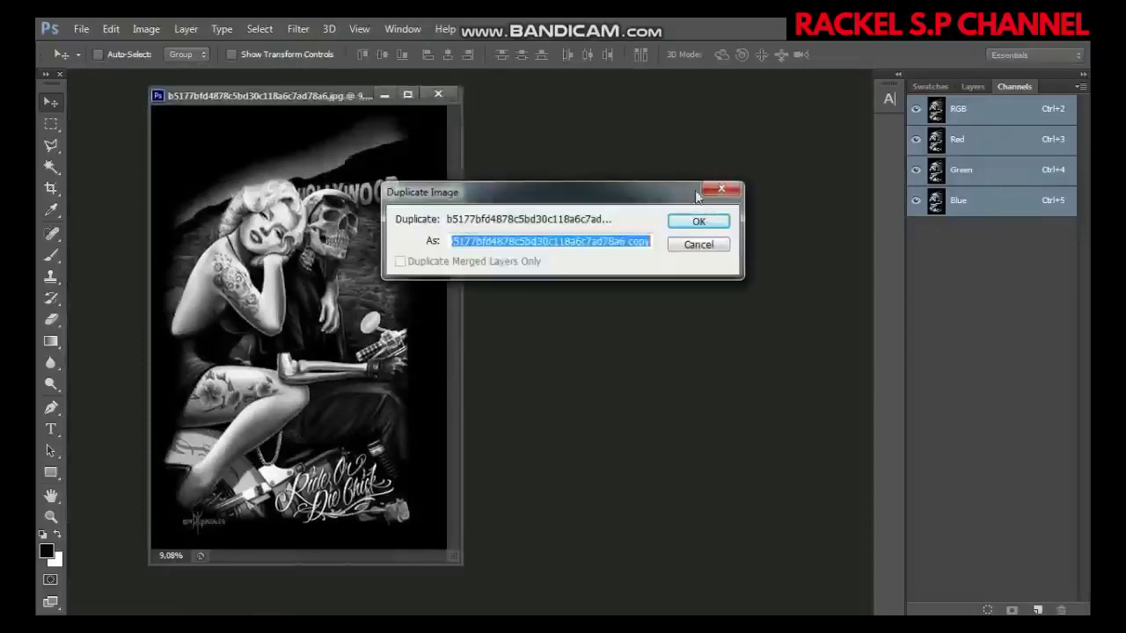
left_click(699, 222)
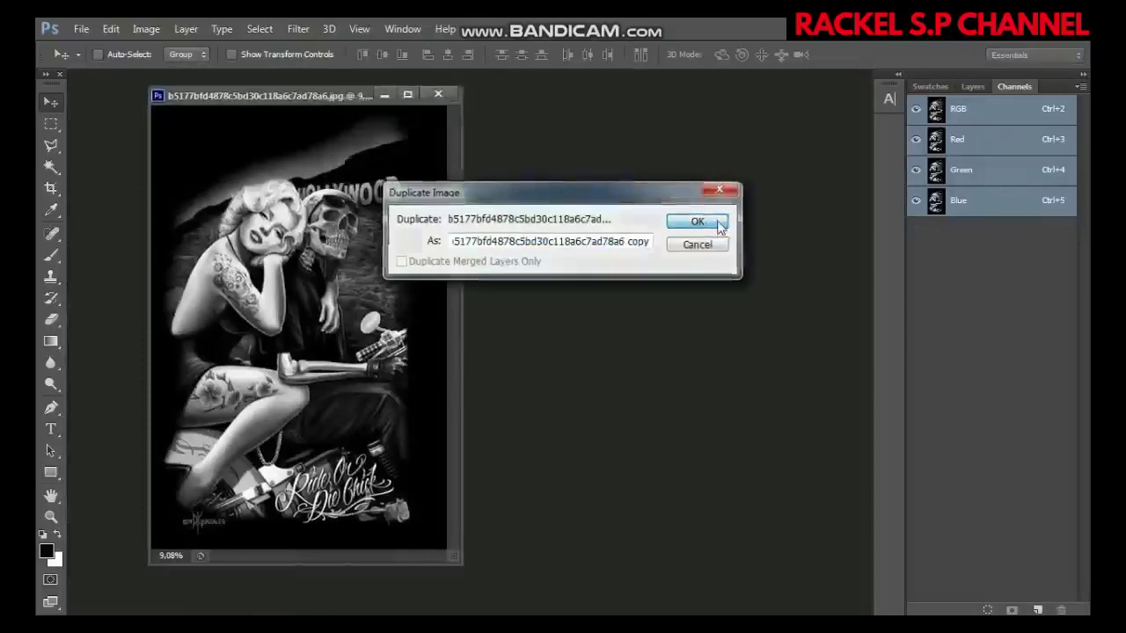
mouse_move(297, 115)
left_mouse_down()
mouse_move(587, 110)
mouse_move(587, 100)
left_mouse_up()
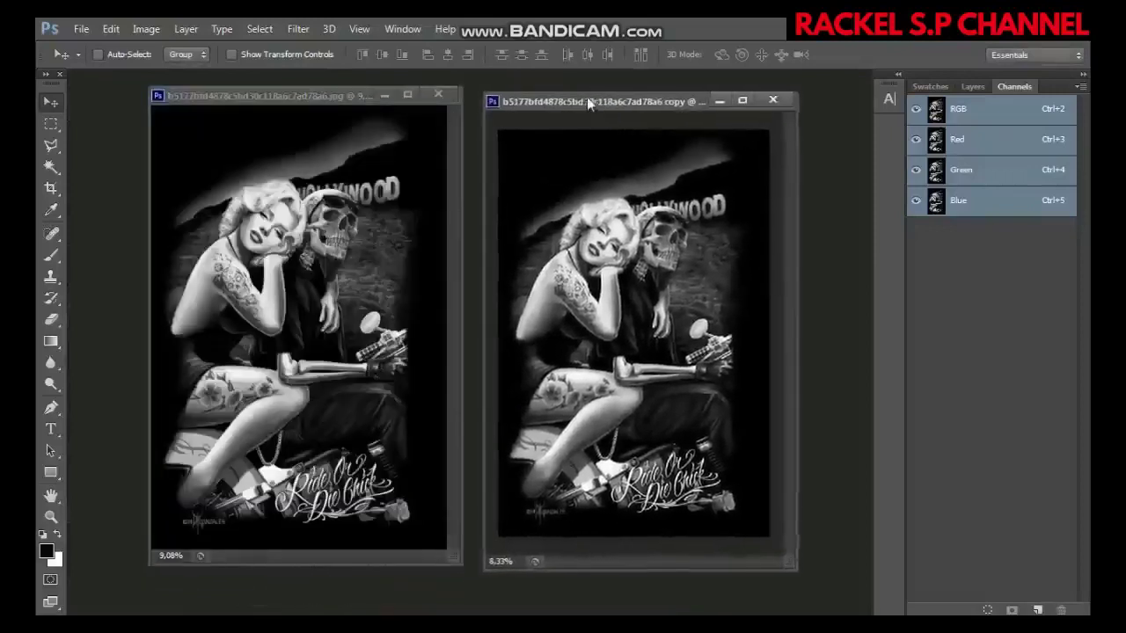
- Arrange the original and copy 2-up vertically, with the copy active
left_click(409, 30)
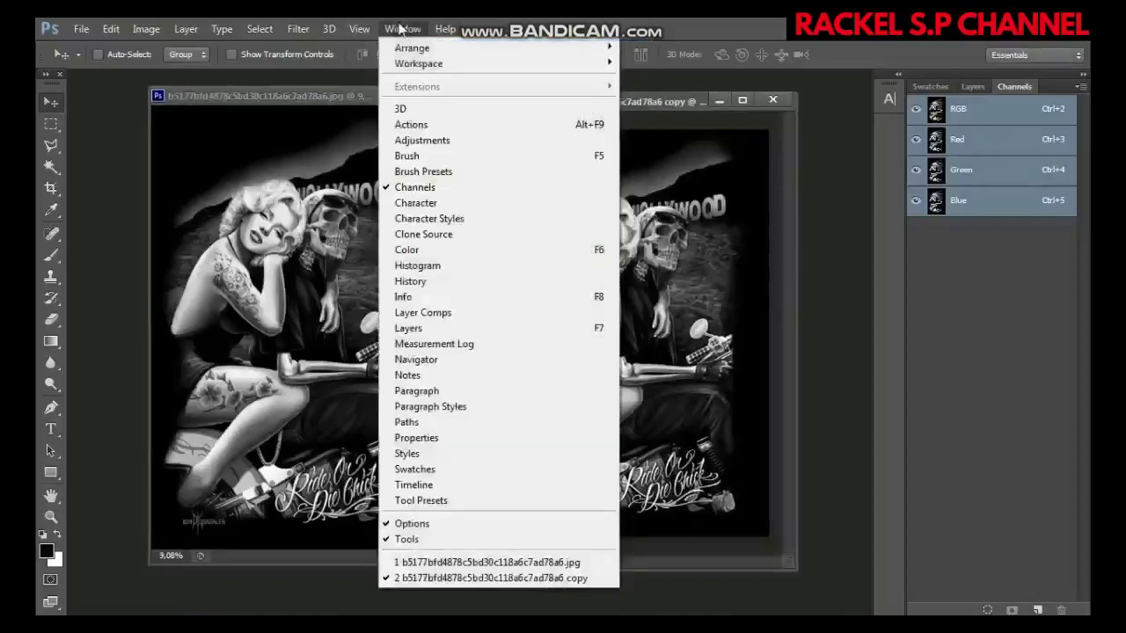
mouse_move(493, 48)
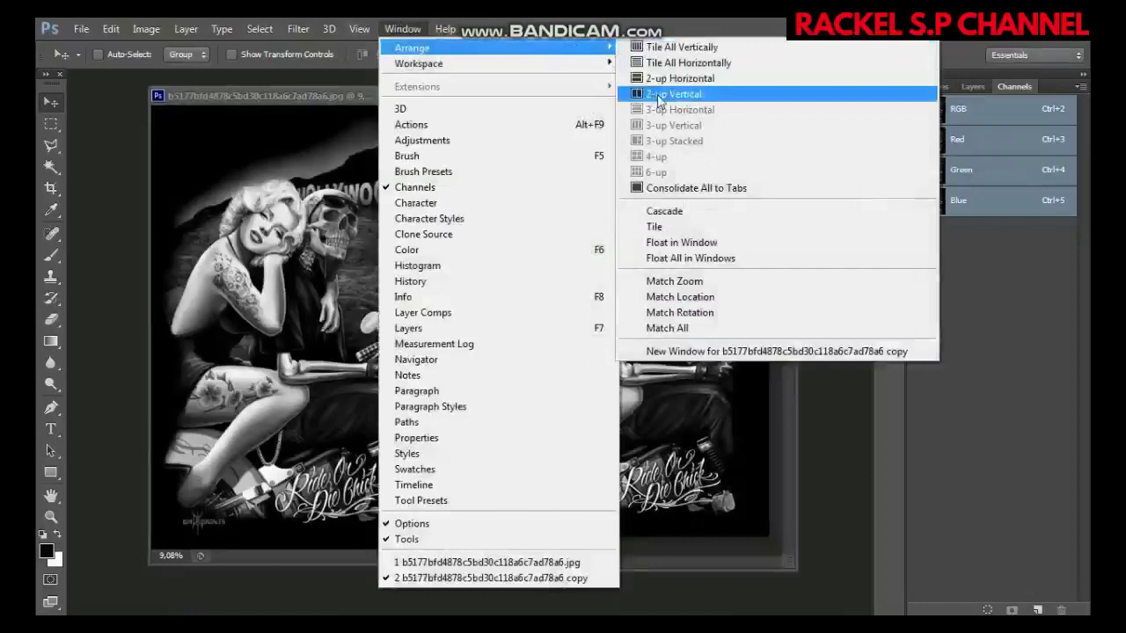
left_click(672, 95)
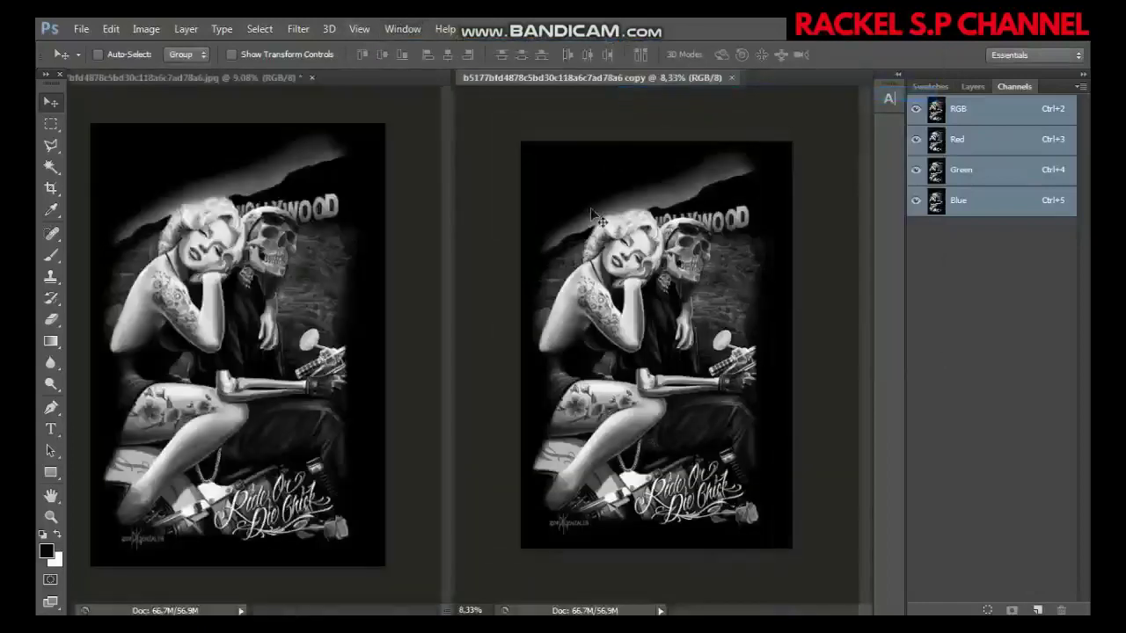
left_click(253, 224)
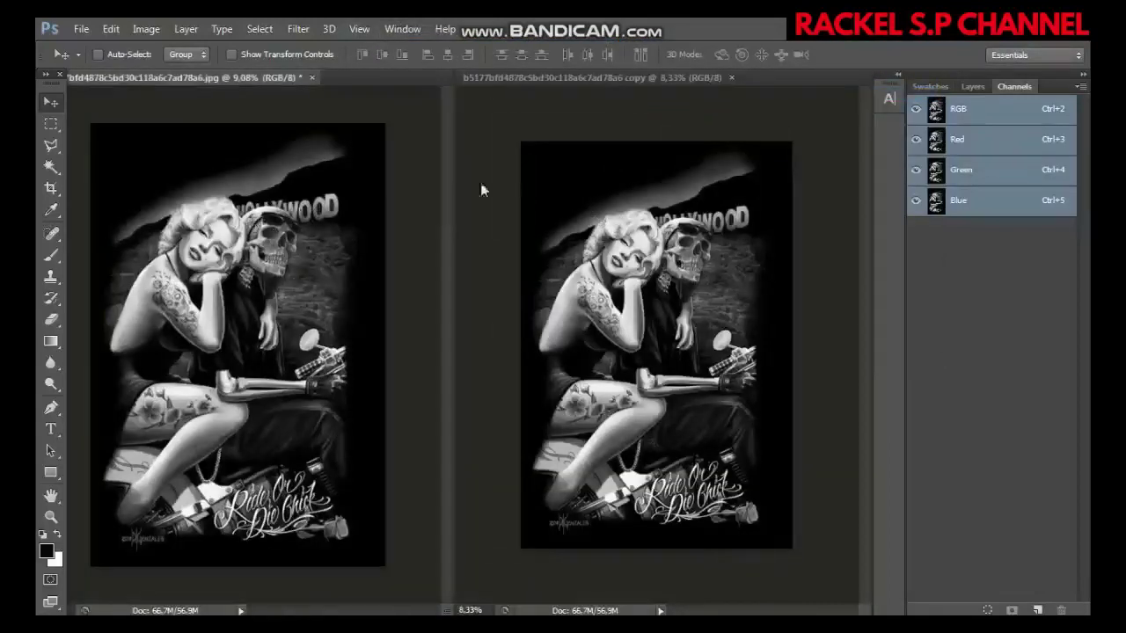
left_click(622, 220)
scroll(626, 224, "up", 1)
scroll(607, 218, "up", 1)
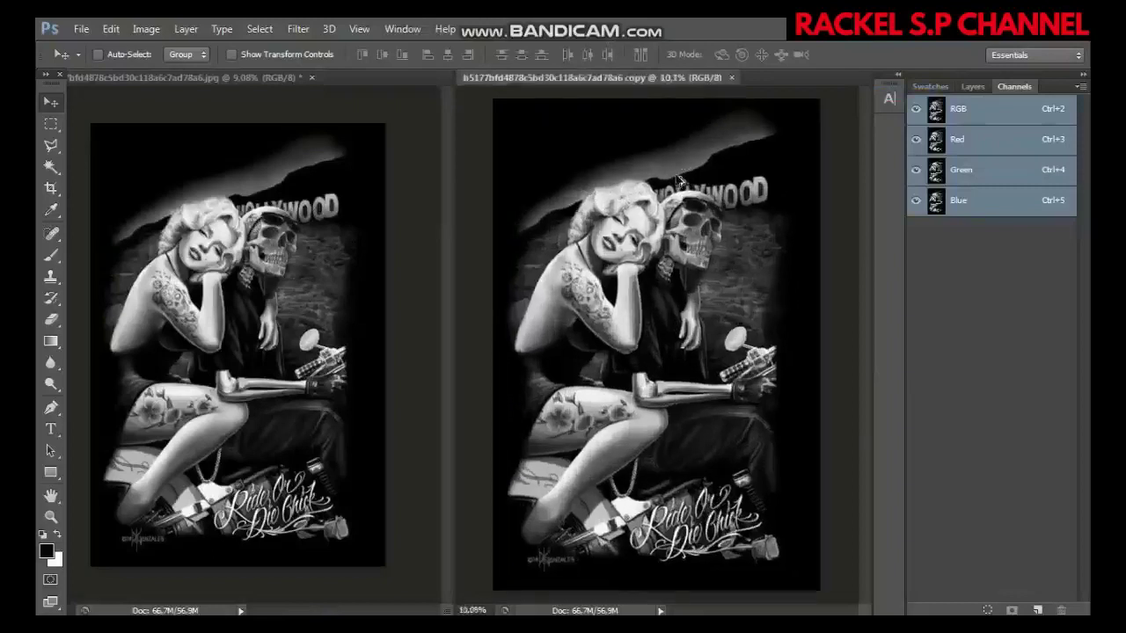
scroll(585, 210, "up", 1)
left_click(385, 198)
left_click(623, 157)
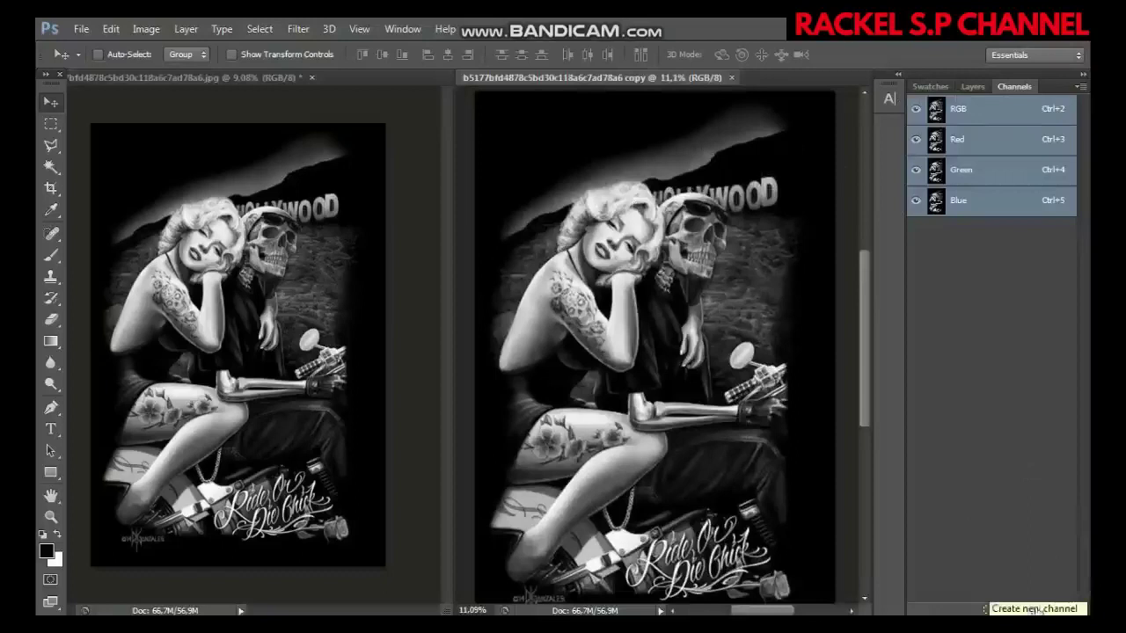
- Add a new alpha channel to the copy, name it kain, and return to the RGB composite
left_click(1039, 609)
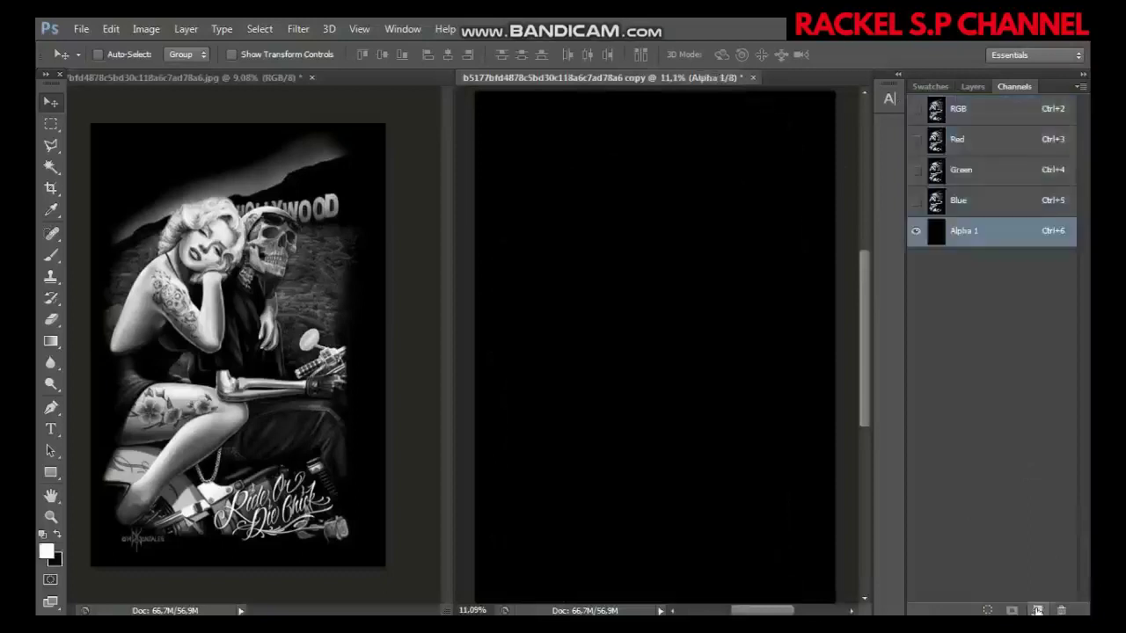
double_click(930, 234)
left_click(638, 209)
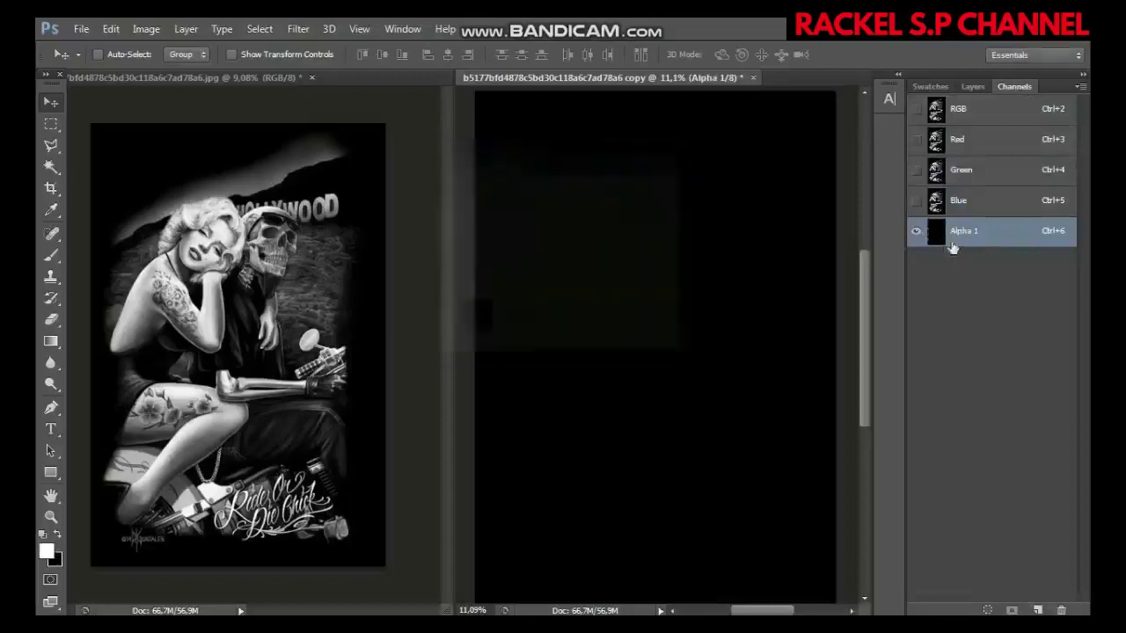
double_click(935, 233)
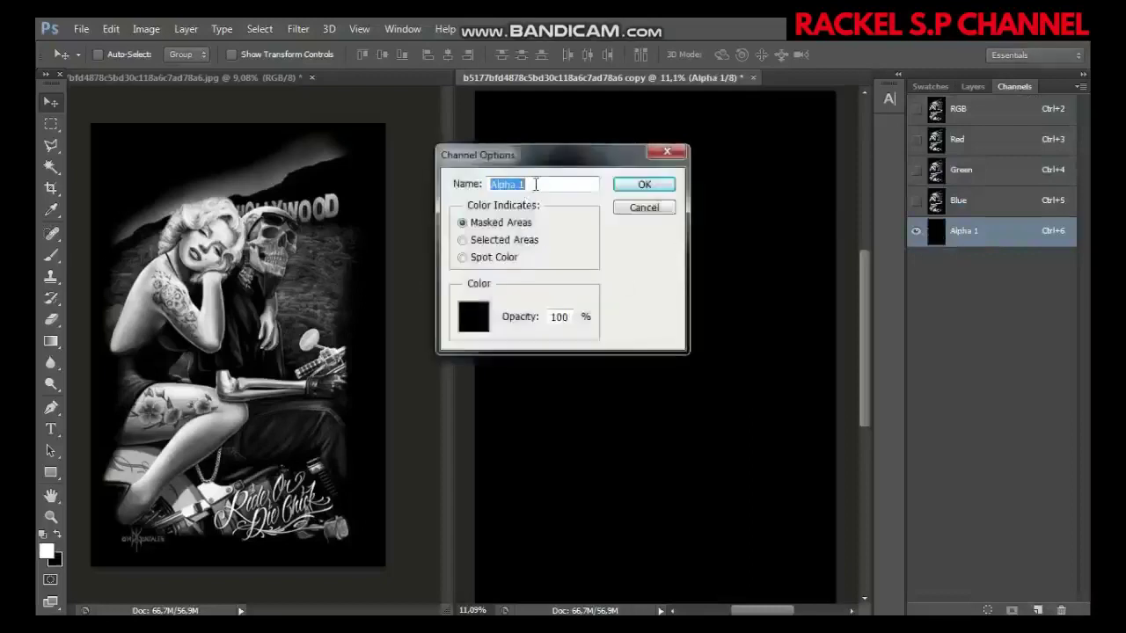
type("kain")
left_click(643, 186)
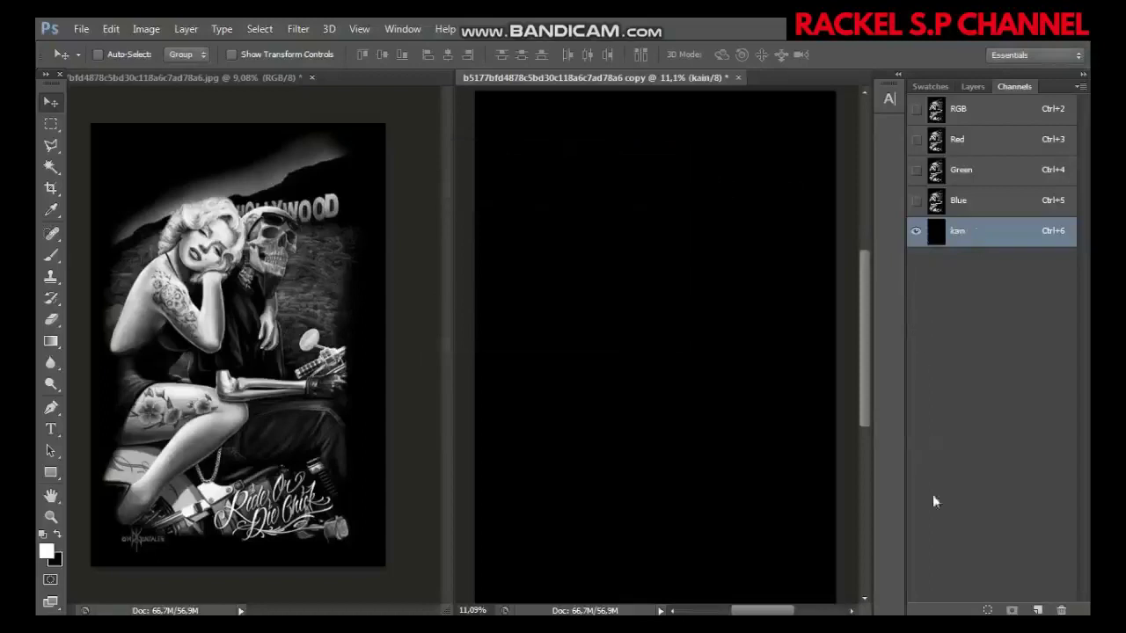
left_click(994, 117)
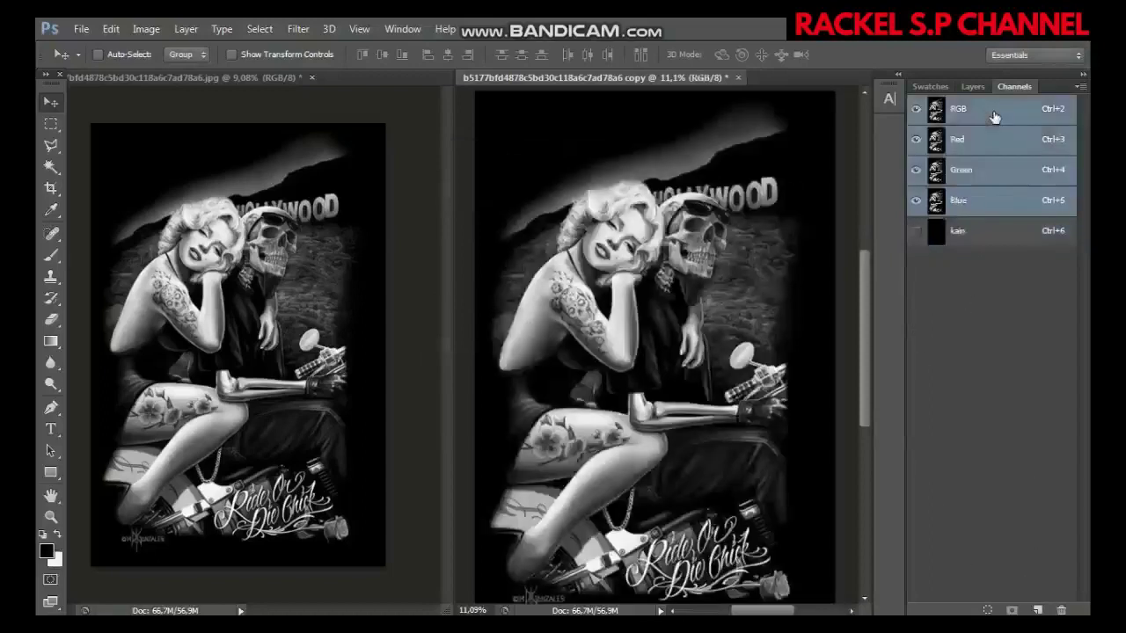
- Save the RGB luminosity selection as Alpha 1, deselect, and invert Alpha 1 into a negative
left_click(987, 609)
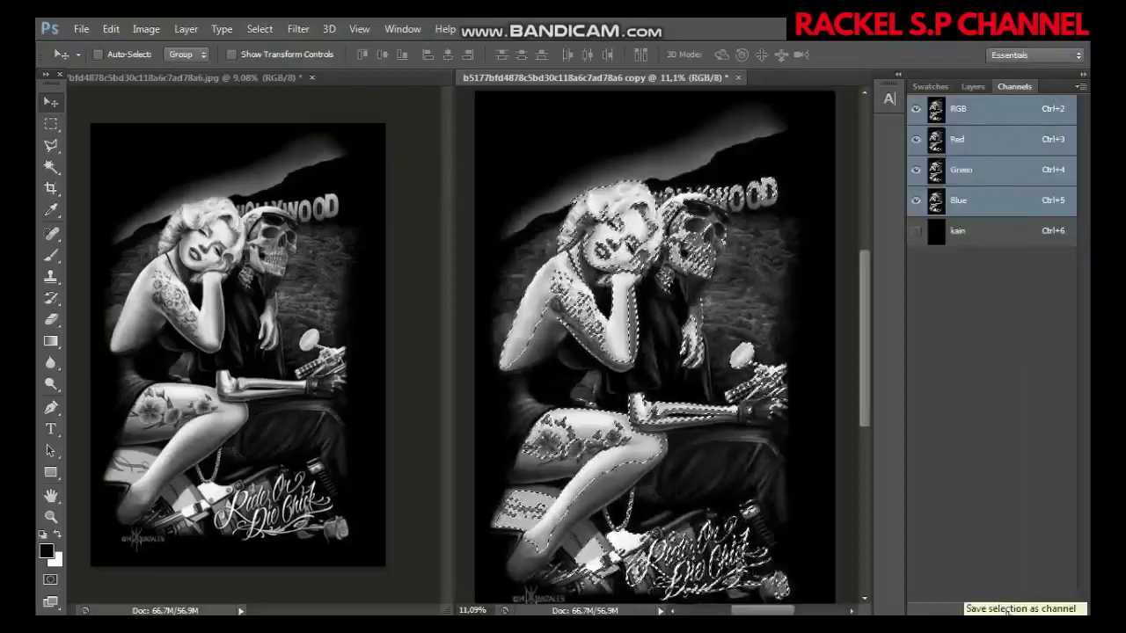
left_click(1010, 610)
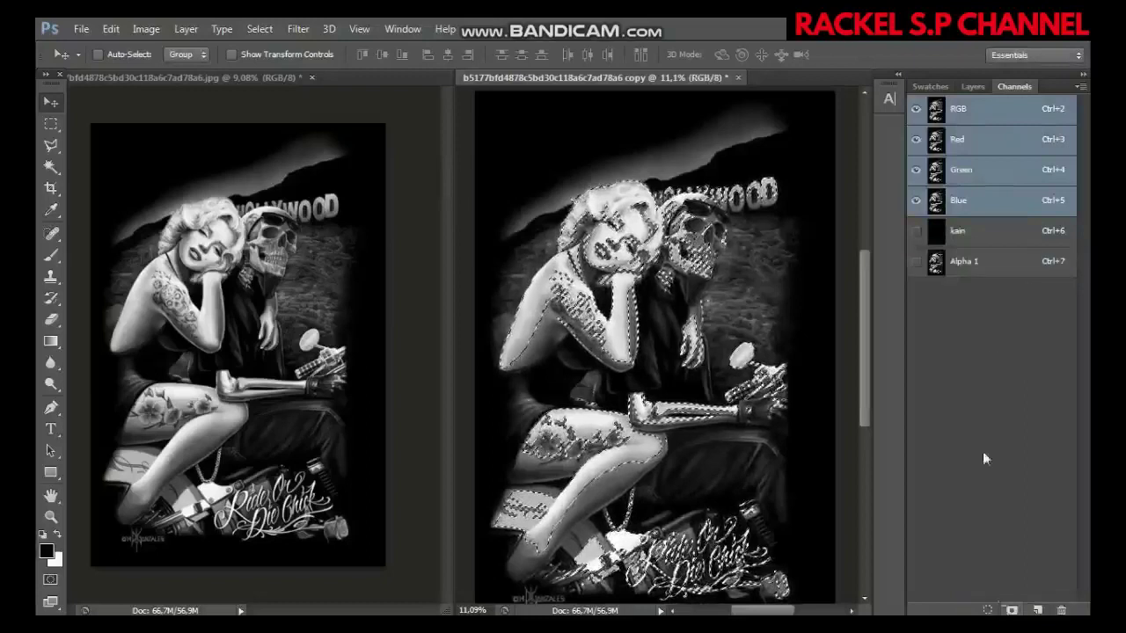
left_click(975, 261)
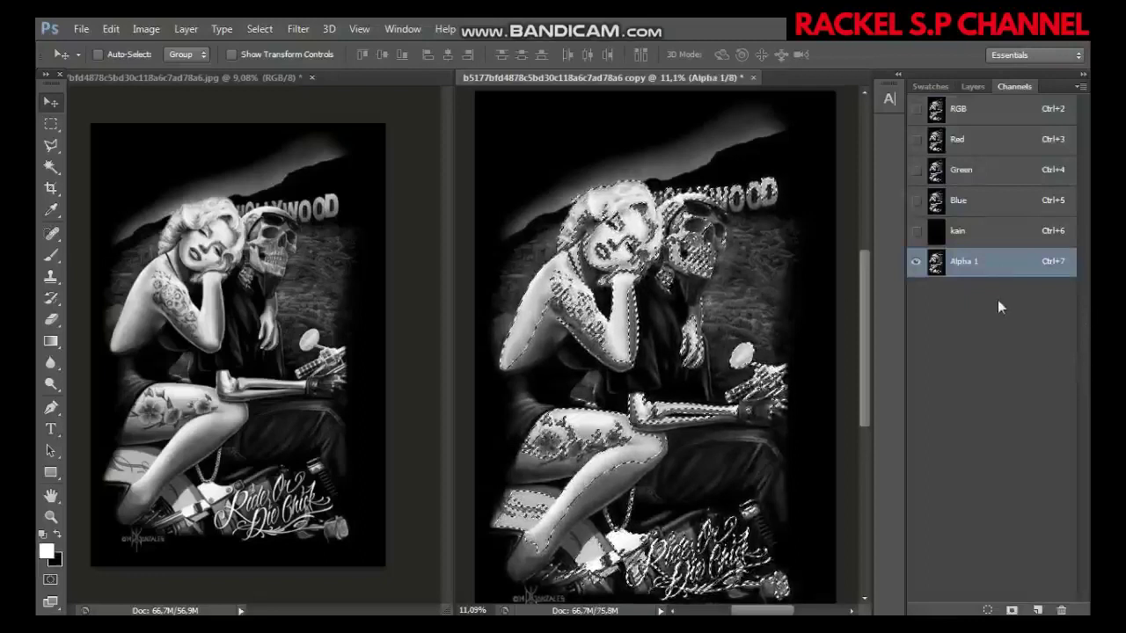
key("ctrl+d")
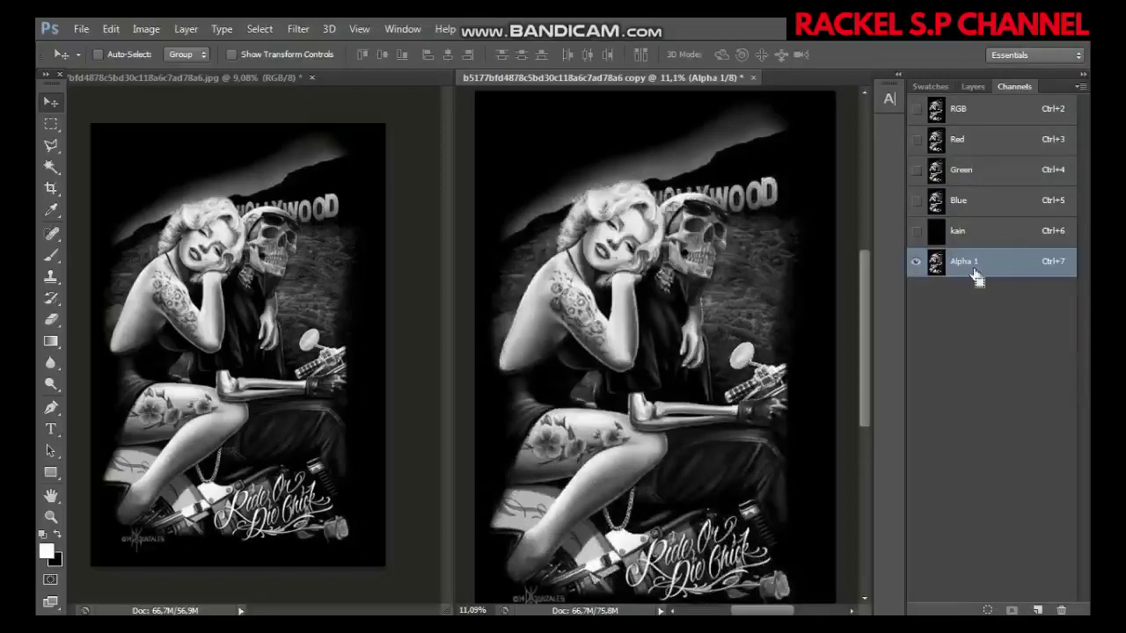
key("ctrl+i")
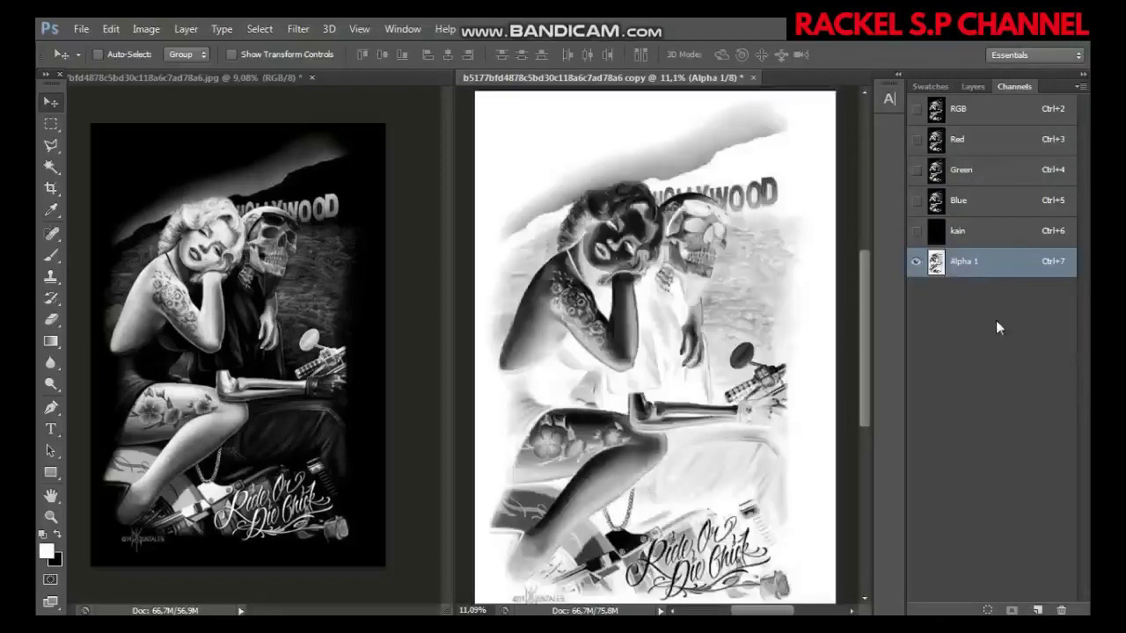
- Make Alpha 1 a spot channel named abu-abu, colour 7a7a7a, 35% solidity
left_click(916, 232)
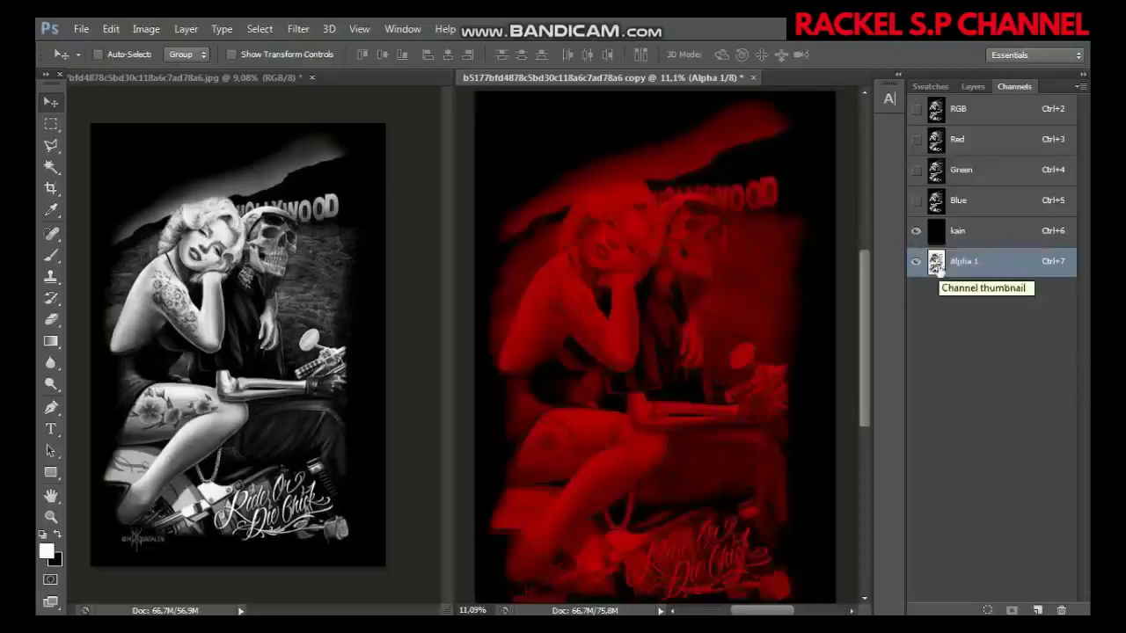
double_click(935, 263)
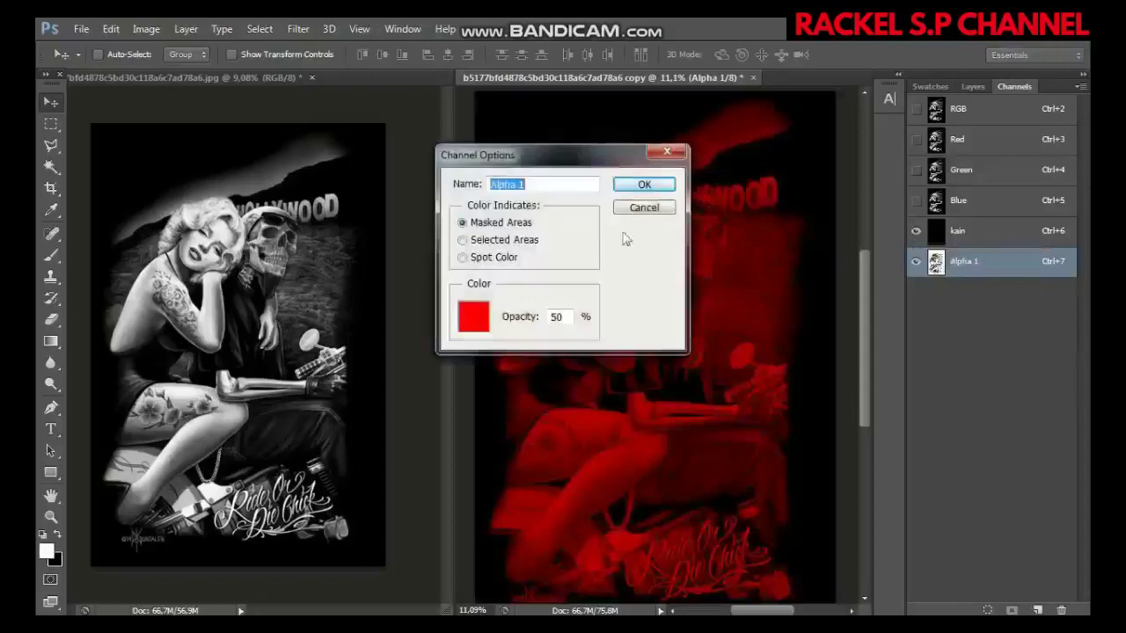
type("ab")
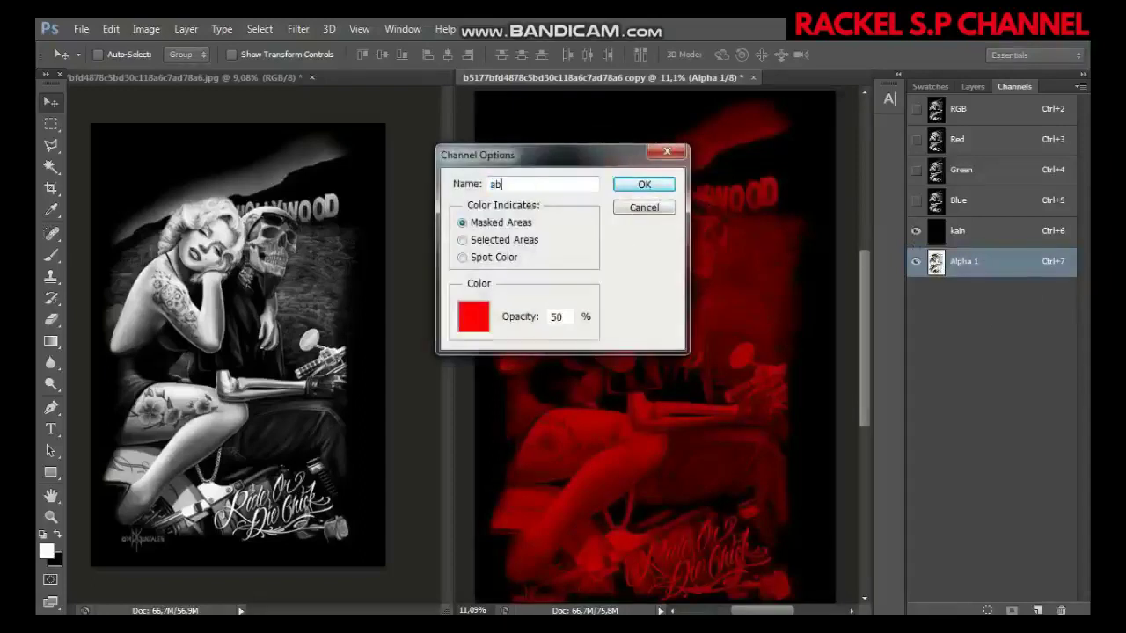
type("u-abu")
left_click(494, 261)
left_click(482, 320)
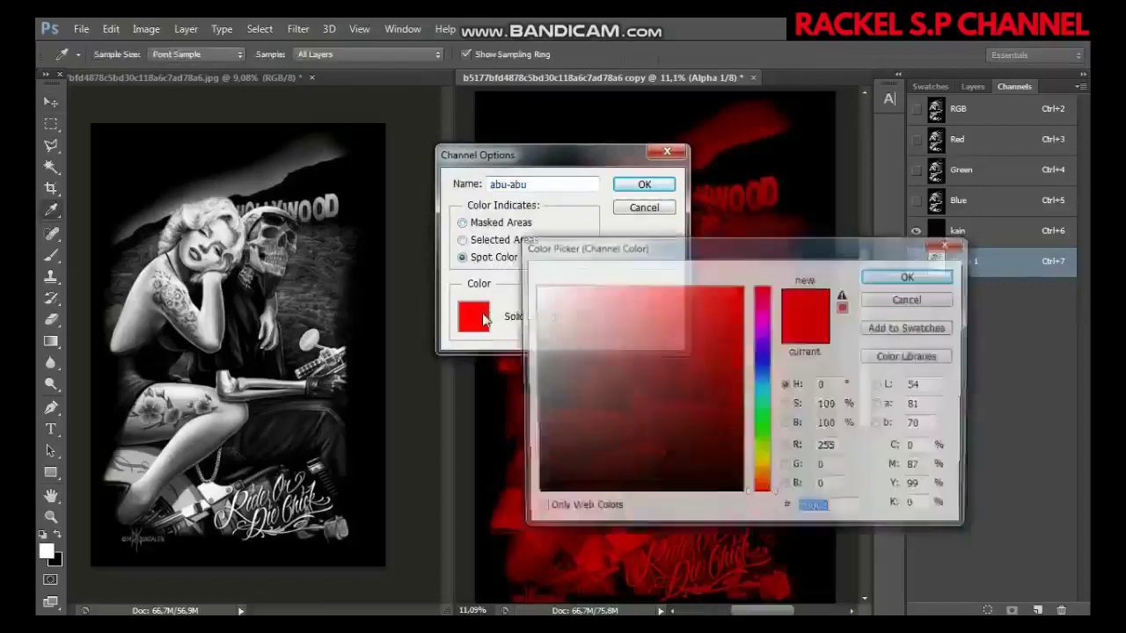
type("7a7a7a")
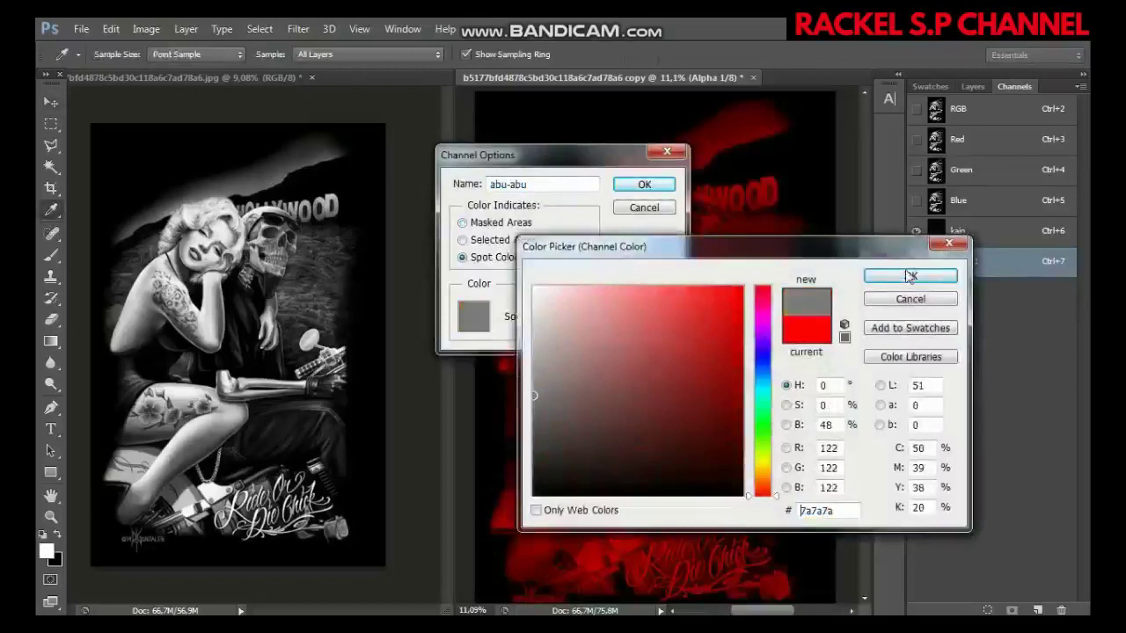
left_click(910, 276)
double_click(556, 316)
type("5")
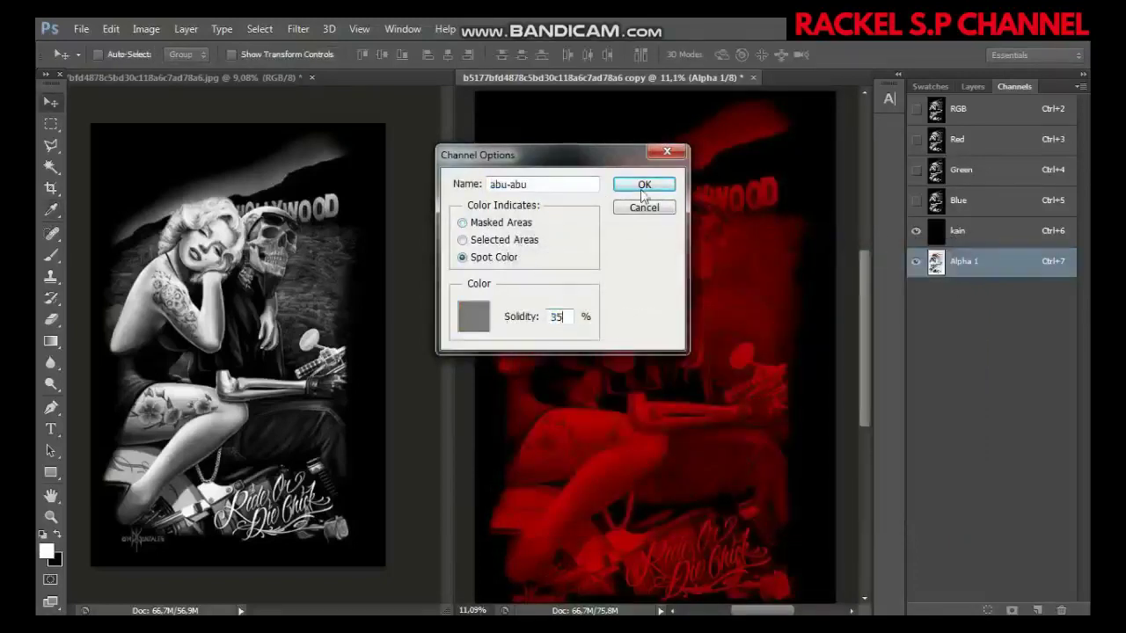
left_click(642, 185)
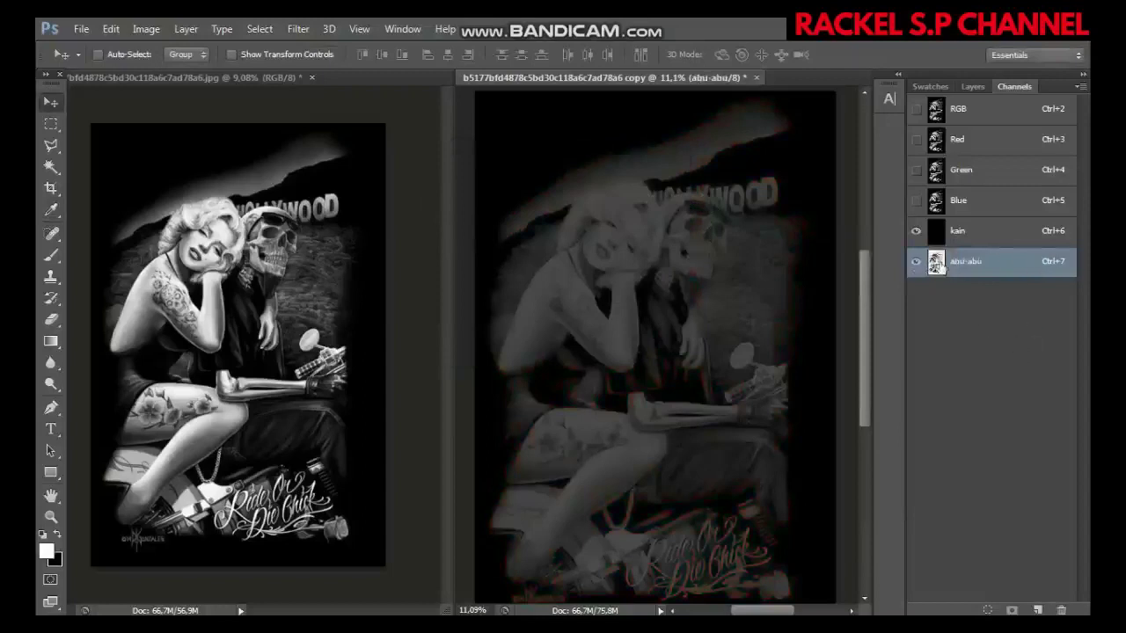
- Duplicate the abu-abu channel as a visible channel named putih
right_click(944, 266)
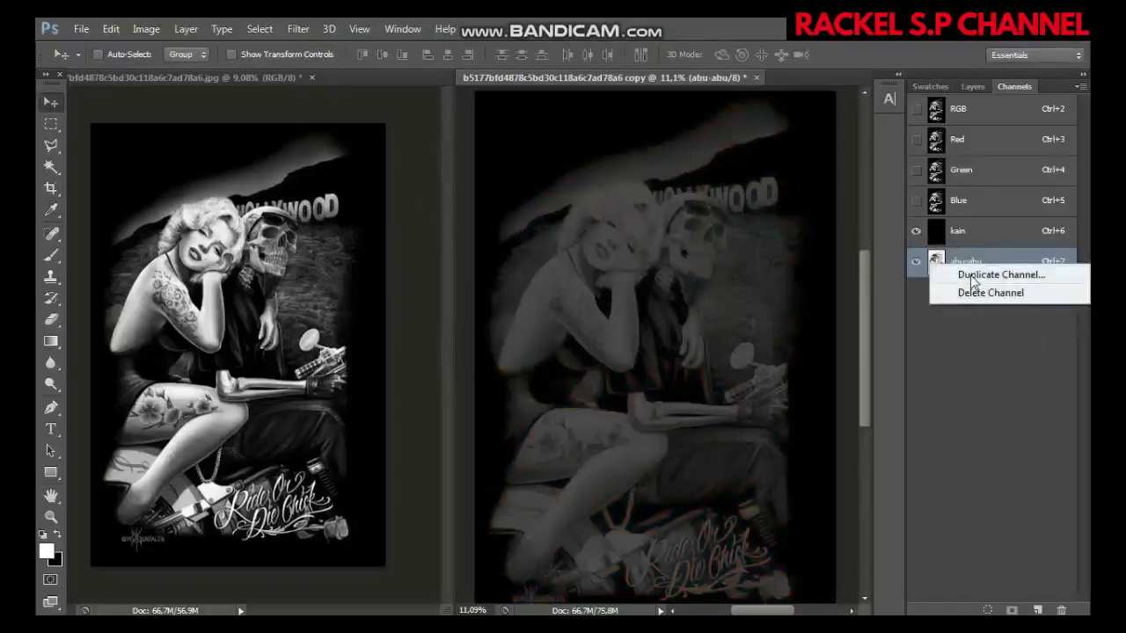
left_click(974, 277)
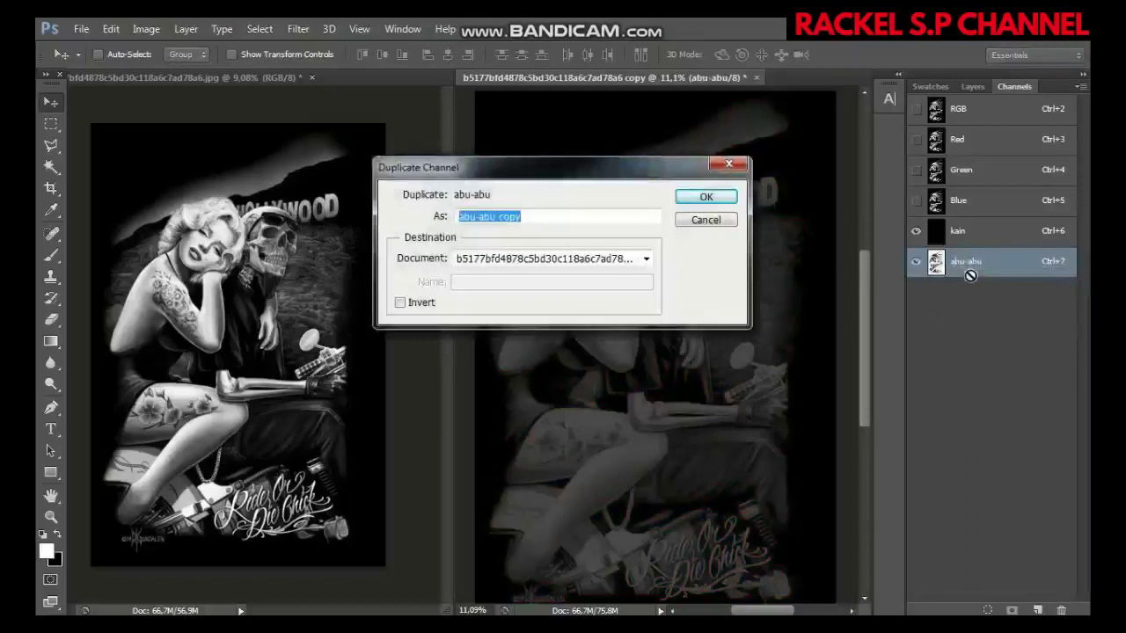
type("pp")
key("Return")
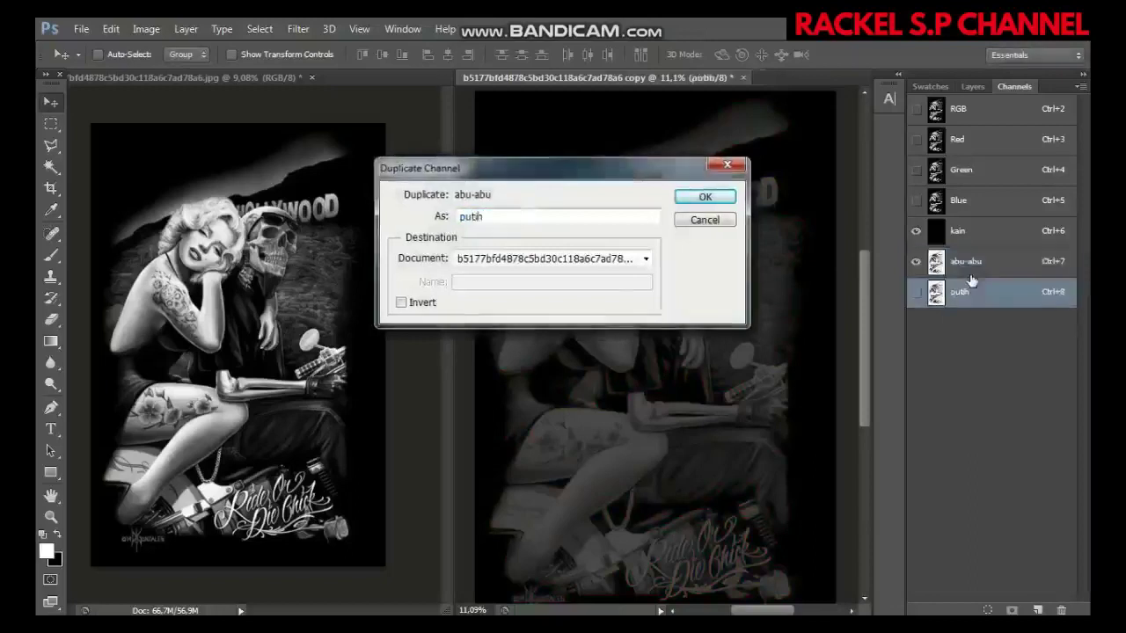
left_click(915, 296)
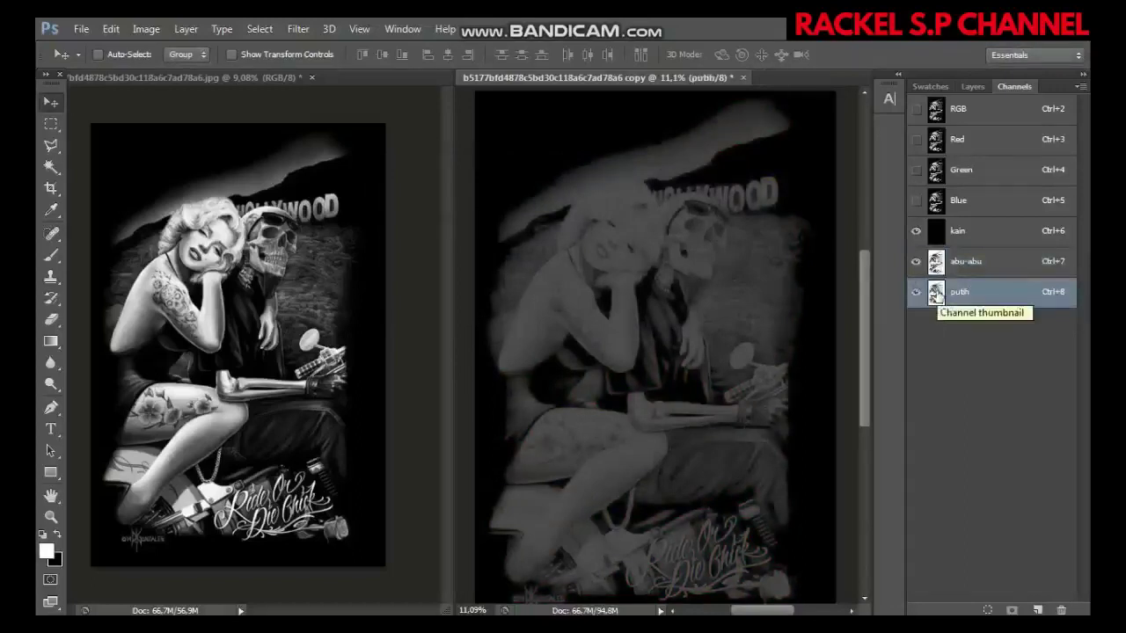
- Set the putih spot colour to white and raise its solidity
double_click(935, 293)
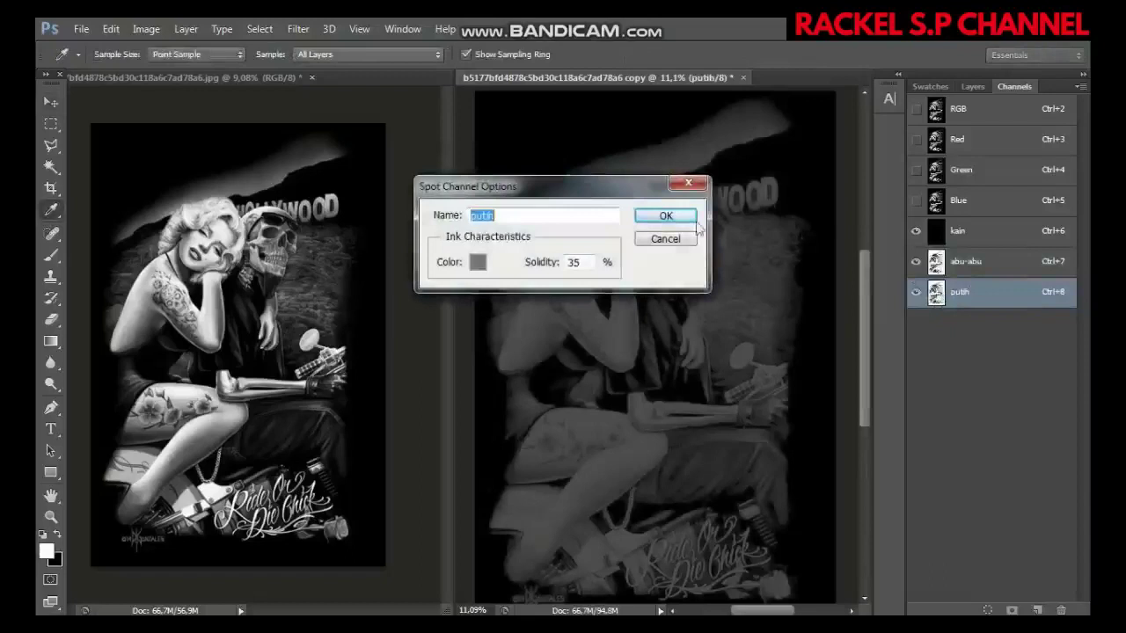
left_click(477, 261)
left_click_drag(554, 357, 533, 288)
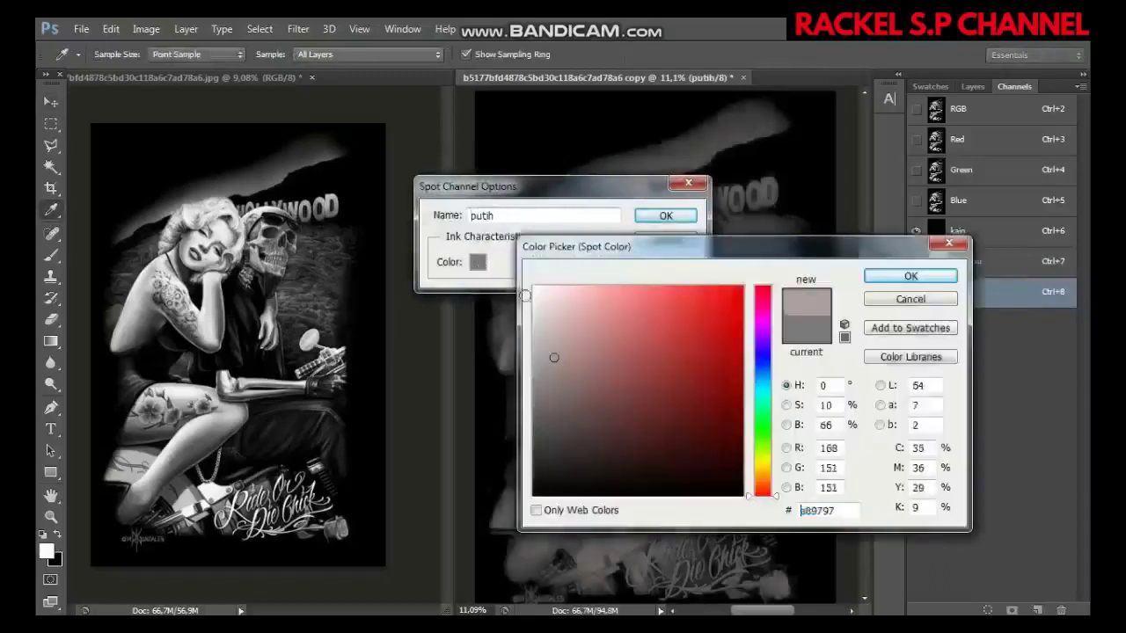
left_click(911, 277)
double_click(585, 263)
type("100")
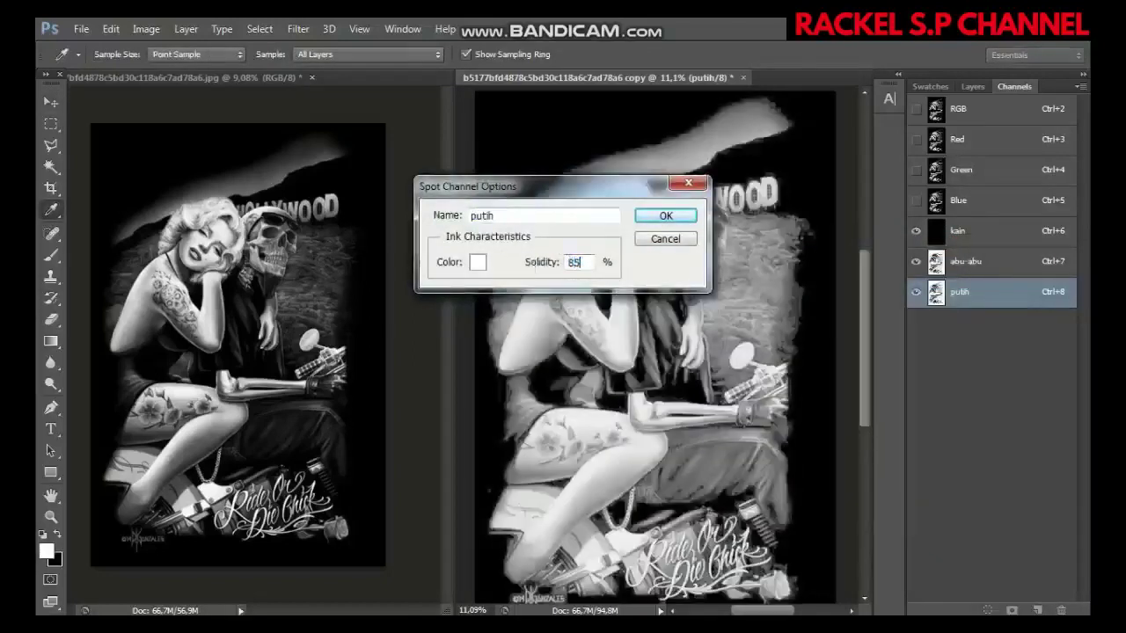
key("Return")
key("v")
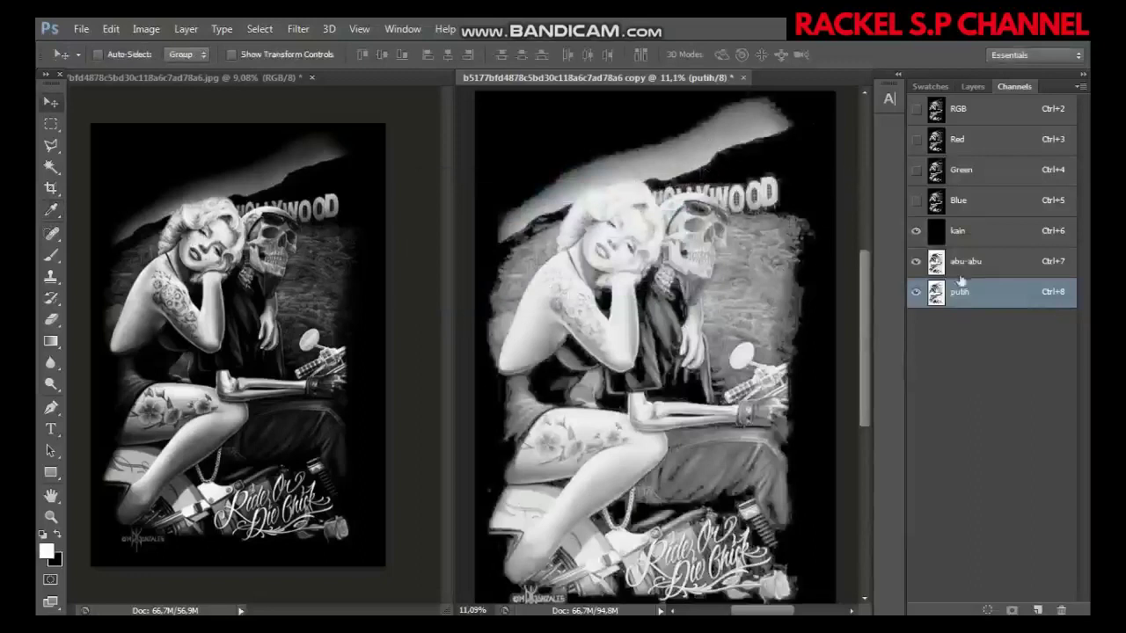
- Apply Image onto putih from putih with Screen blending at full opacity
left_click(145, 33)
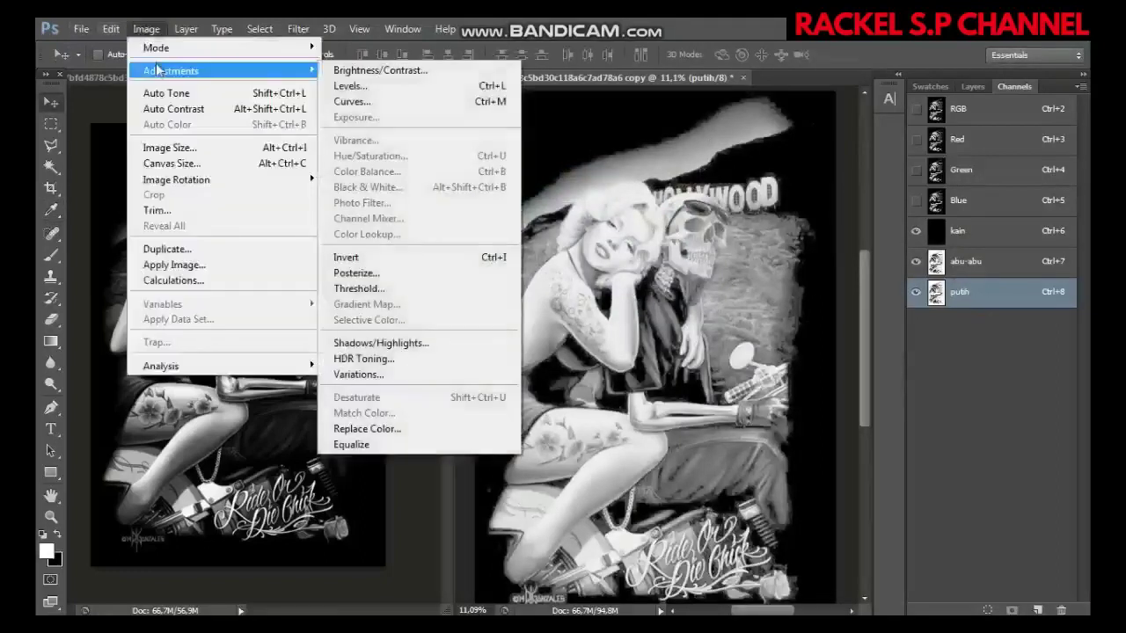
left_click(165, 268)
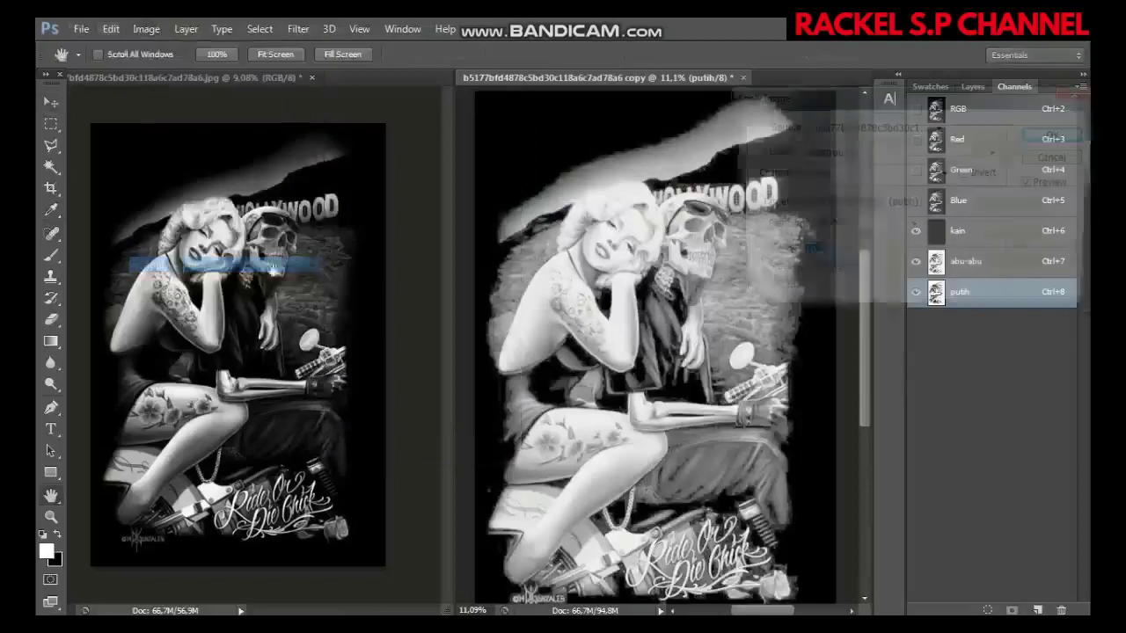
left_click(913, 228)
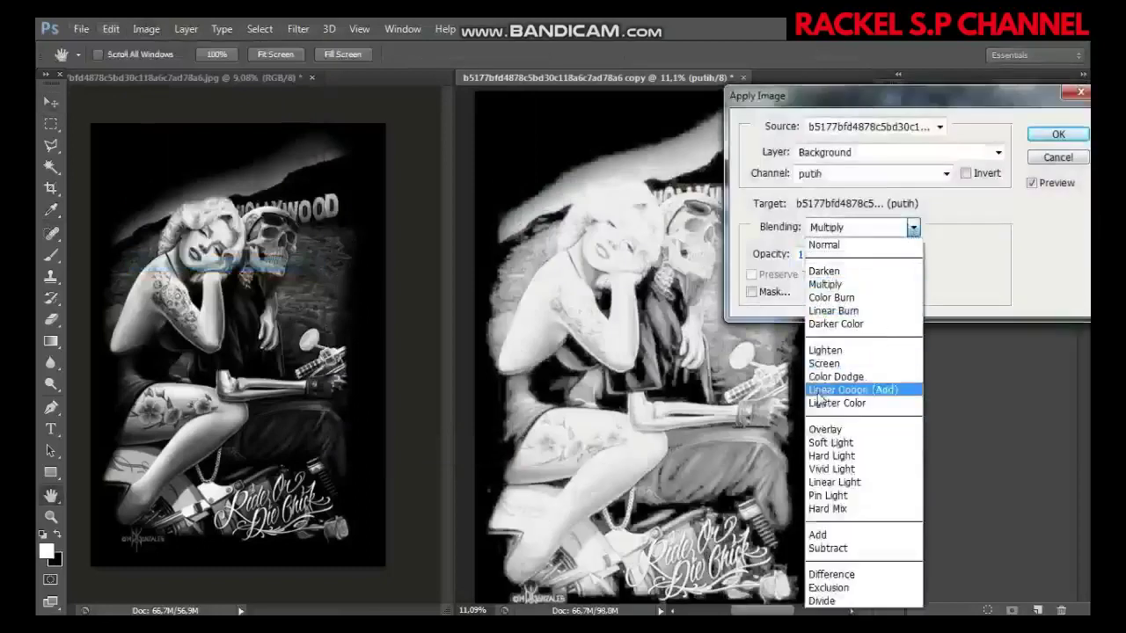
left_click(836, 364)
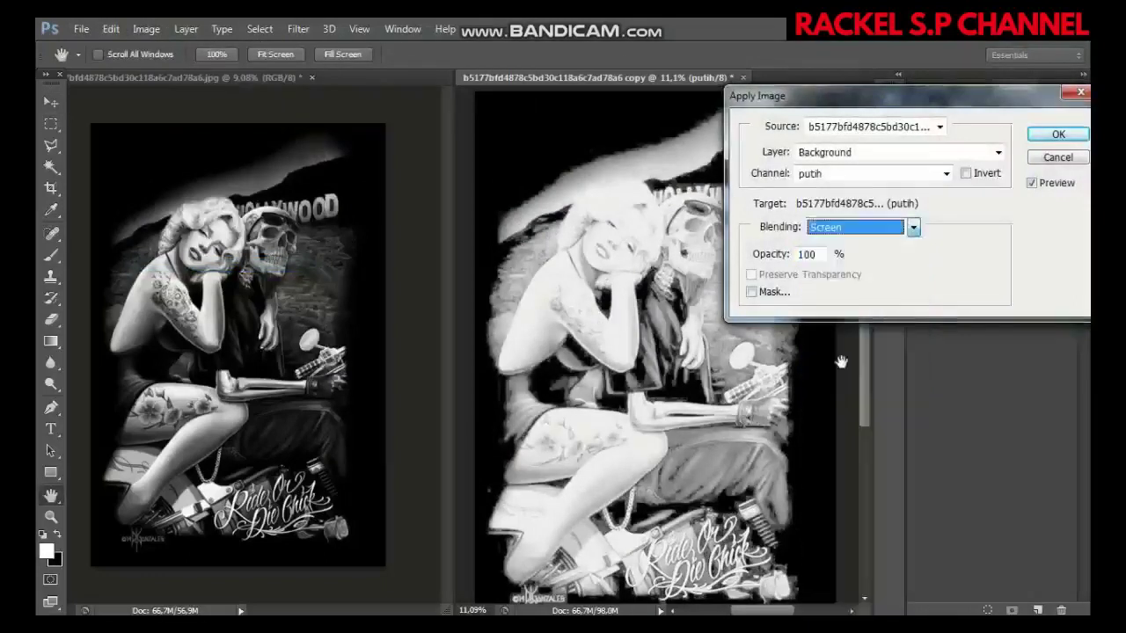
left_click(827, 254)
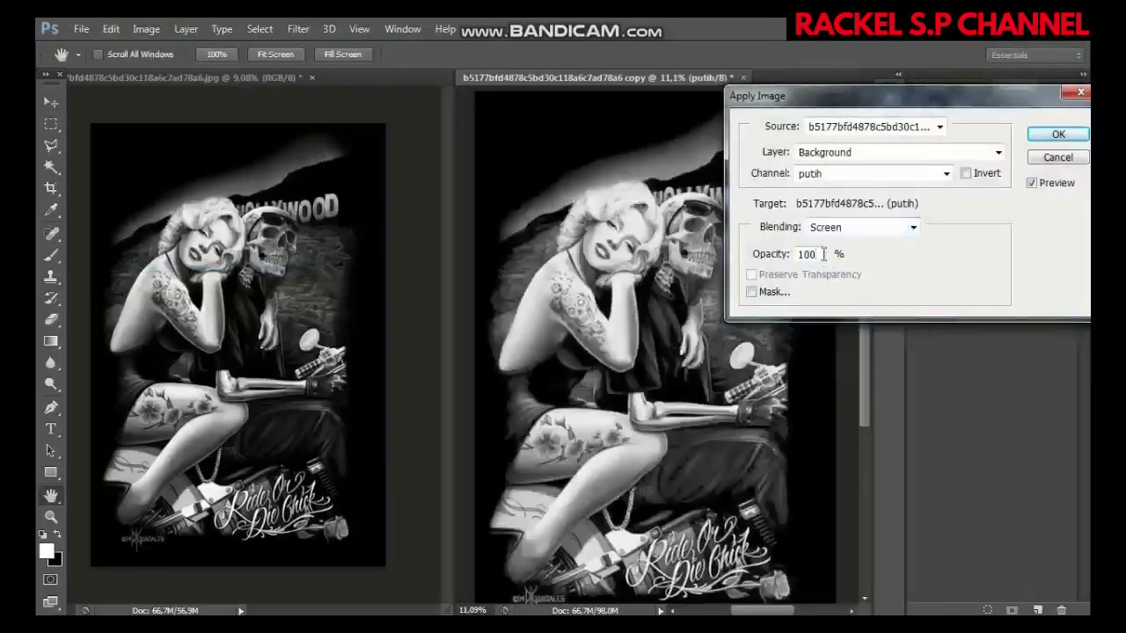
left_click(1058, 133)
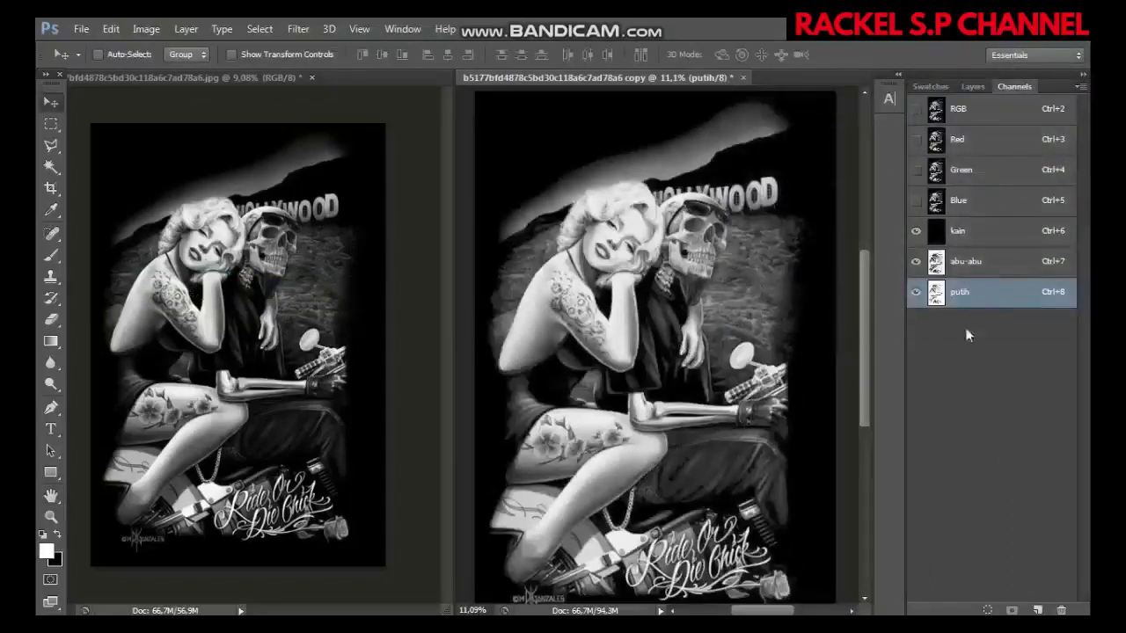
- Repeat the putih Screen Apply Image at 50% opacity
left_click(154, 29)
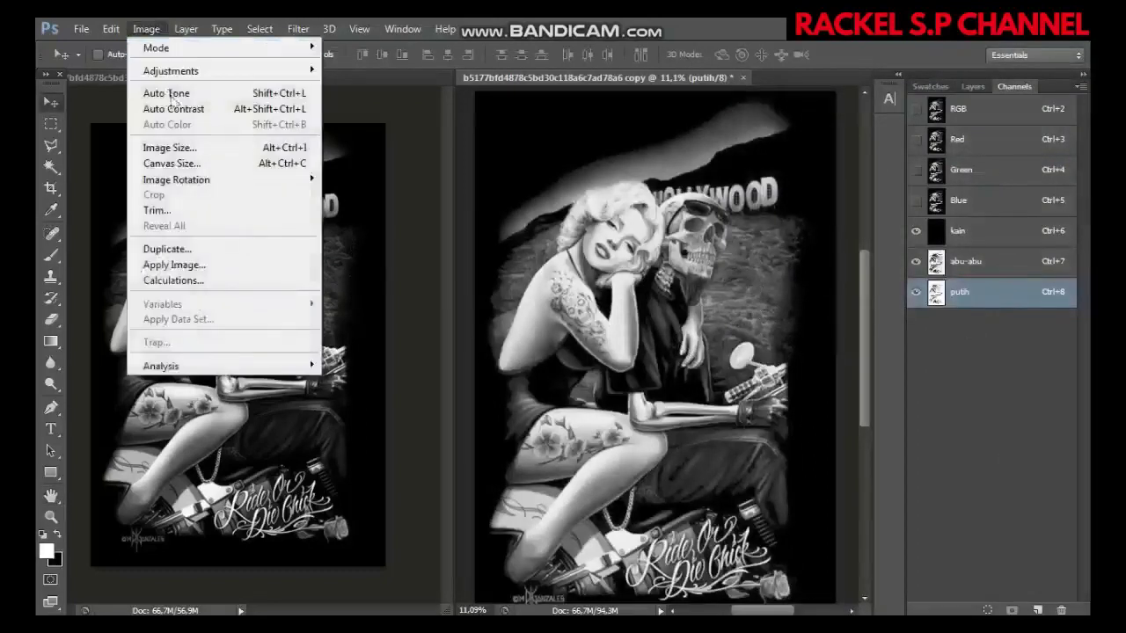
left_click(176, 265)
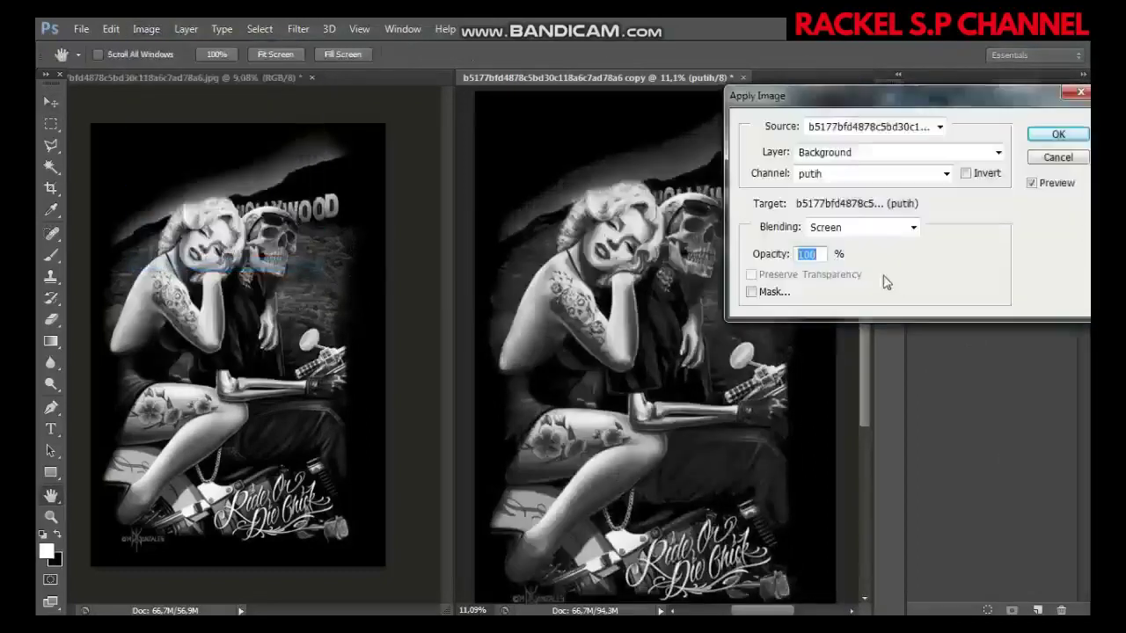
left_click(777, 251)
type("50")
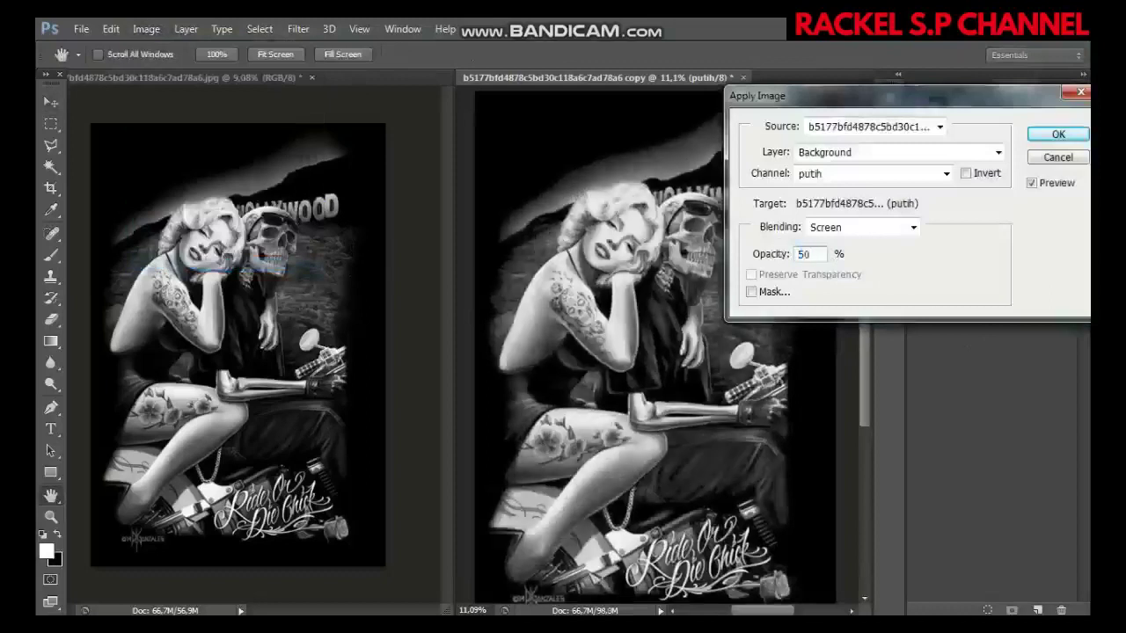
key("Return")
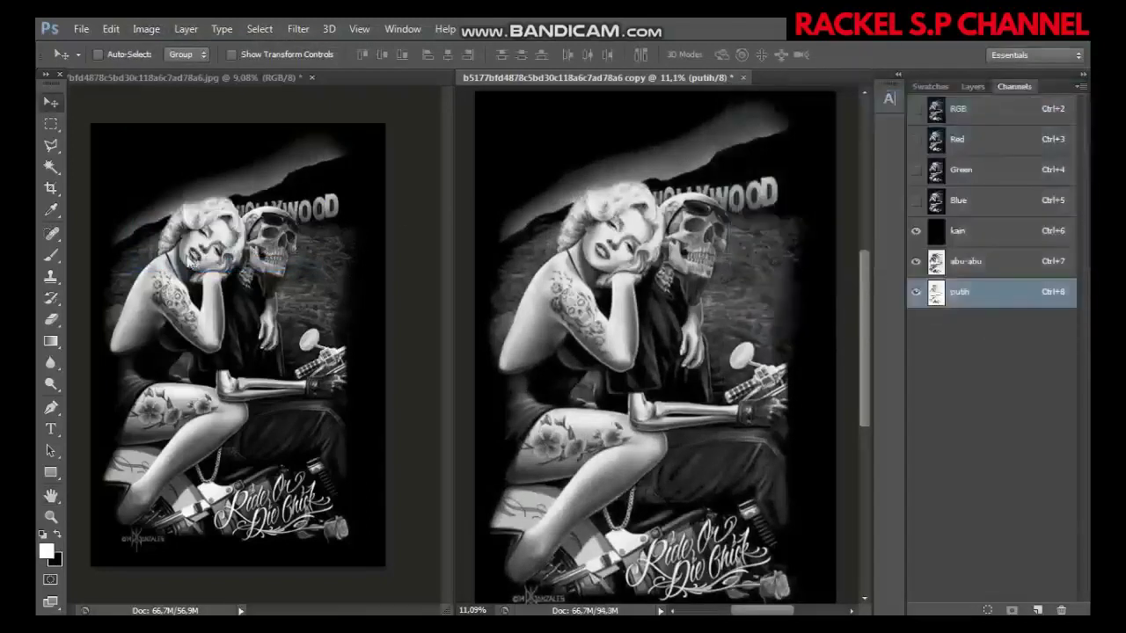
- Zoom into both documents and try Levels on putih, then cancel it
key("ctrl+plus")
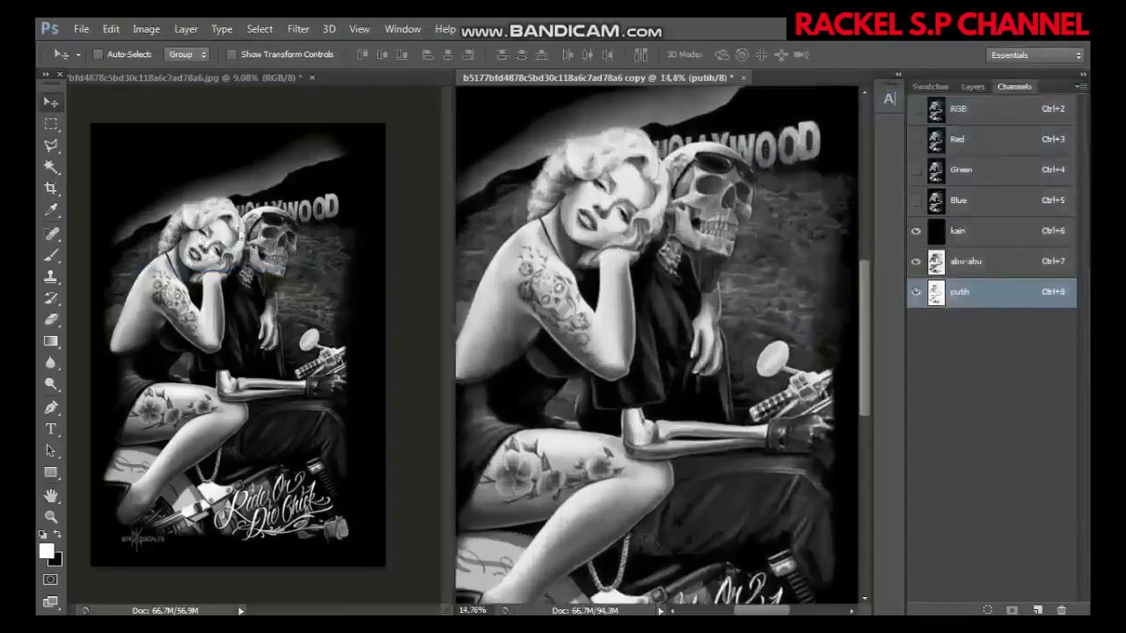
key("ctrl+plus")
key("ctrl+2")
scroll(226, 233, "up", 2)
scroll(226, 233, "up", 2)
scroll(226, 233, "up", 2)
scroll(226, 233, "up", 2)
left_click(638, 220)
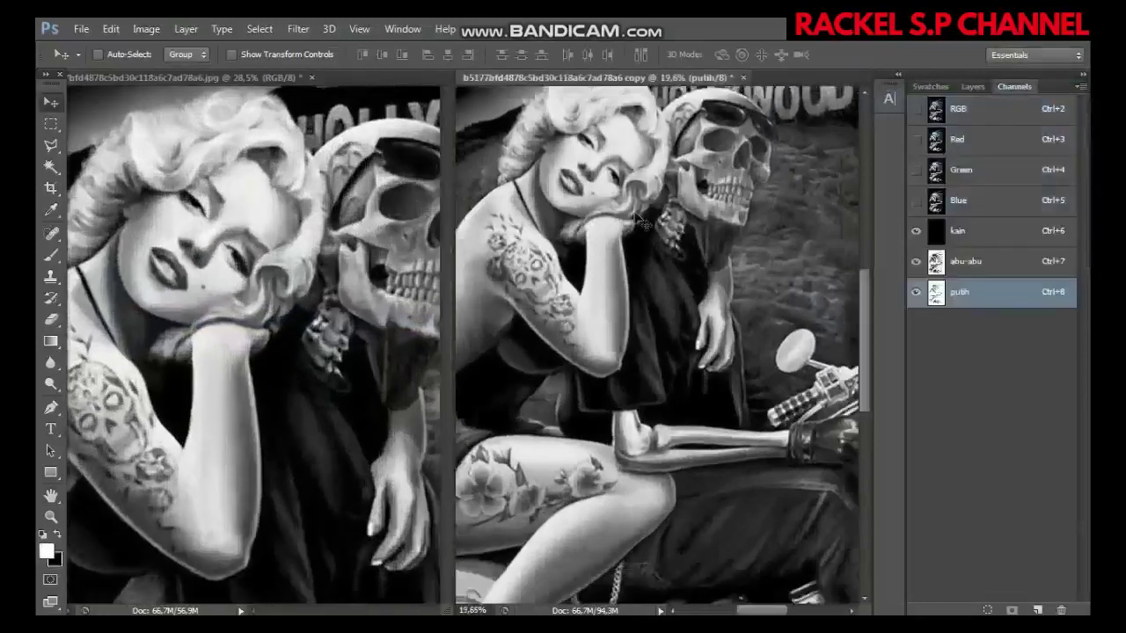
scroll(639, 220, "down", 2)
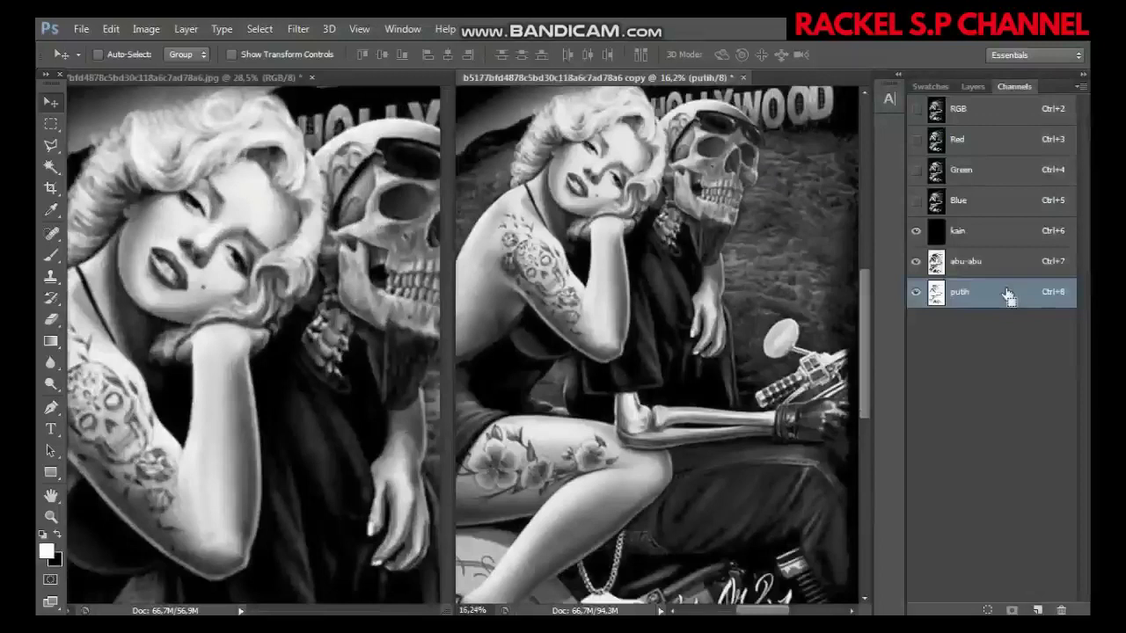
key("ctrl+l")
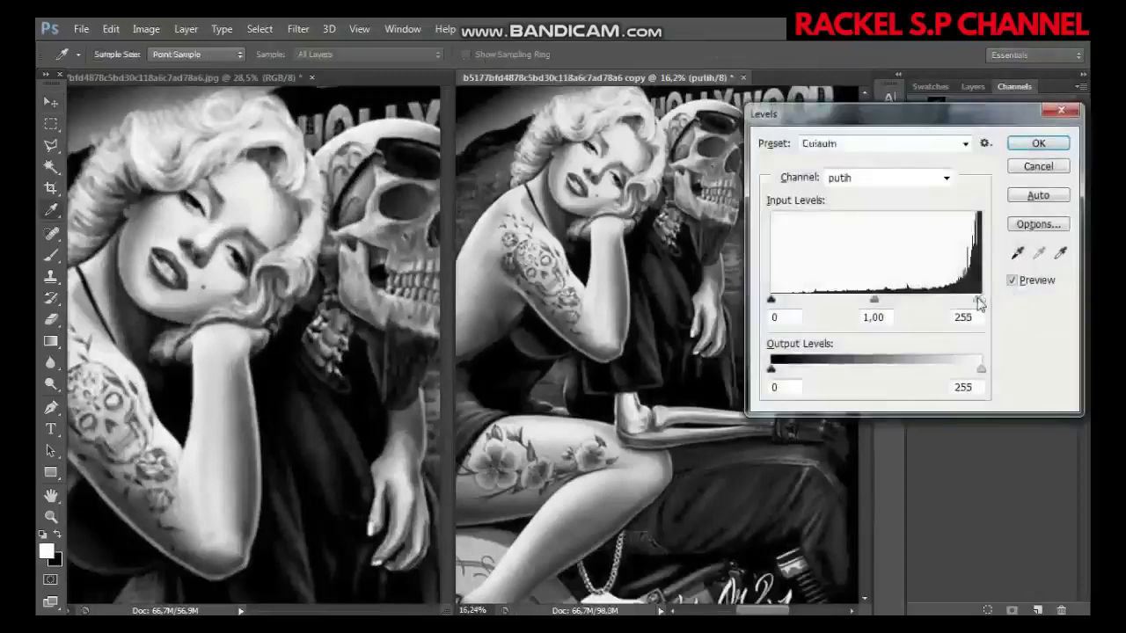
left_click_drag(978, 299, 975, 300)
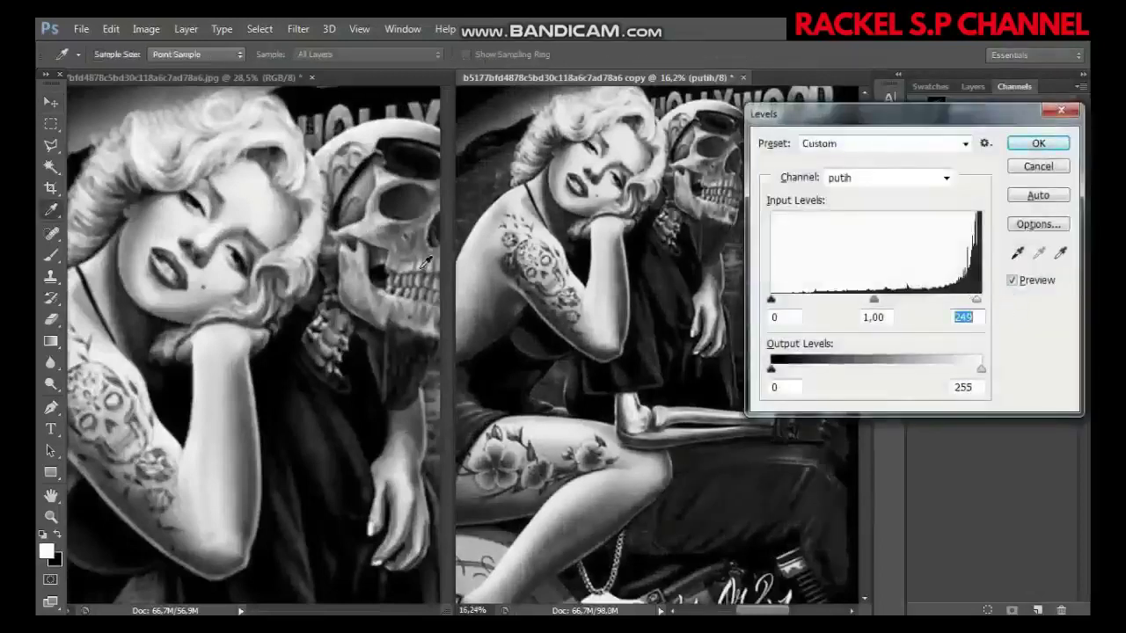
left_click(1039, 168)
- Apply Levels to putih with a 0.77 midtone and a raised black input point
key("v")
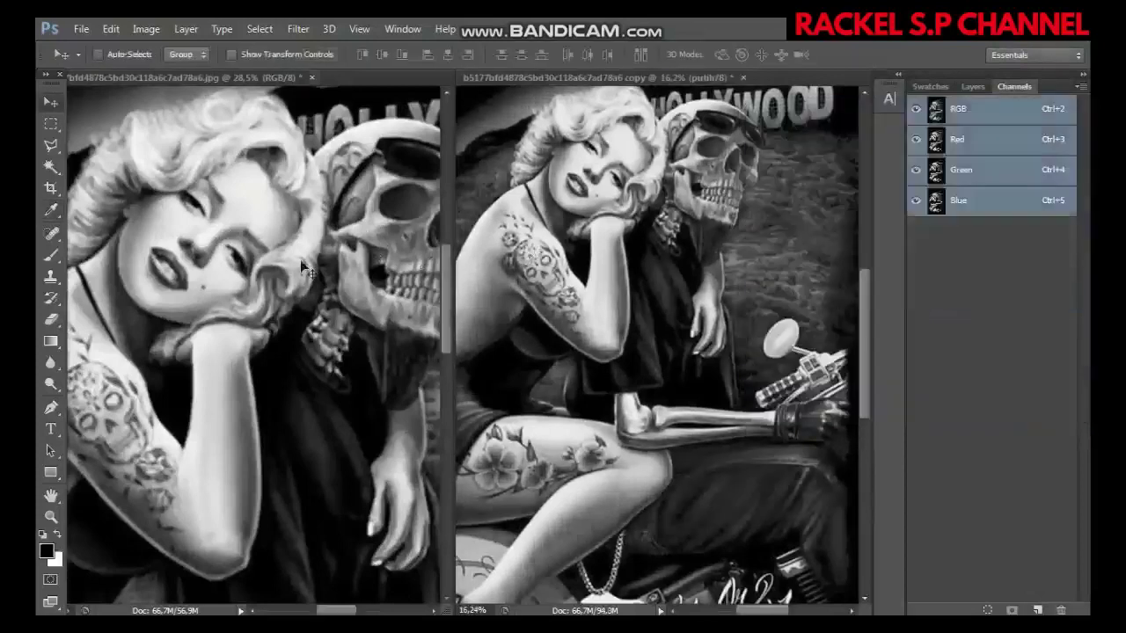
left_click(314, 291)
scroll(314, 290, "down", 2)
scroll(314, 290, "down", 2)
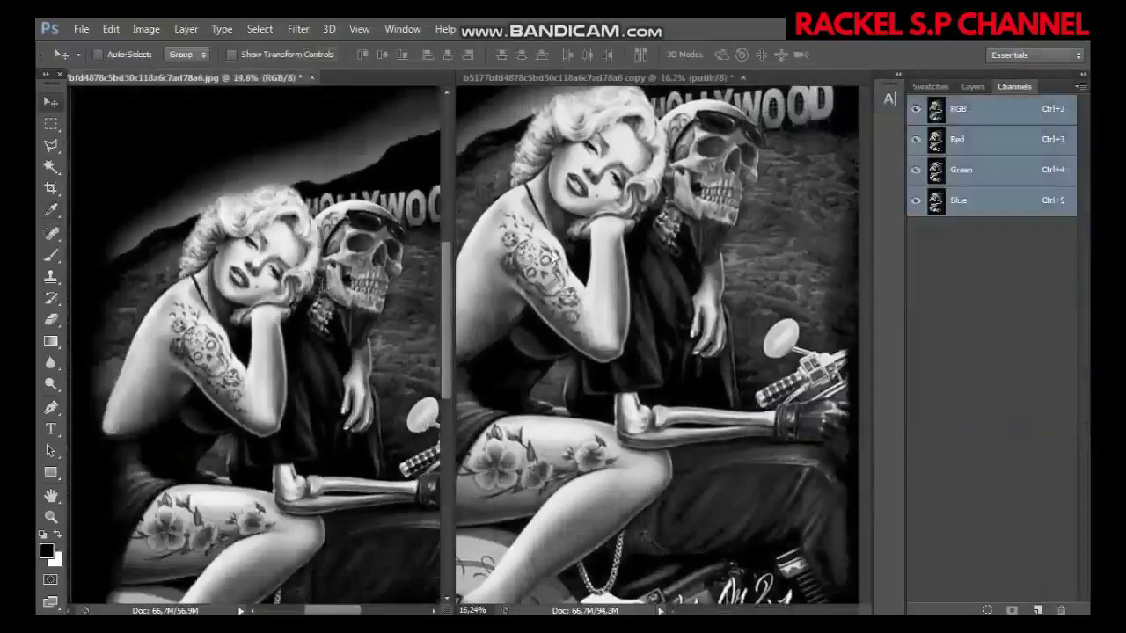
left_click(601, 242)
scroll(602, 246, "down", 2)
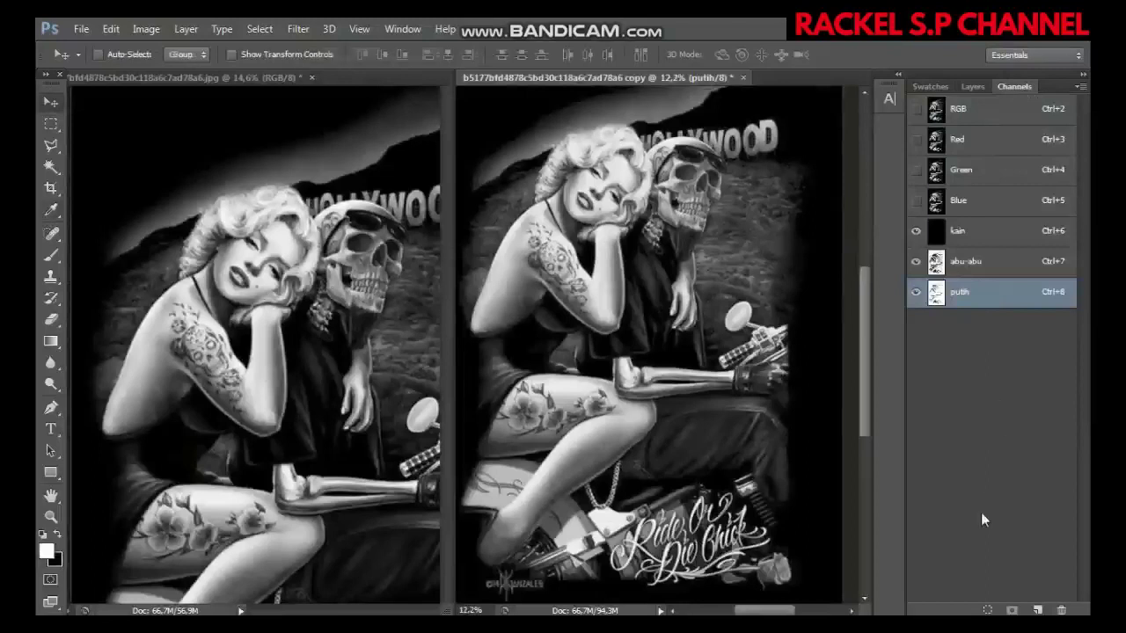
key("ctrl+l")
mouse_move(982, 300)
left_mouse_down()
mouse_move(971, 300)
mouse_move(982, 300)
left_mouse_up()
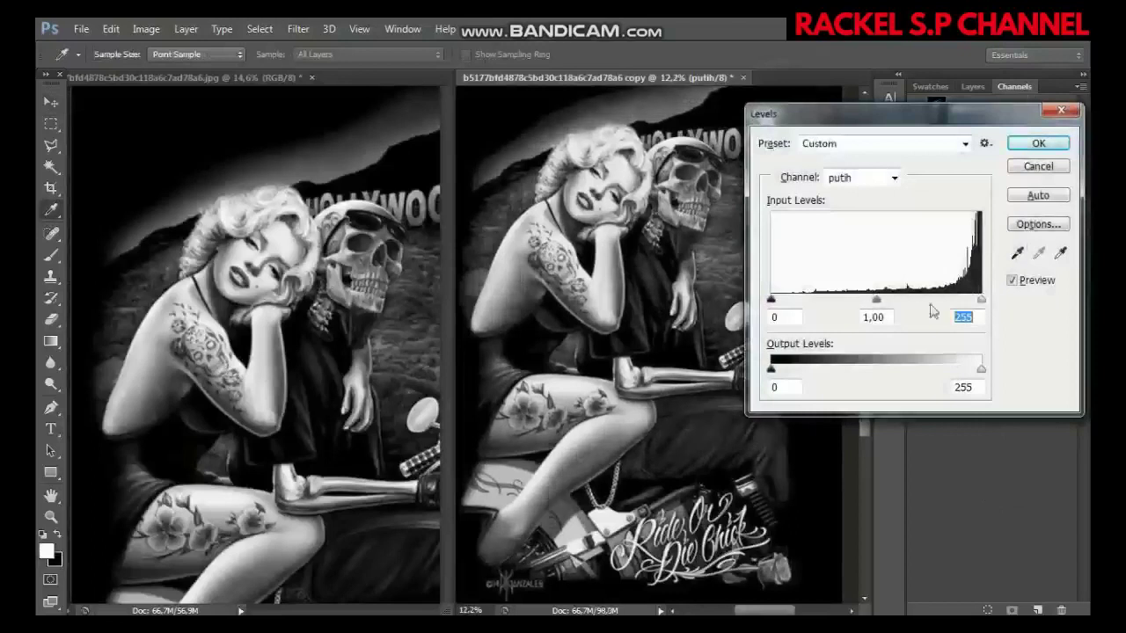
mouse_move(877, 300)
left_mouse_down()
mouse_move(881, 313)
mouse_move(865, 311)
mouse_move(892, 312)
left_mouse_up()
left_click_drag(772, 301, 773, 302)
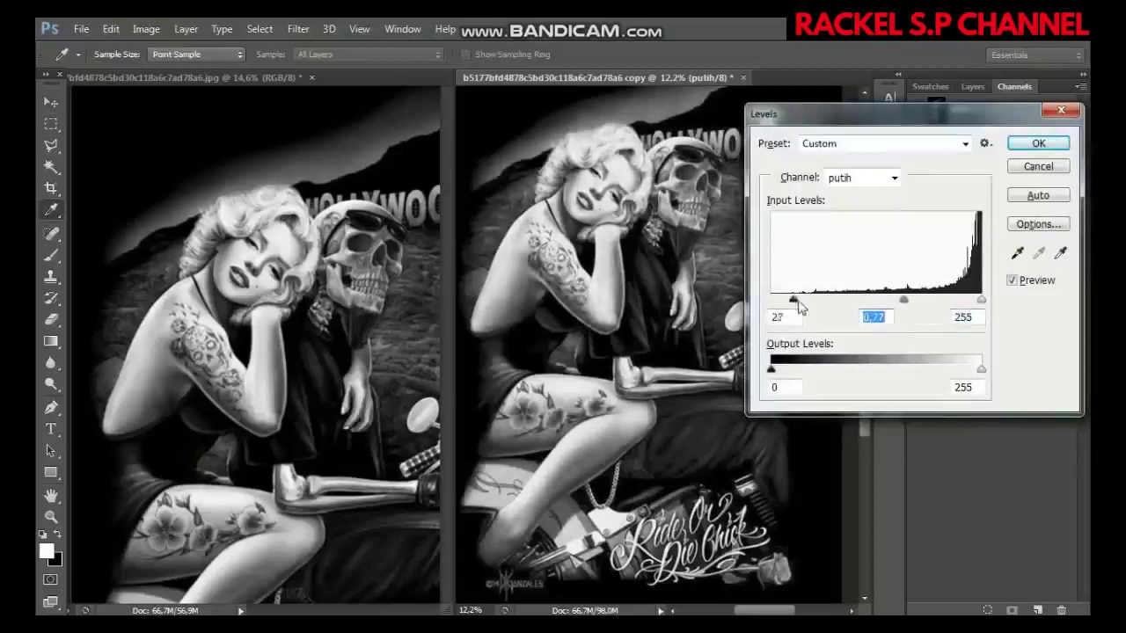
mouse_move(980, 304)
left_mouse_down()
mouse_move(970, 302)
mouse_move(986, 308)
left_mouse_up()
key("Tab")
key("Tab")
left_click(1046, 146)
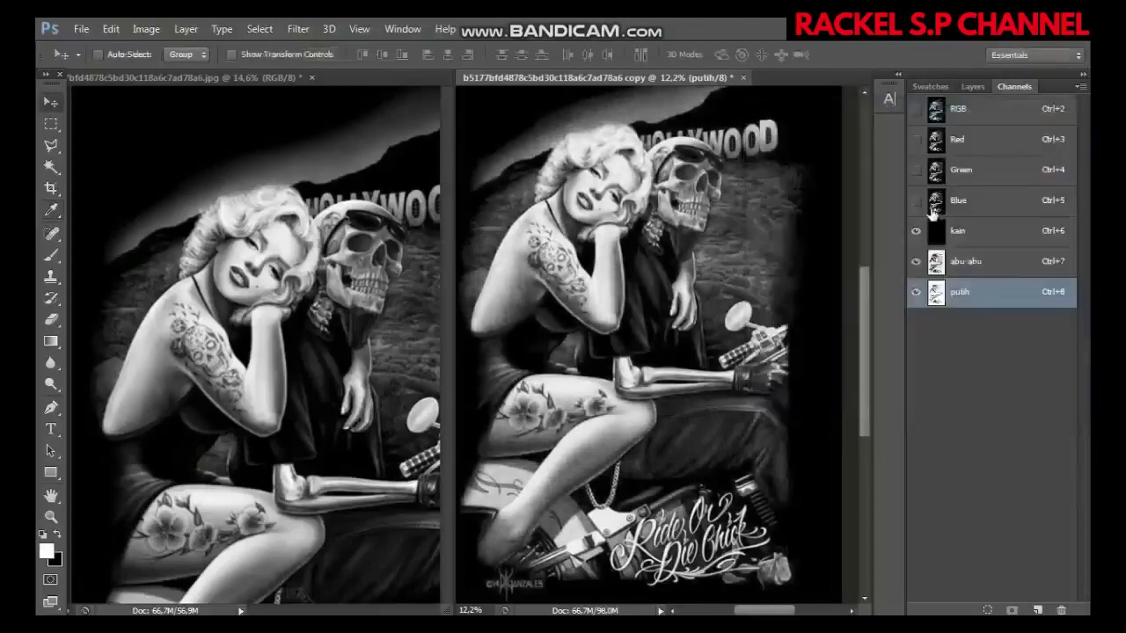
- Raise two Curves points on the putih channel to lift its shadows and highlights
key("ctrl+m")
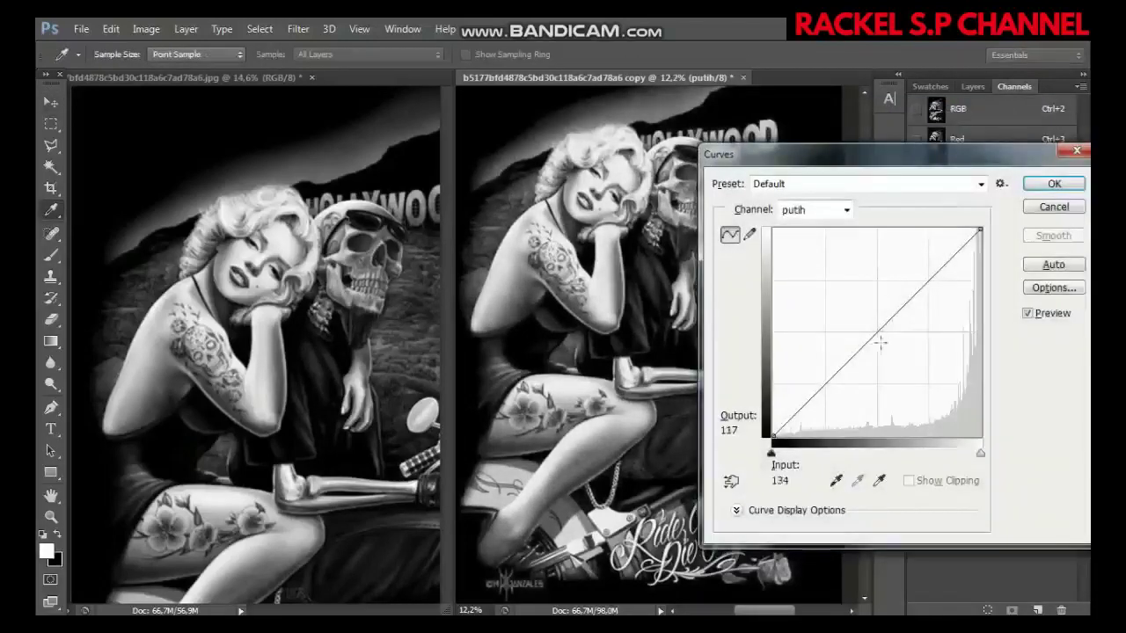
left_click_drag(865, 345, 829, 359)
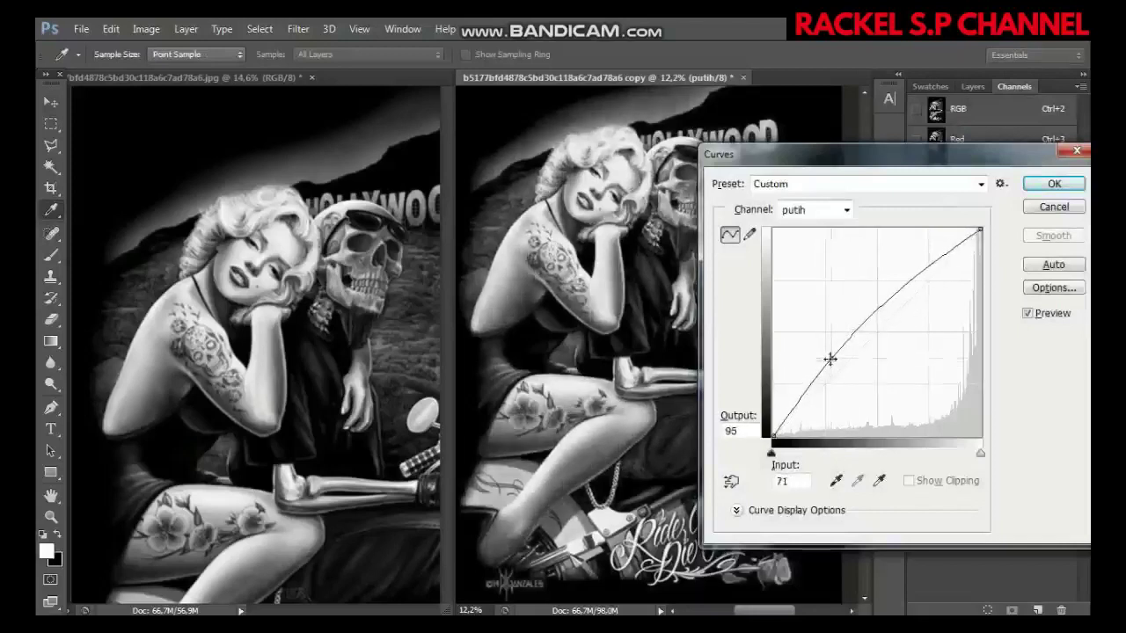
mouse_move(899, 278)
left_mouse_down()
mouse_move(919, 267)
mouse_move(929, 277)
mouse_move(930, 262)
left_mouse_up()
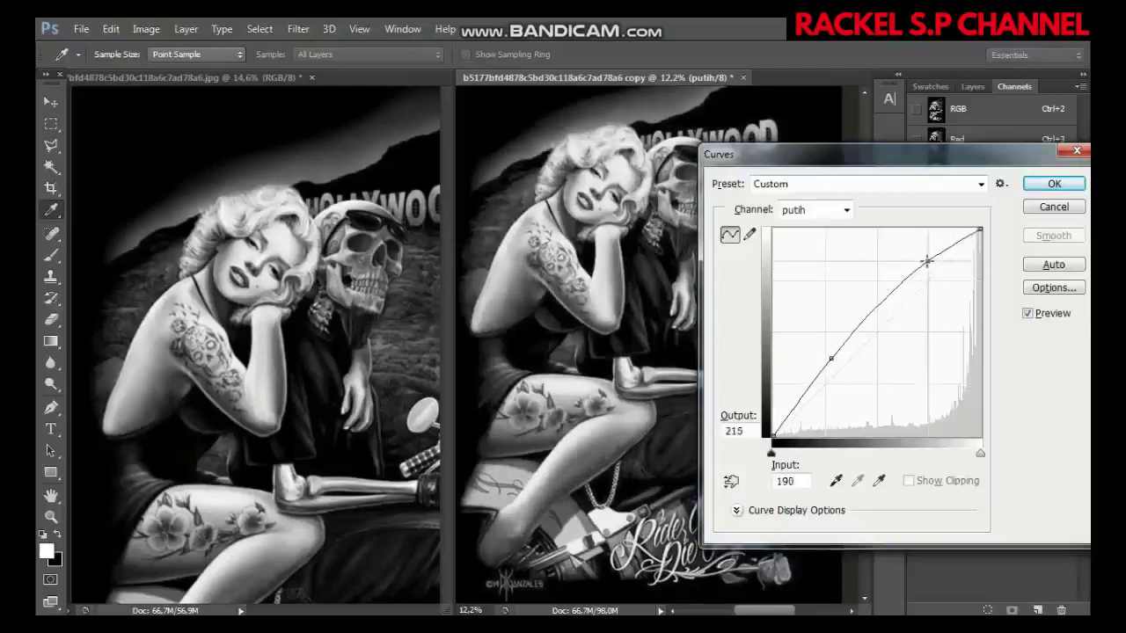
- Commit the Curves adjustment and zoom out both documents
left_click(1053, 187)
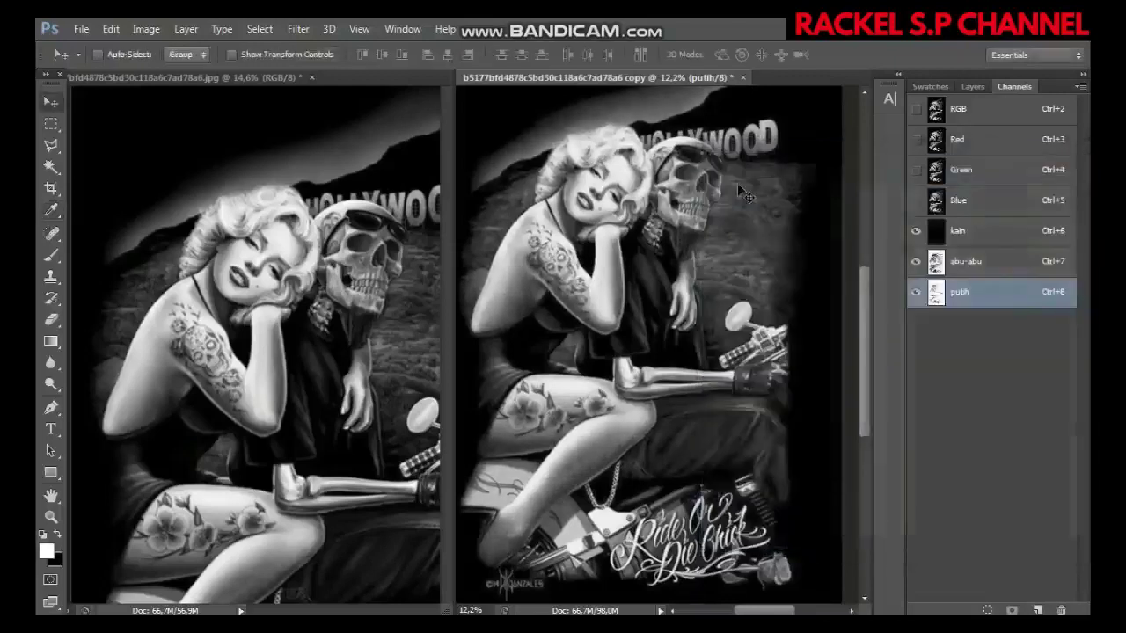
key("ctrl+minus")
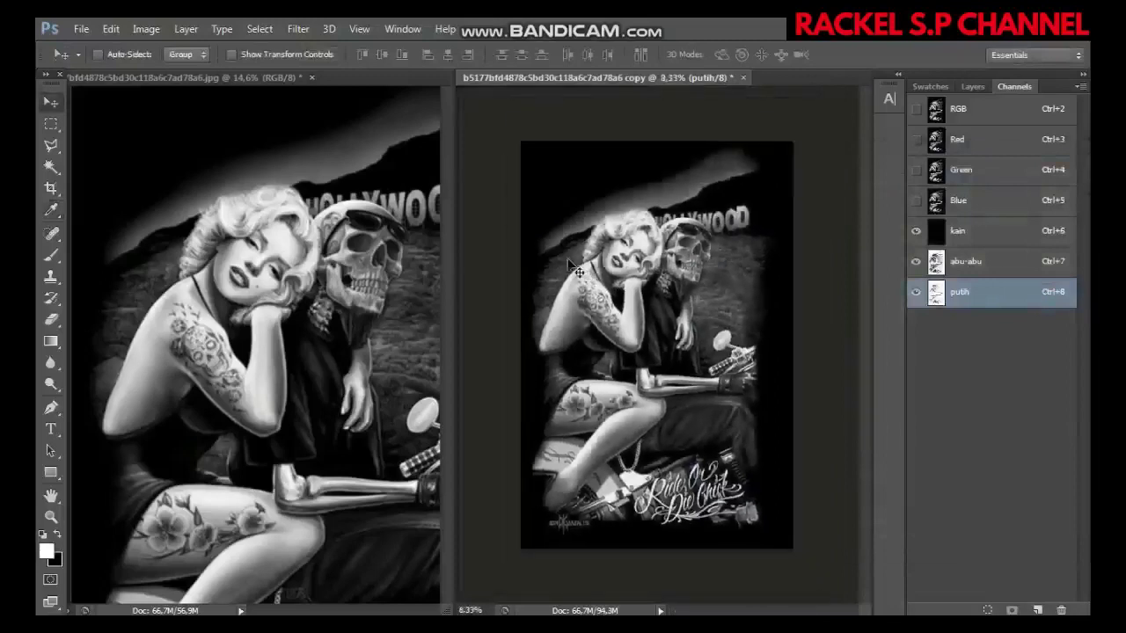
left_click(230, 209)
key("ctrl+minus")
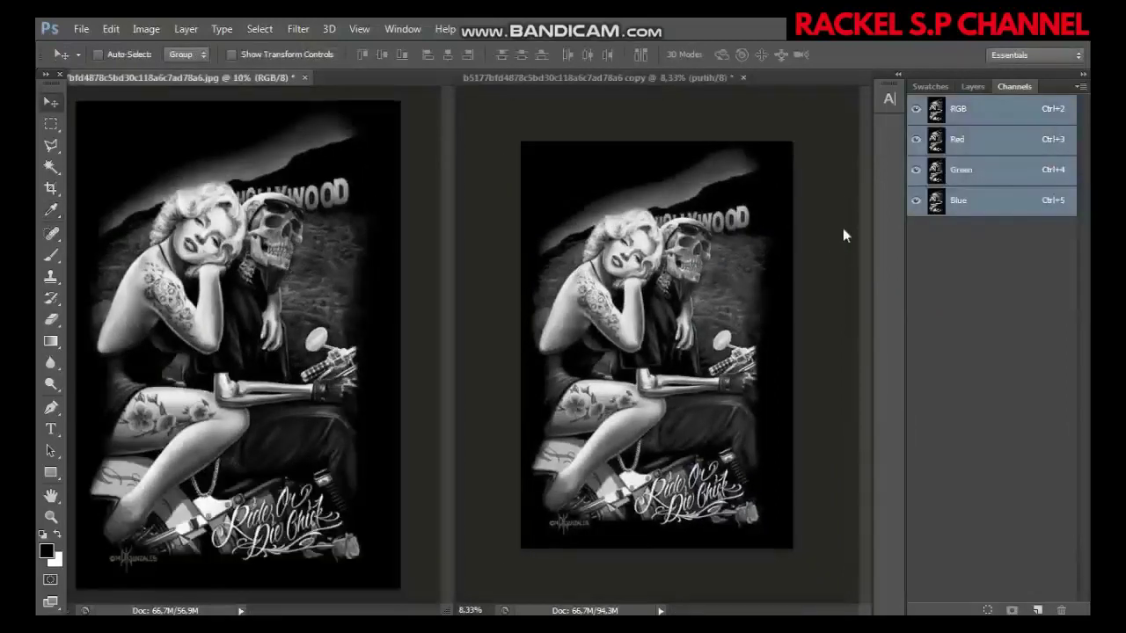
- Return to the halftone copy and select its RGB composite channel
left_click(743, 262)
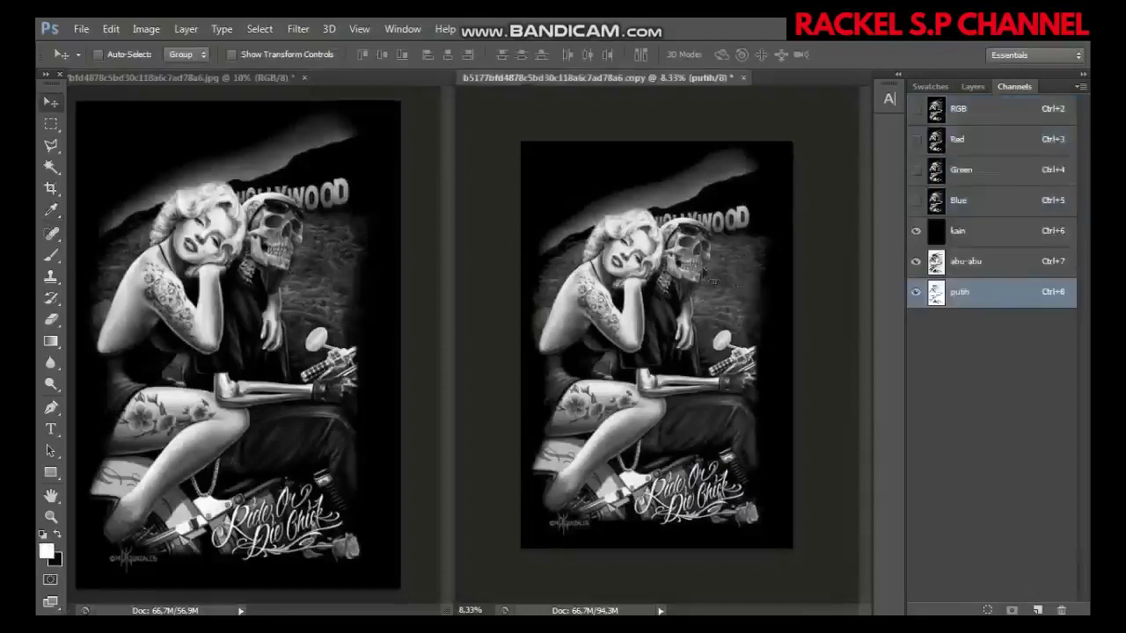
scroll(714, 281, "up", 3)
left_click(148, 227)
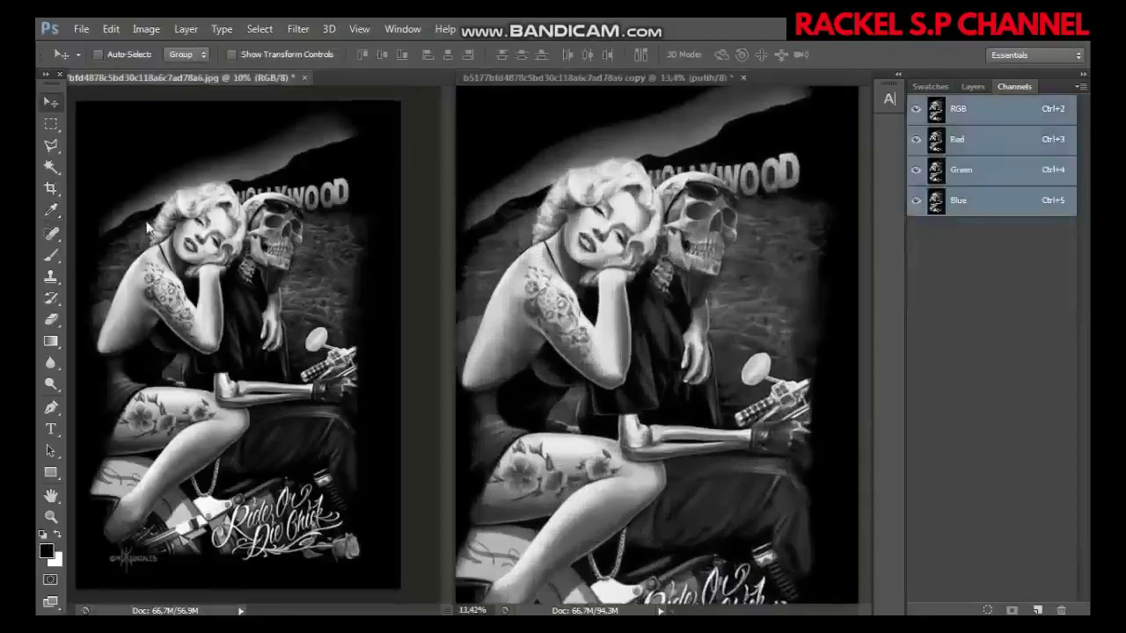
scroll(147, 227, "up", 1)
scroll(162, 217, "up", 1)
scroll(162, 217, "up", 1)
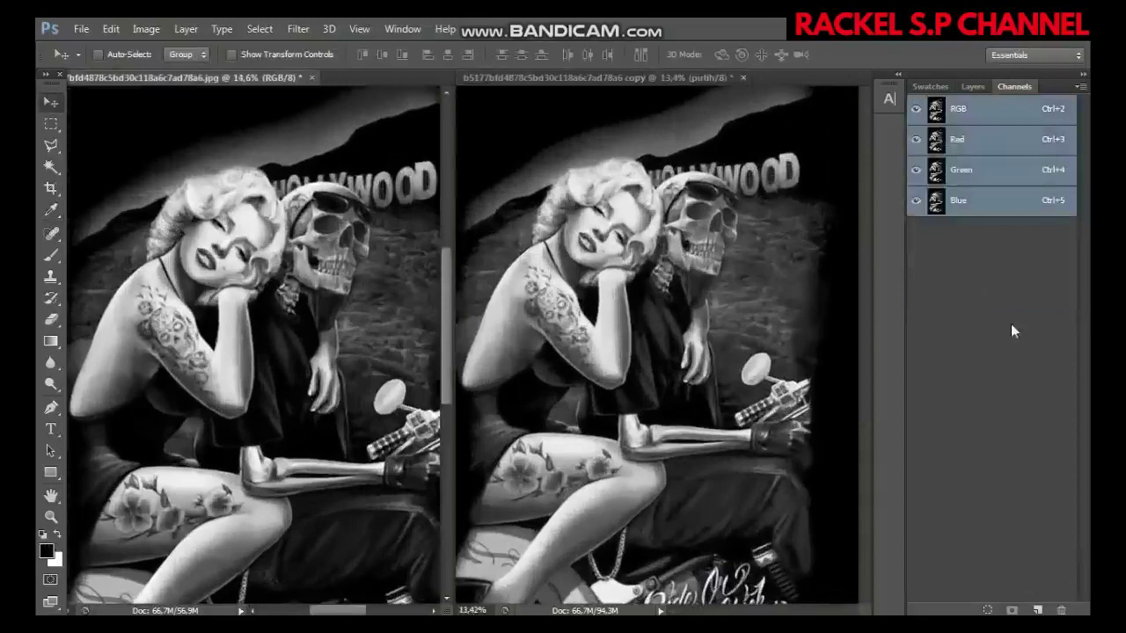
left_click(746, 192)
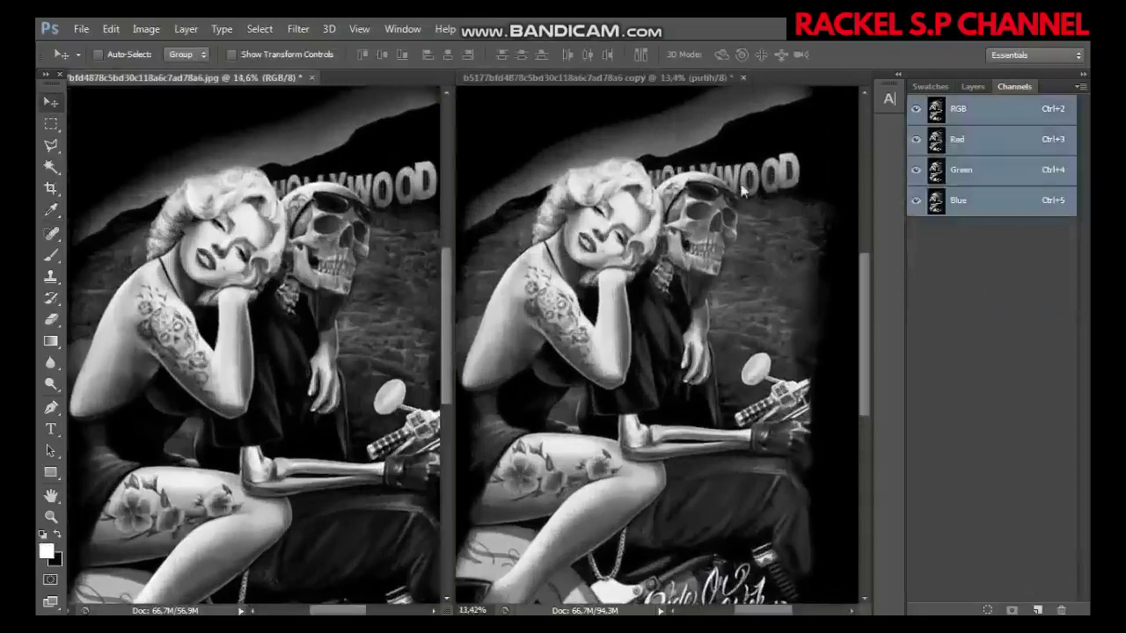
left_click(1037, 117)
- Delete the RGB channels from the copy, show putih again, and move the original illustration aside
right_click(1038, 115)
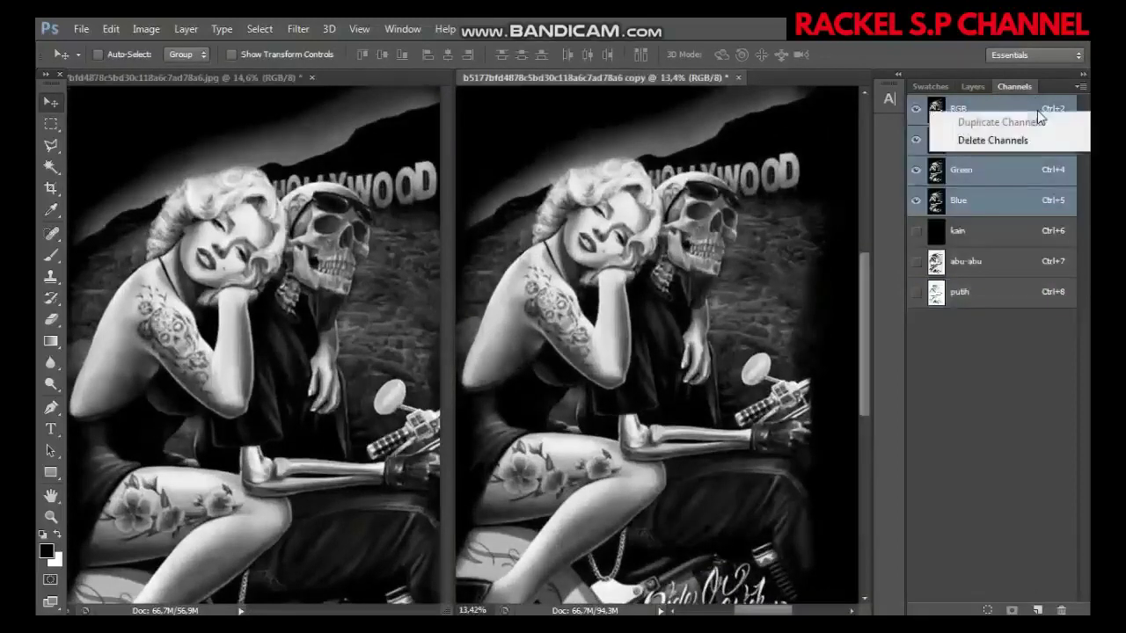
left_click(1009, 144)
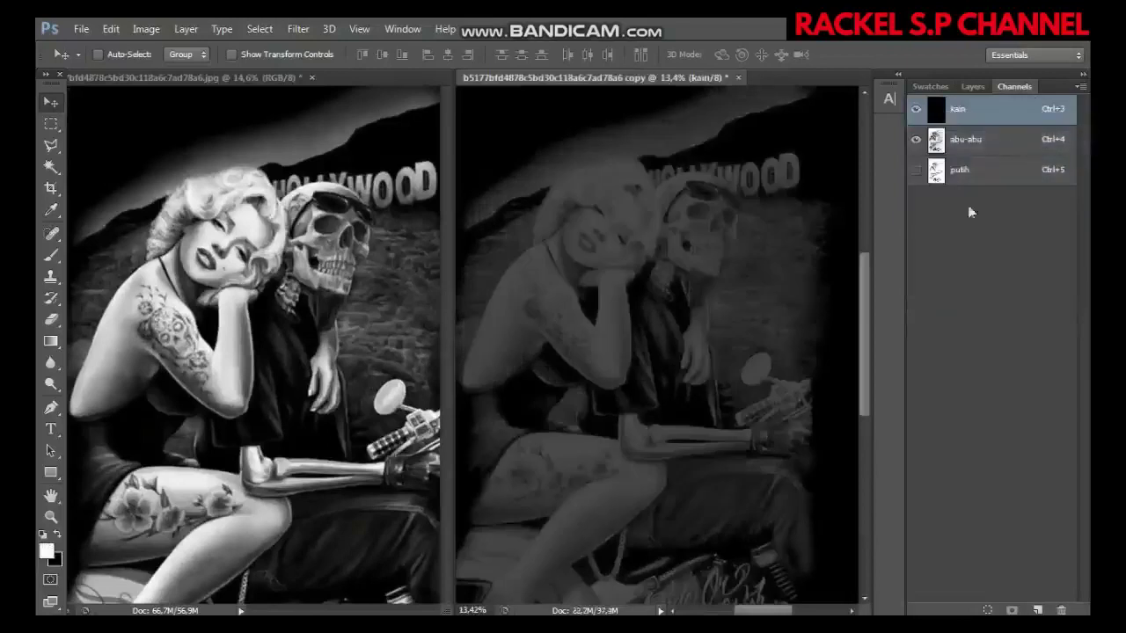
left_click(917, 171)
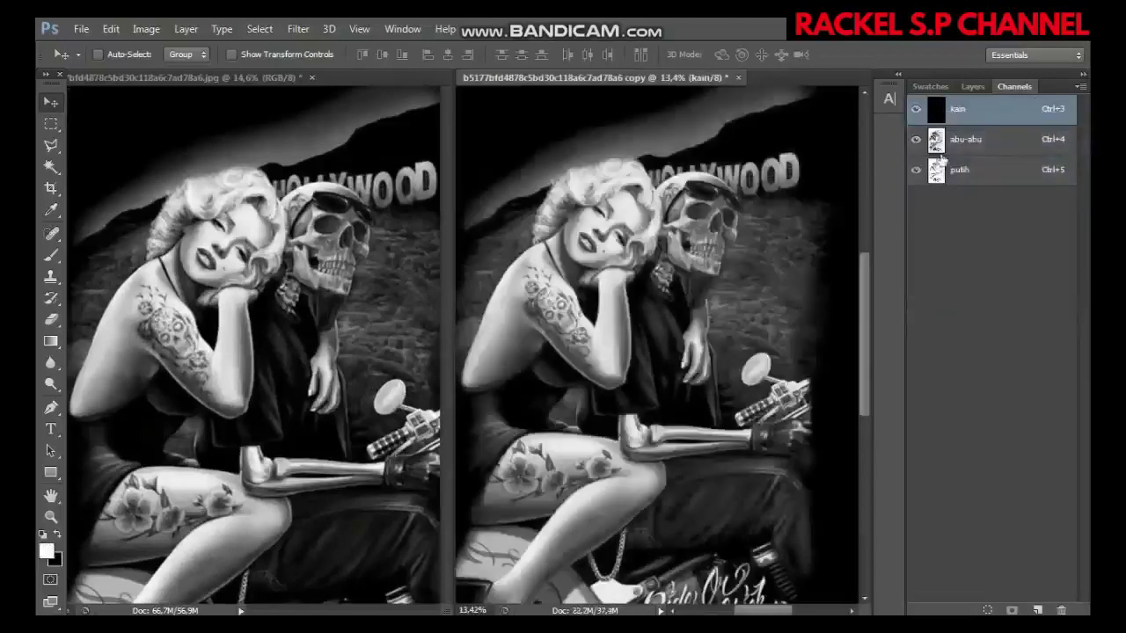
mouse_move(334, 90)
left_mouse_down()
mouse_move(421, 167)
mouse_move(510, 167)
left_mouse_up()
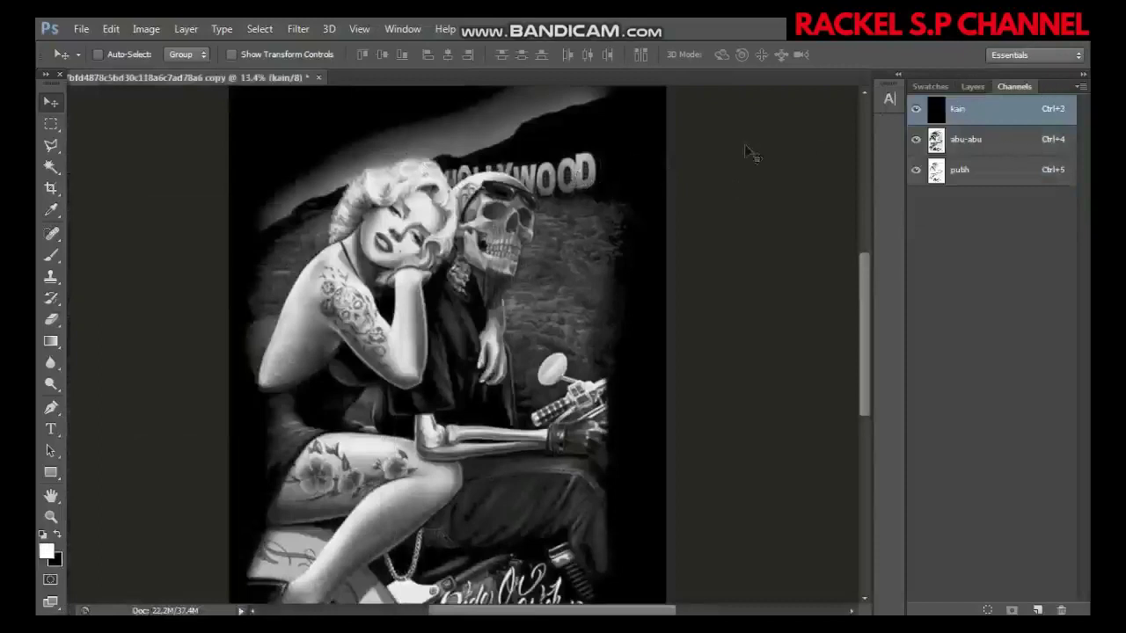
left_click(1083, 86)
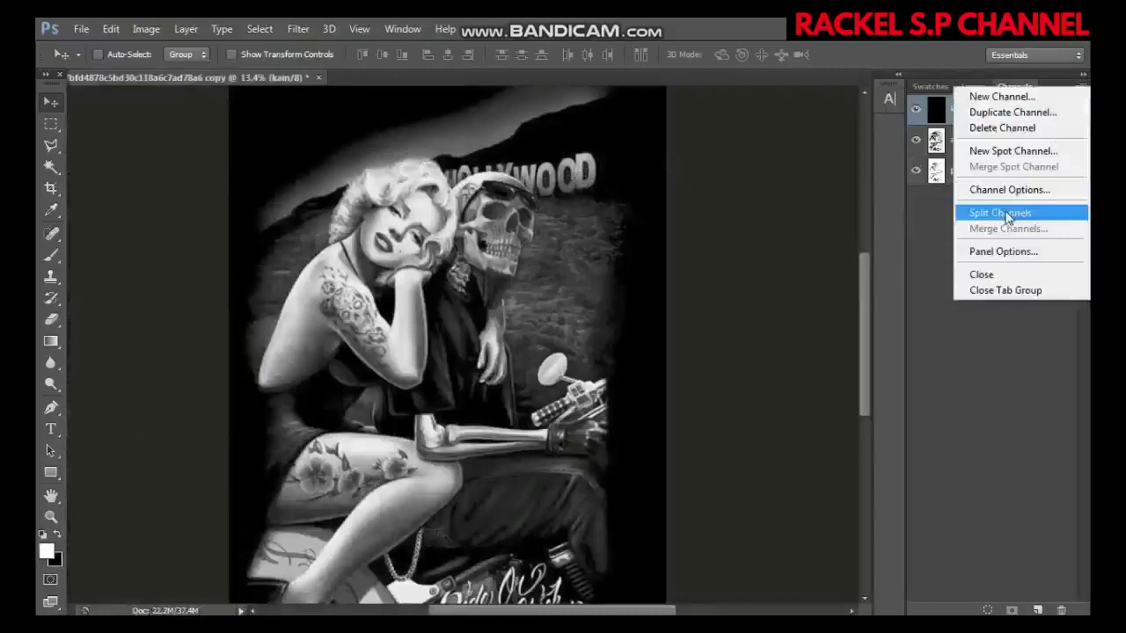
- Split the copy into separate kain, abu-abu and putih grayscale files, and zoom in on putih
left_click(1000, 213)
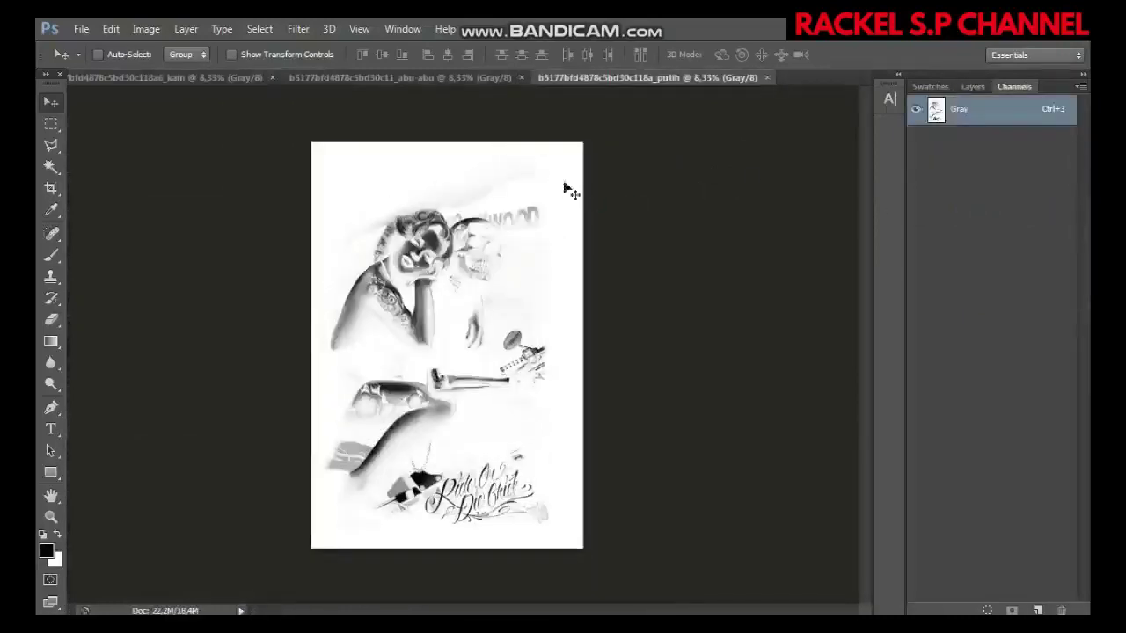
key("ctrl+plus")
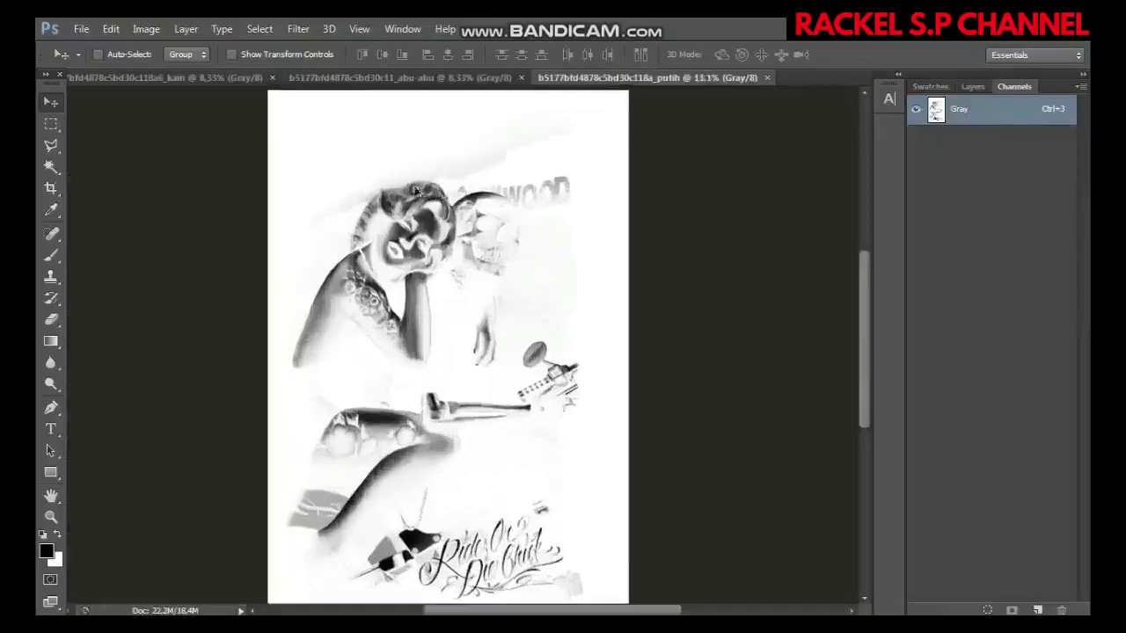
scroll(375, 111, "up", 1)
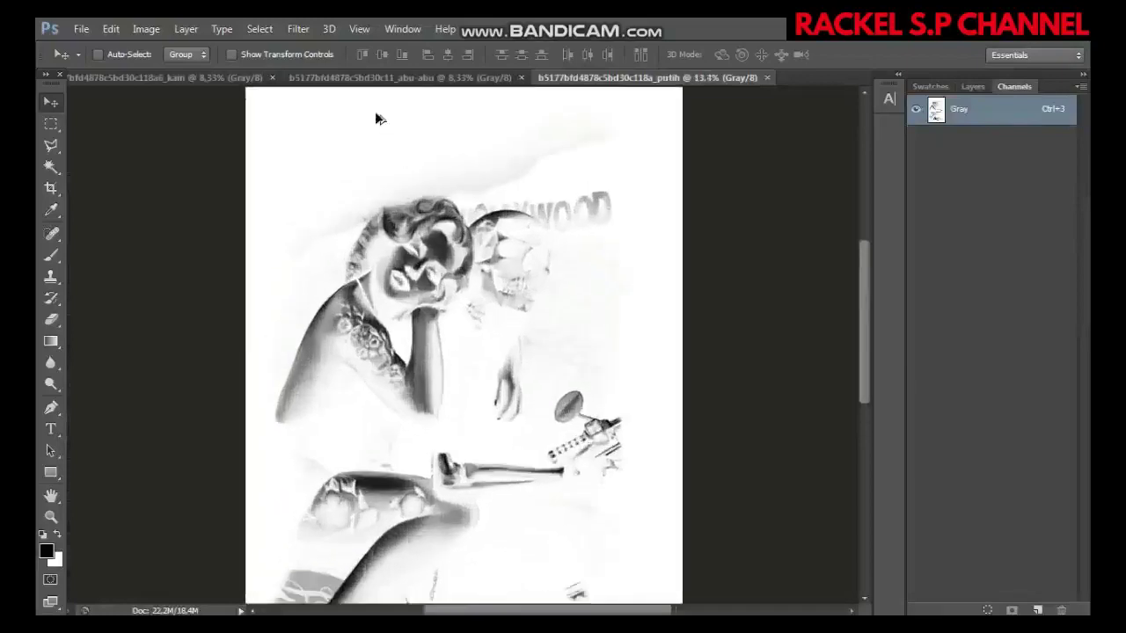
left_click(153, 30)
mouse_move(157, 47)
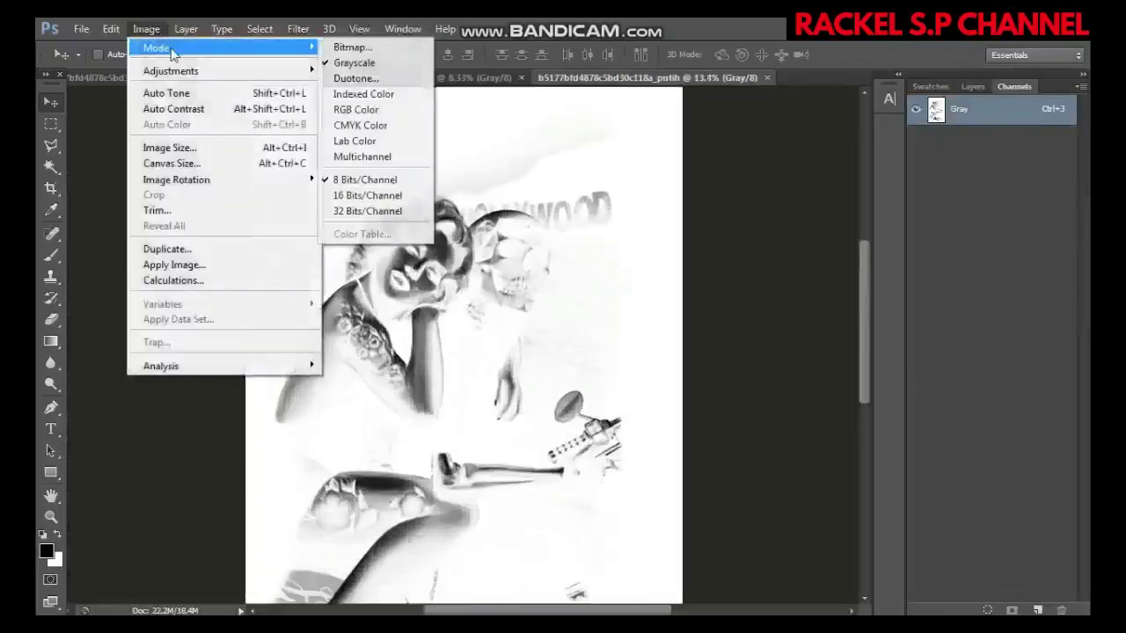
- Convert putih to Bitmap at 400 pixels/inch with a 40 lines/inch, 22.5°, Diamond halftone screen
left_click(339, 49)
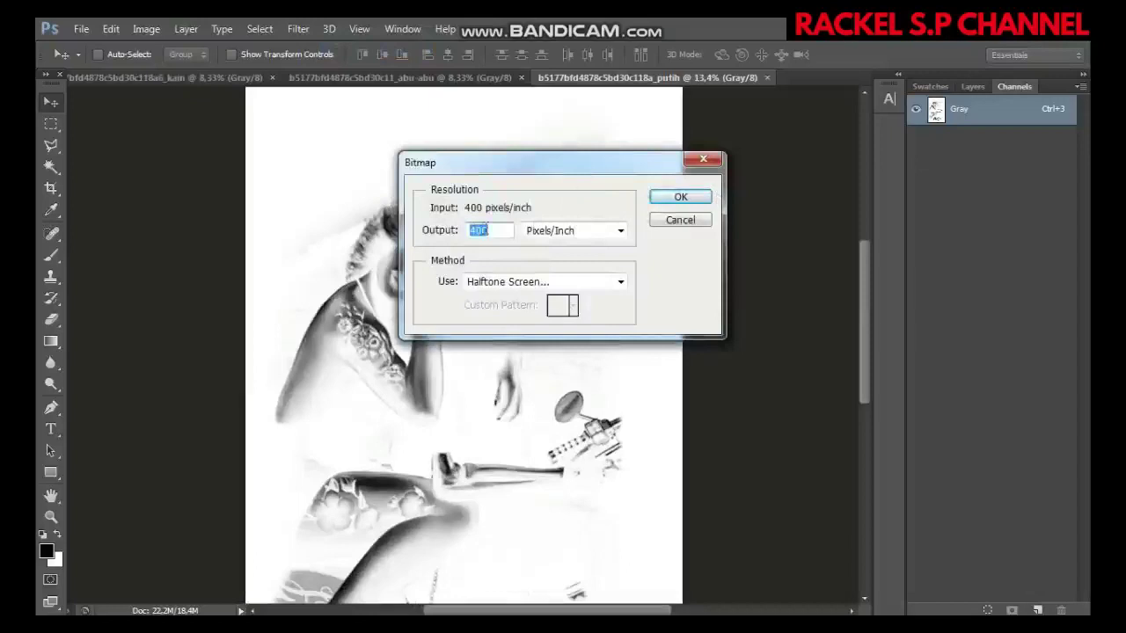
left_click(678, 193)
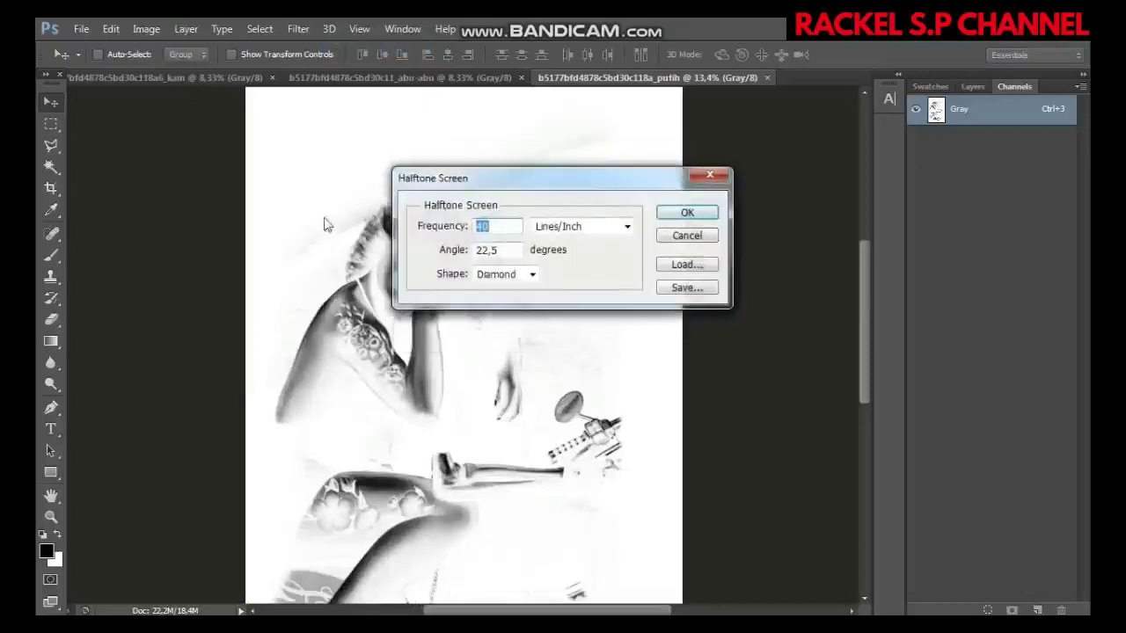
left_click_drag(540, 185, 684, 125)
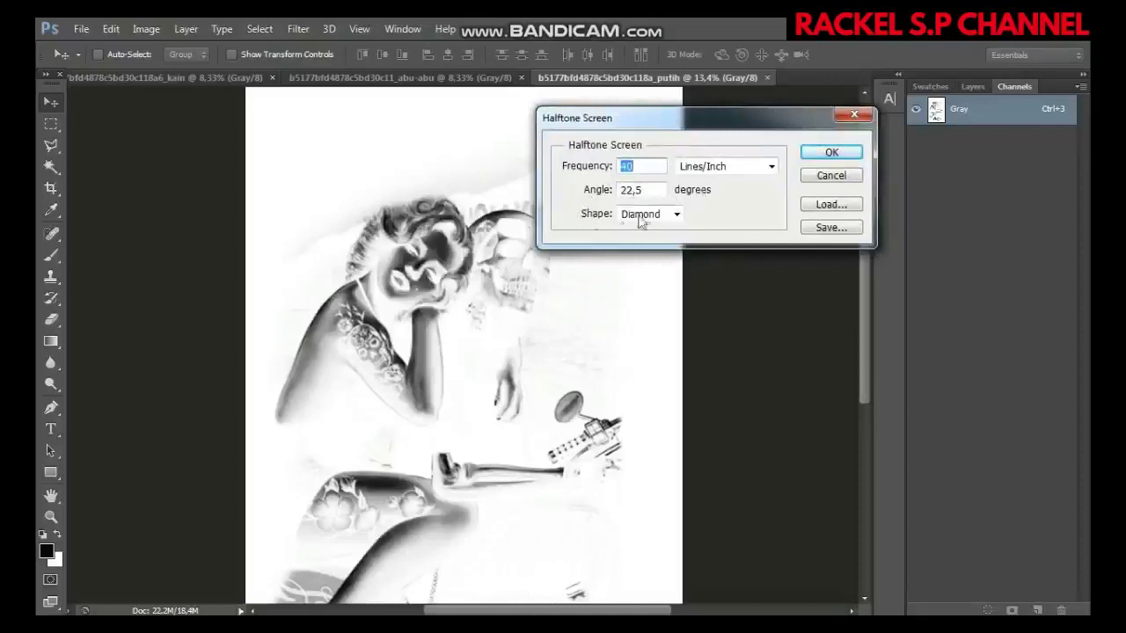
left_click(677, 218)
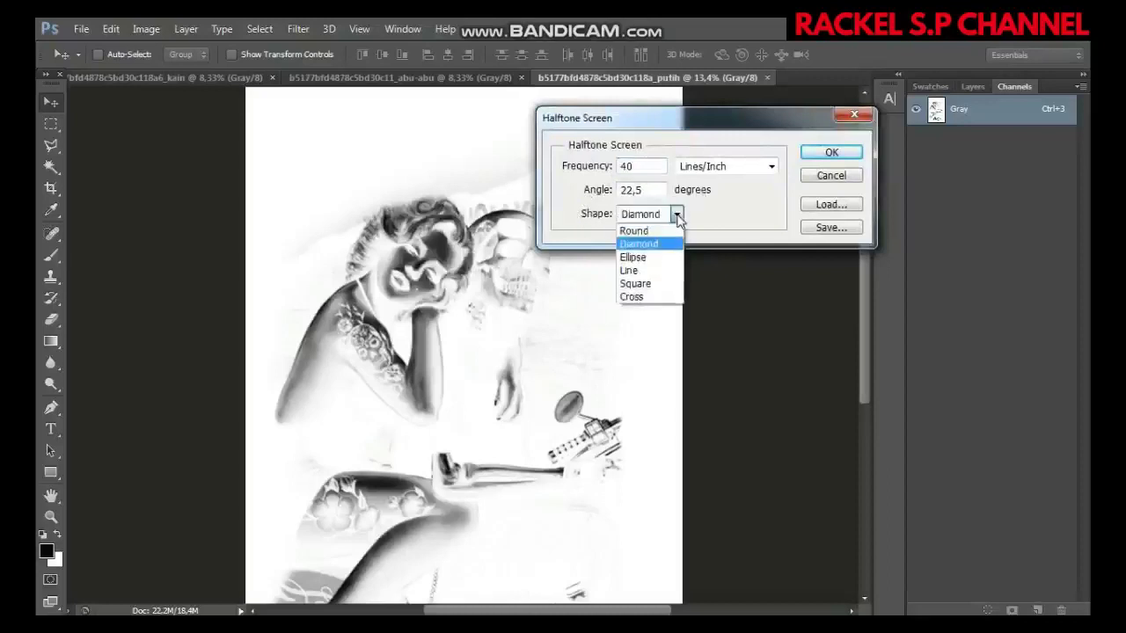
left_click(651, 243)
left_click(834, 155)
- Convert the halftoned putih image back to Grayscale at size ratio 1, zooming to check the dots
scroll(457, 259, "up", 1)
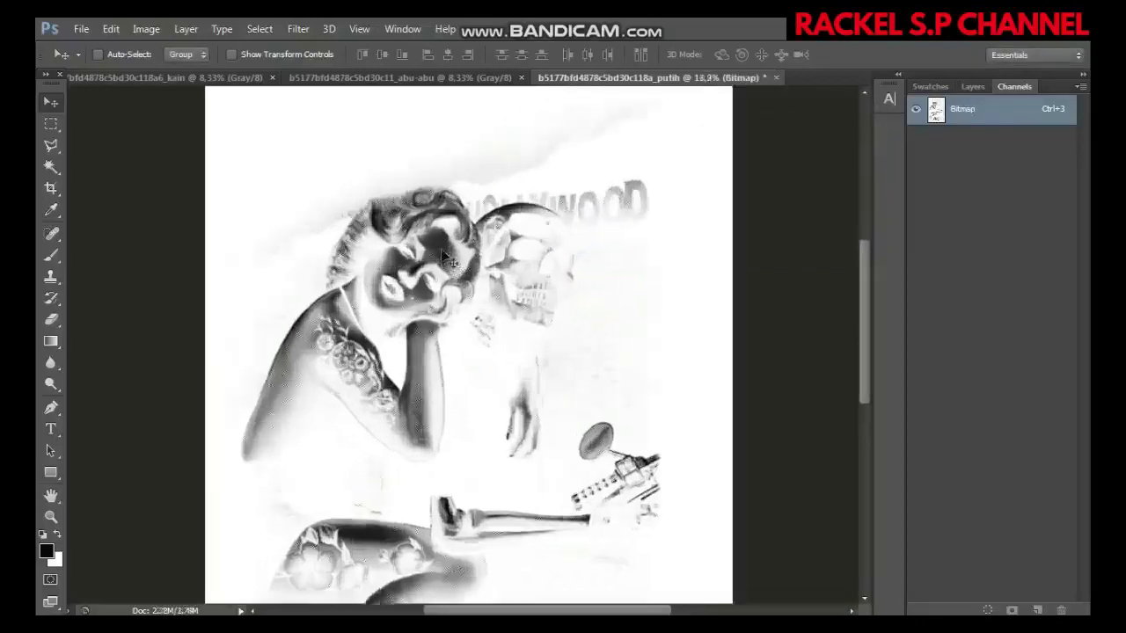
scroll(421, 244, "up", 2)
scroll(418, 242, "up", 1)
scroll(419, 242, "up", 1)
scroll(419, 242, "up", 1)
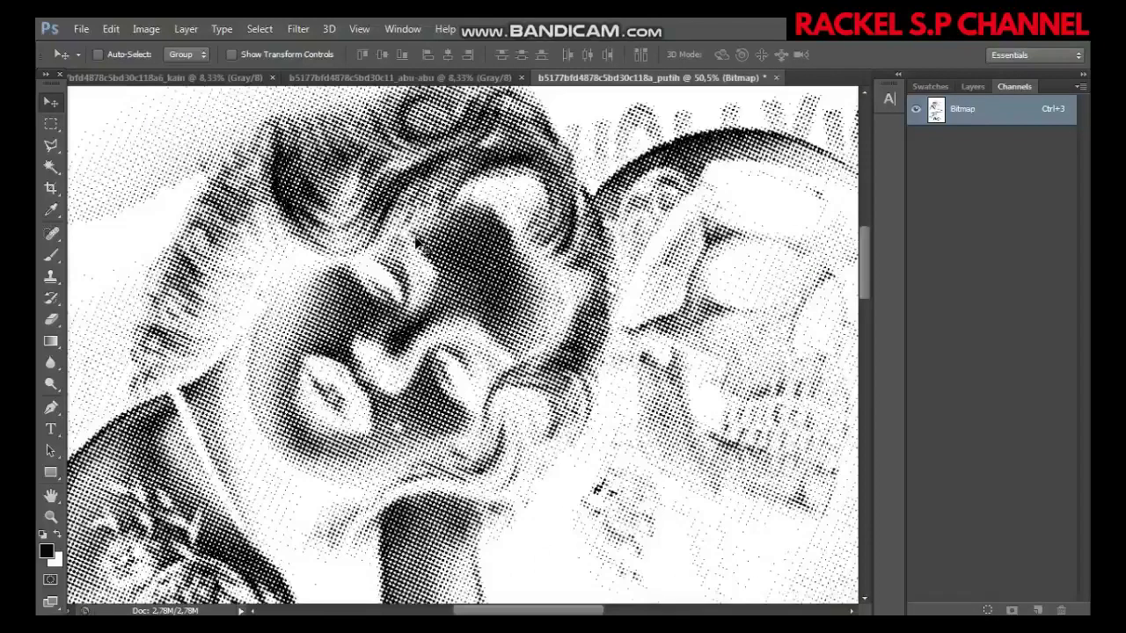
scroll(420, 244, "up", 2)
left_click(148, 29)
mouse_move(220, 47)
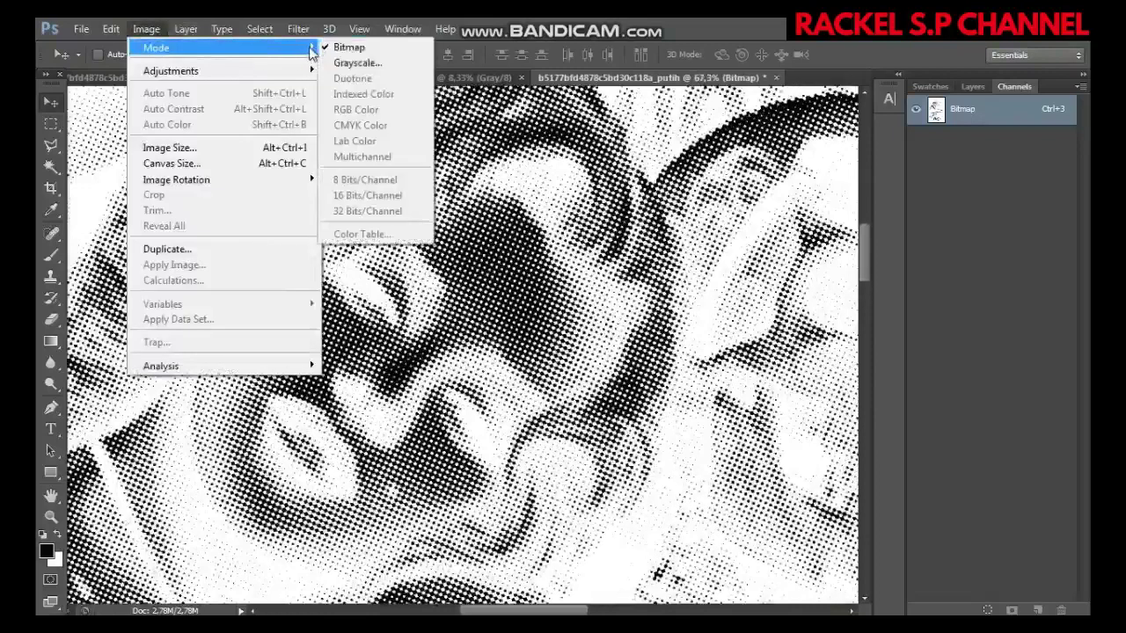
left_click(366, 63)
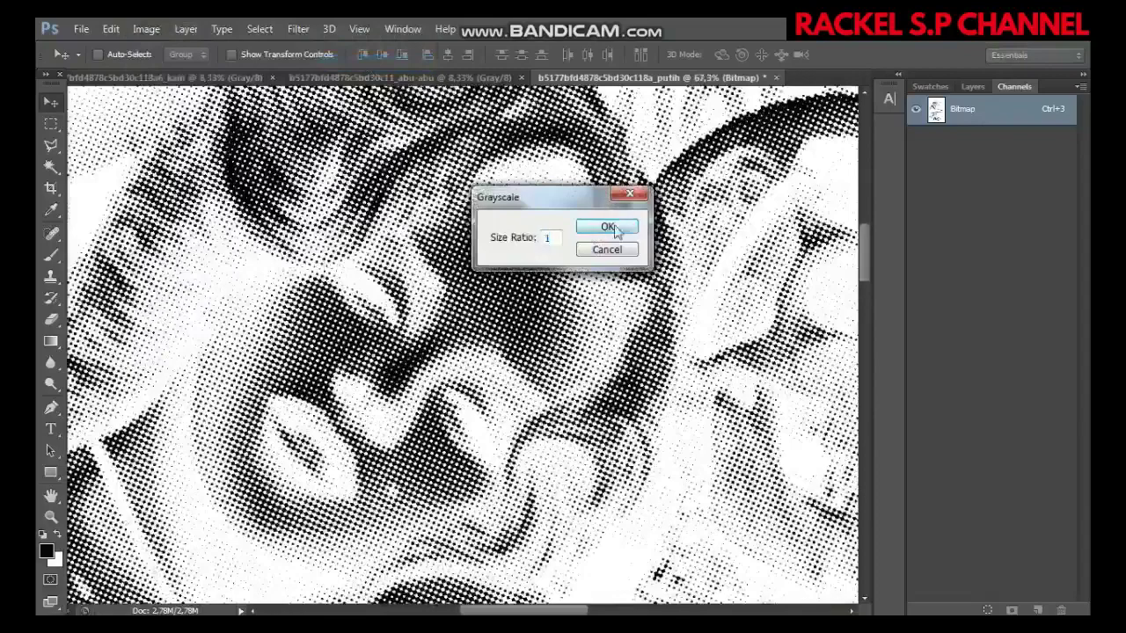
left_click(607, 225)
scroll(446, 249, "down", 3)
scroll(528, 264, "down", 2)
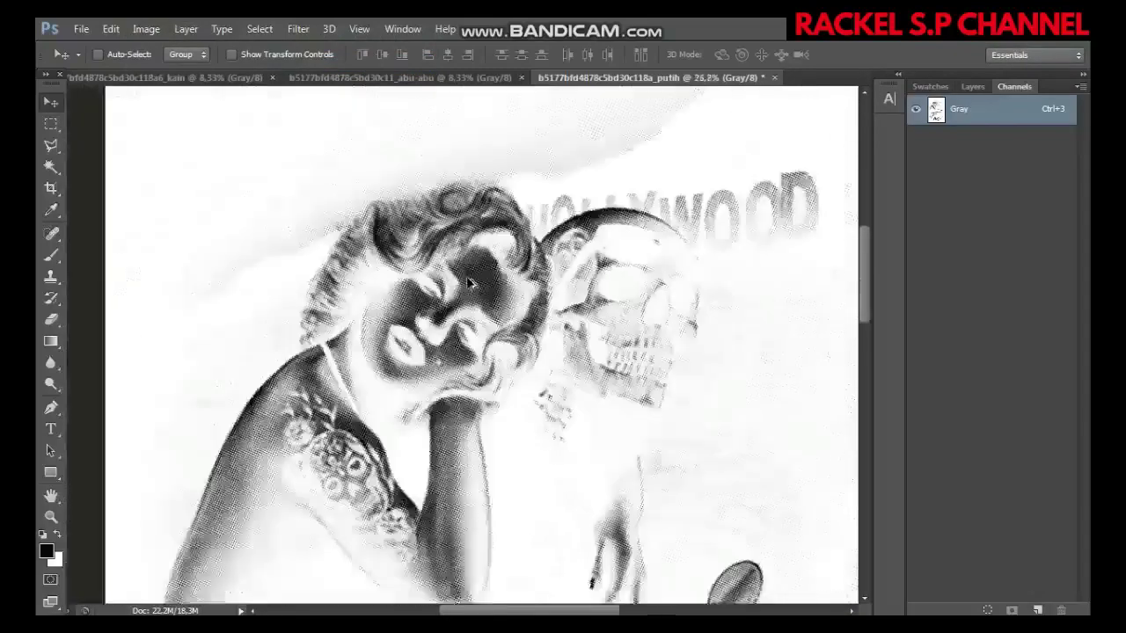
scroll(613, 279, "up", 2)
scroll(613, 279, "up", 2)
scroll(613, 278, "up", 2)
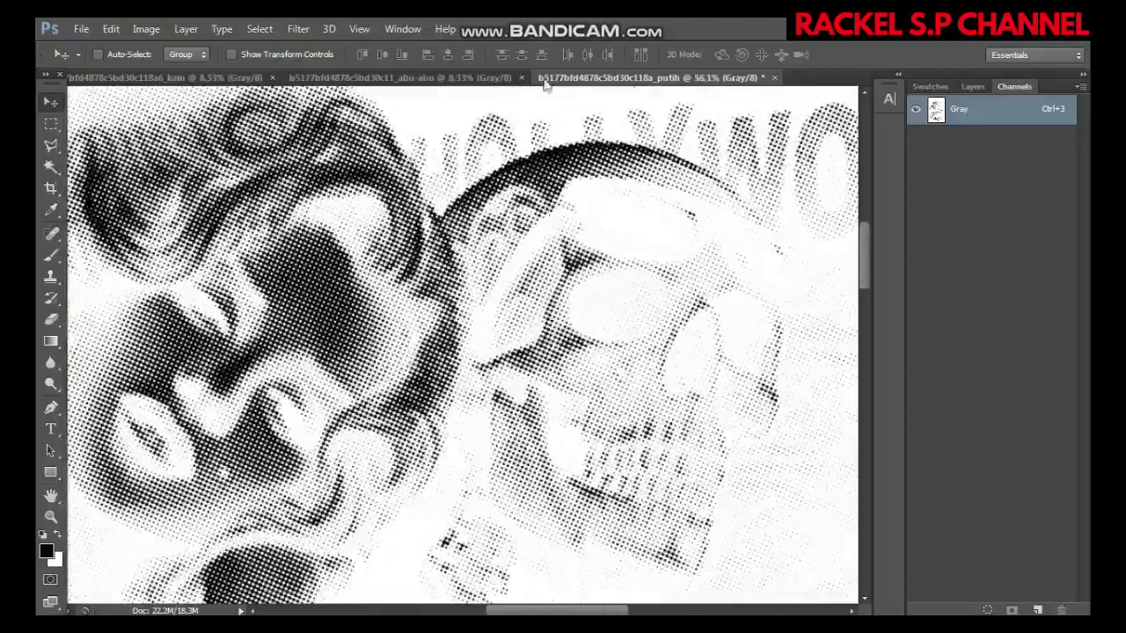
- Convert abu-abu to Bitmap at 400 pixels/inch with the 40 lines/inch, 22.5°, Diamond halftone
left_click(462, 77)
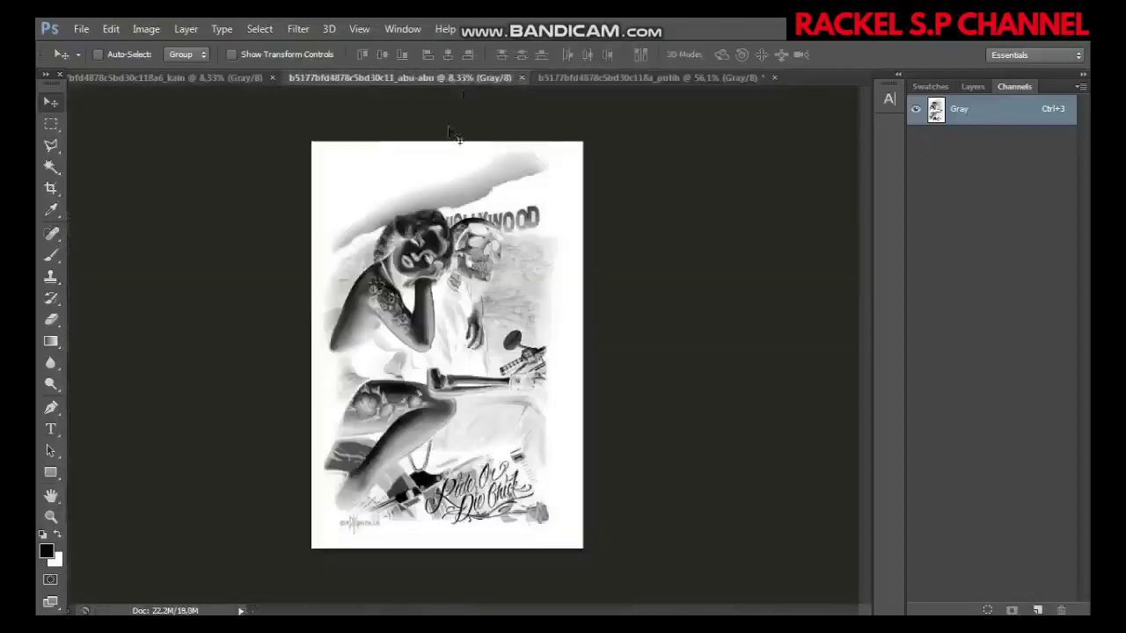
scroll(384, 141, "up", 2)
scroll(385, 142, "up", 2)
scroll(384, 142, "up", 2)
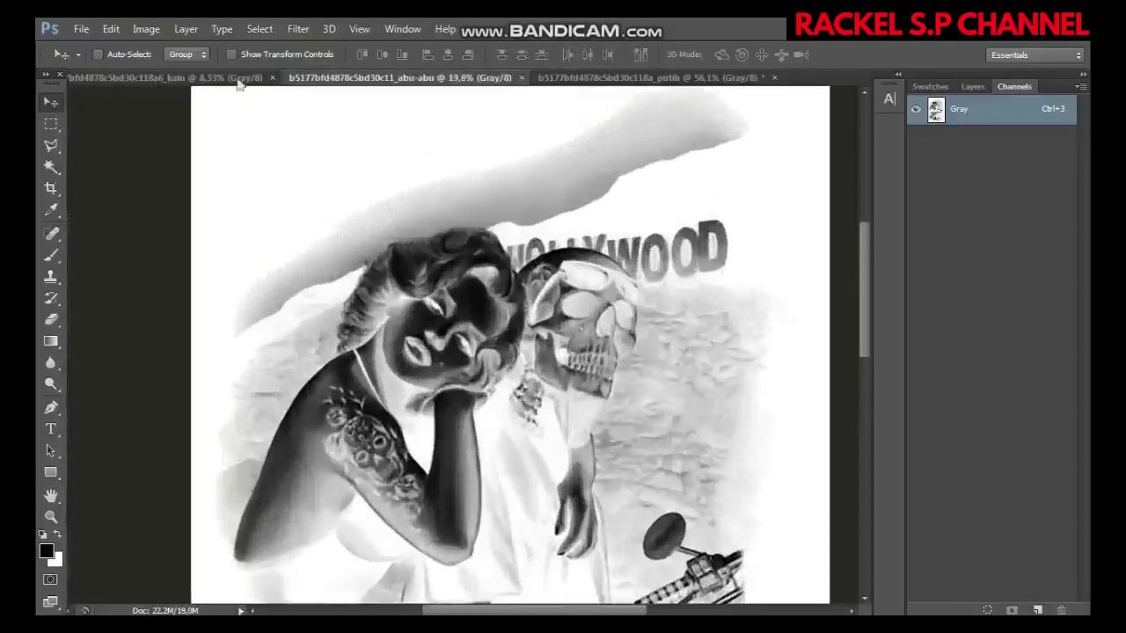
left_click(147, 30)
mouse_move(160, 48)
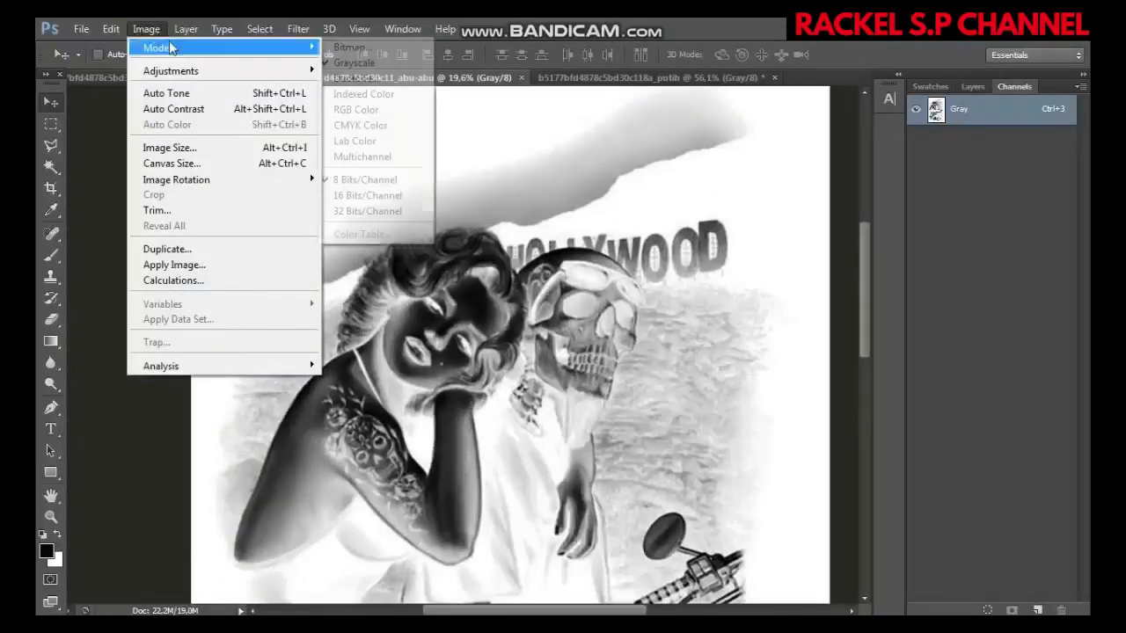
left_click(347, 49)
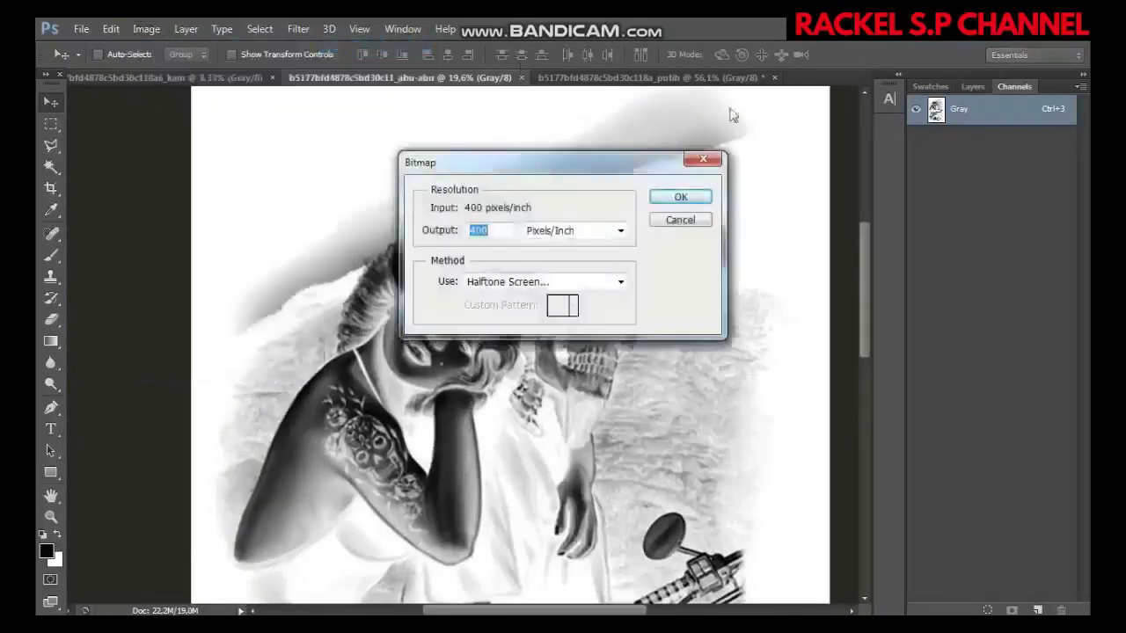
left_click(695, 195)
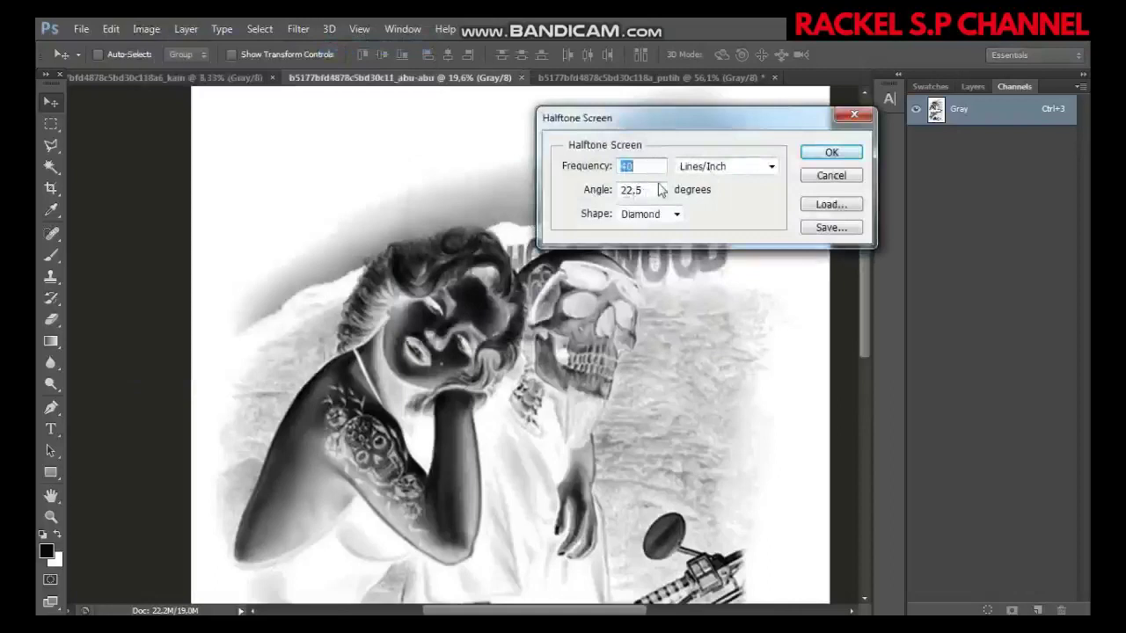
left_click(818, 154)
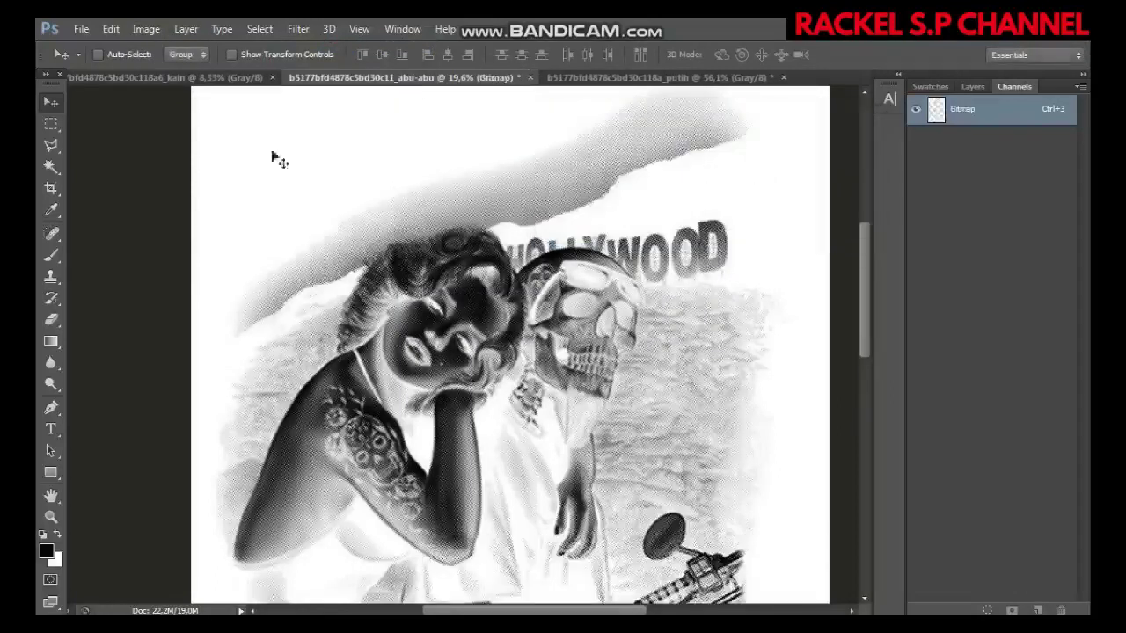
- Convert the abu-abu bitmap back to Grayscale
left_click(154, 29)
mouse_move(176, 47)
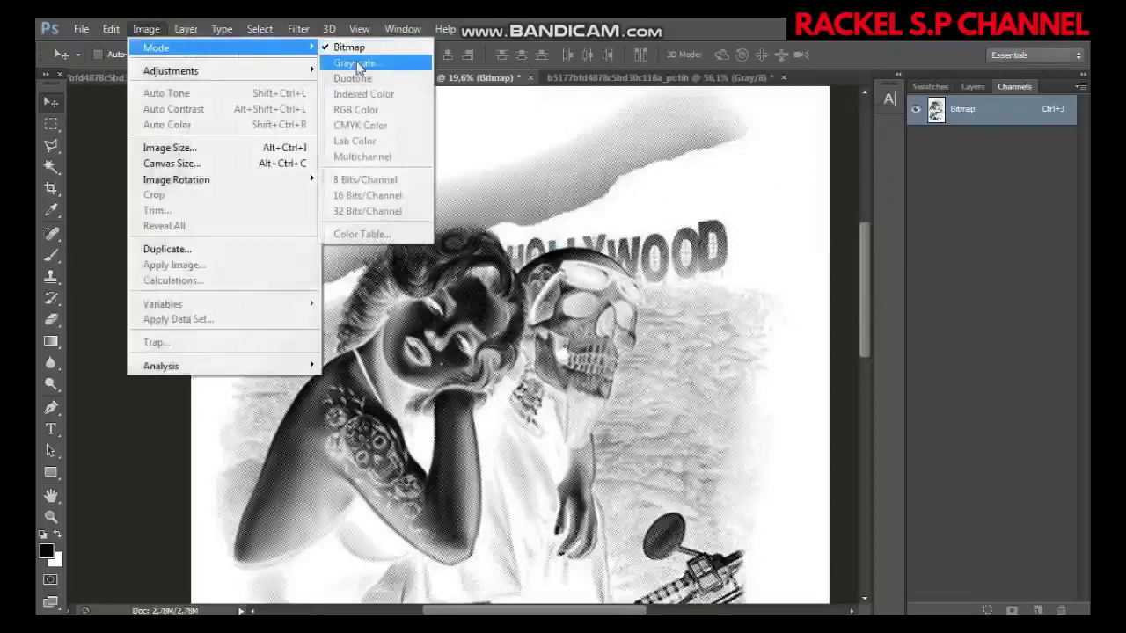
left_click(358, 64)
left_click(605, 227)
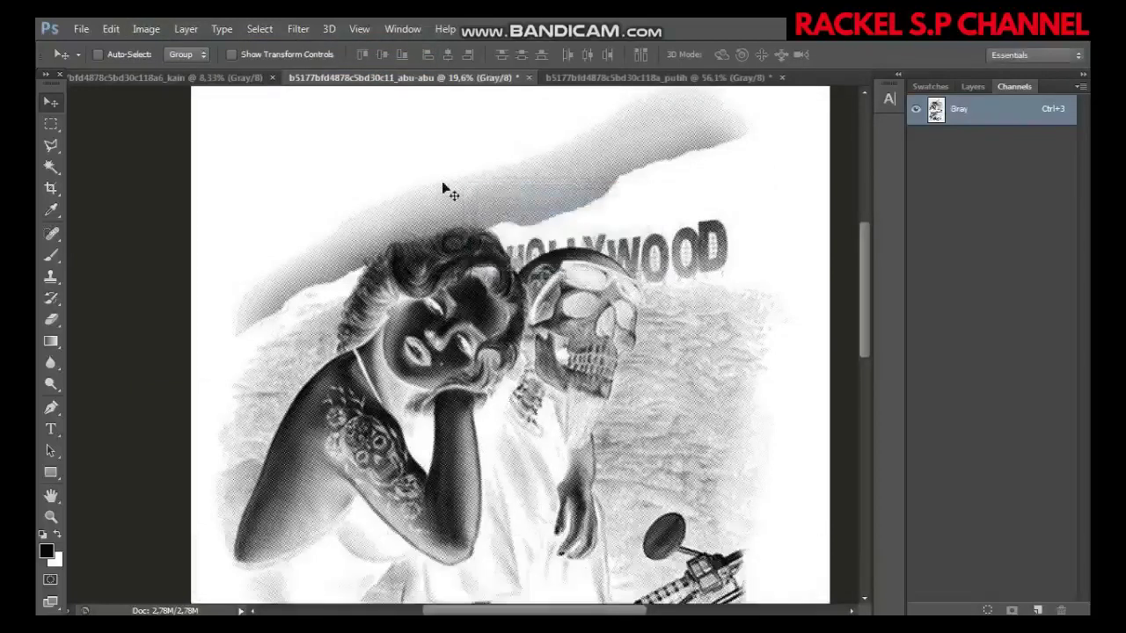
- Merge the kain, abu-abu and putih files into a new 3-channel Multichannel document
left_click(227, 81)
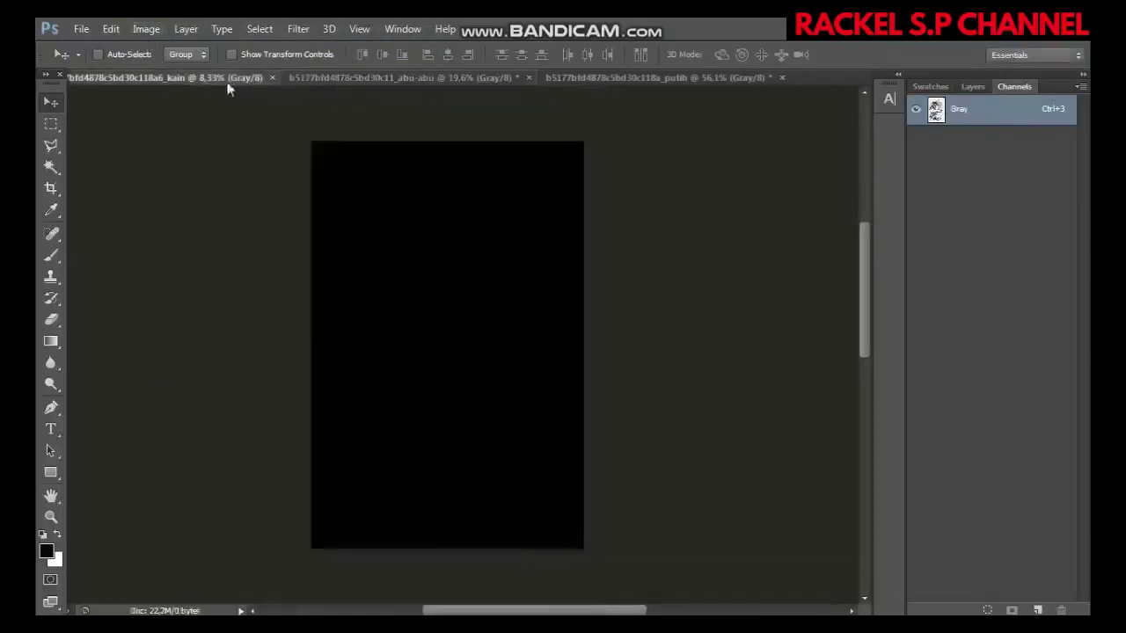
left_click(364, 81)
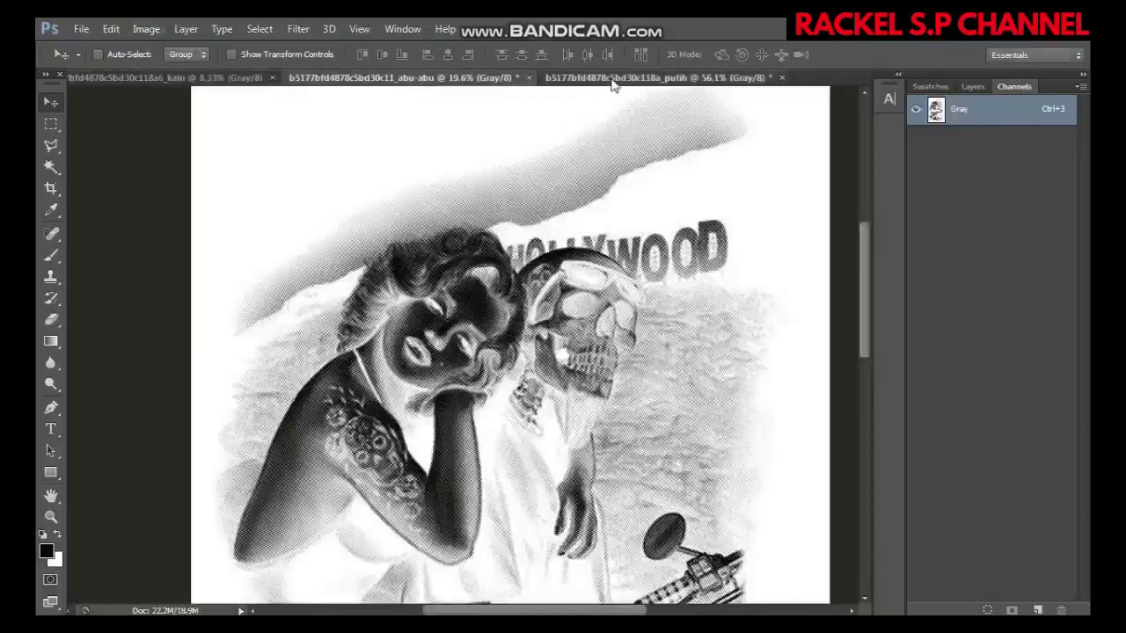
left_click(614, 80)
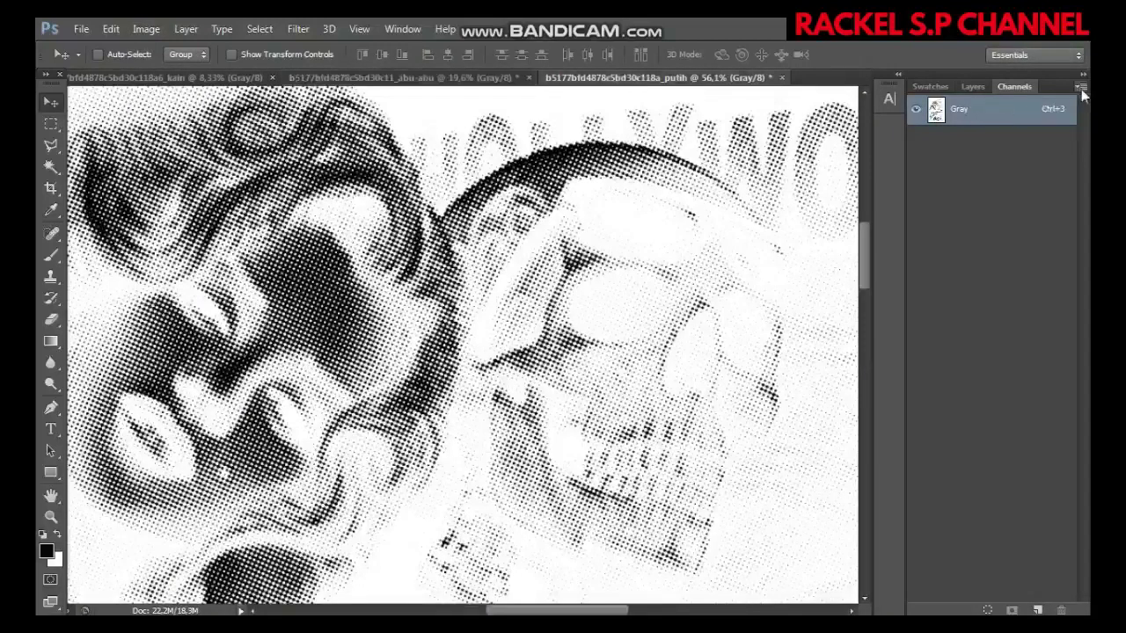
left_click(1082, 87)
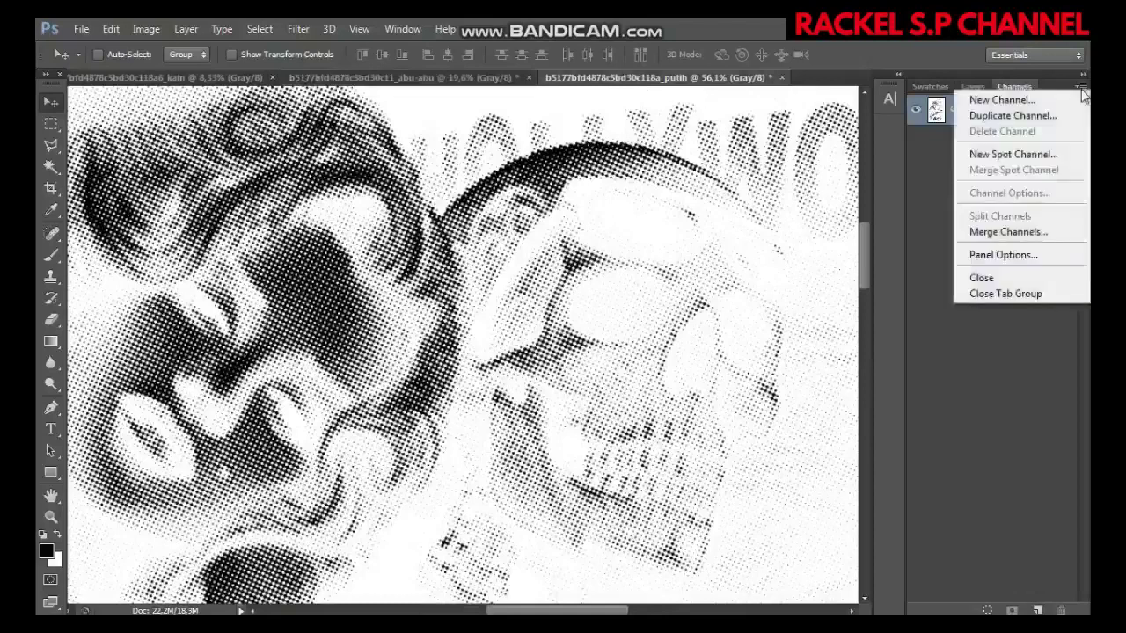
left_click(986, 232)
left_click(637, 227)
left_click(640, 222)
left_click(639, 222)
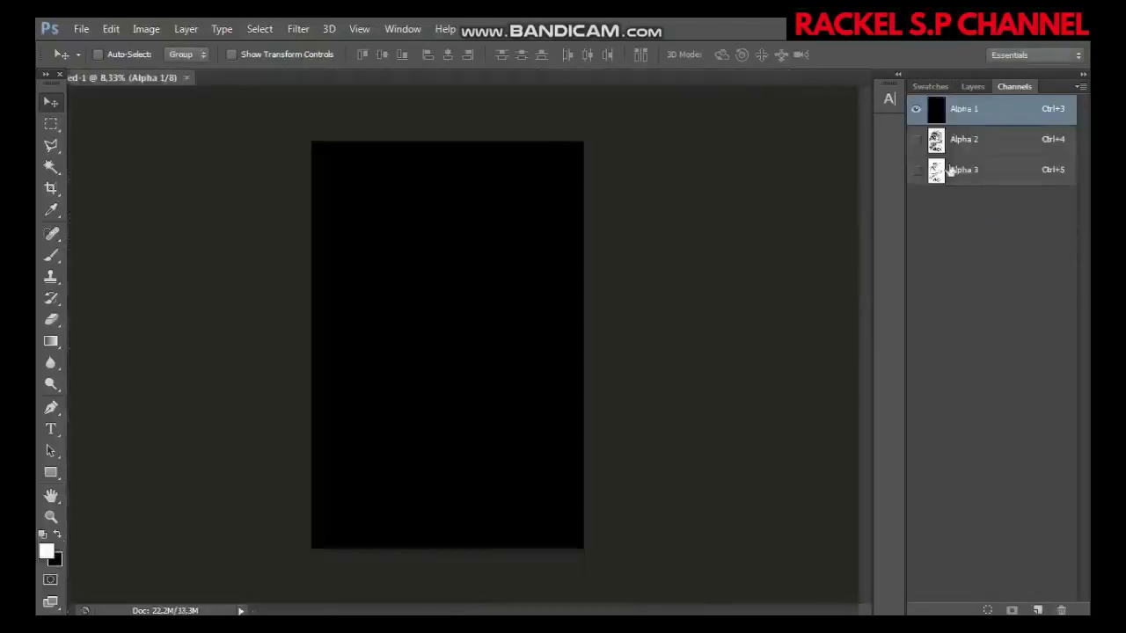
- Show Alpha 2 and rename Alpha 1 to kain
left_click(916, 141)
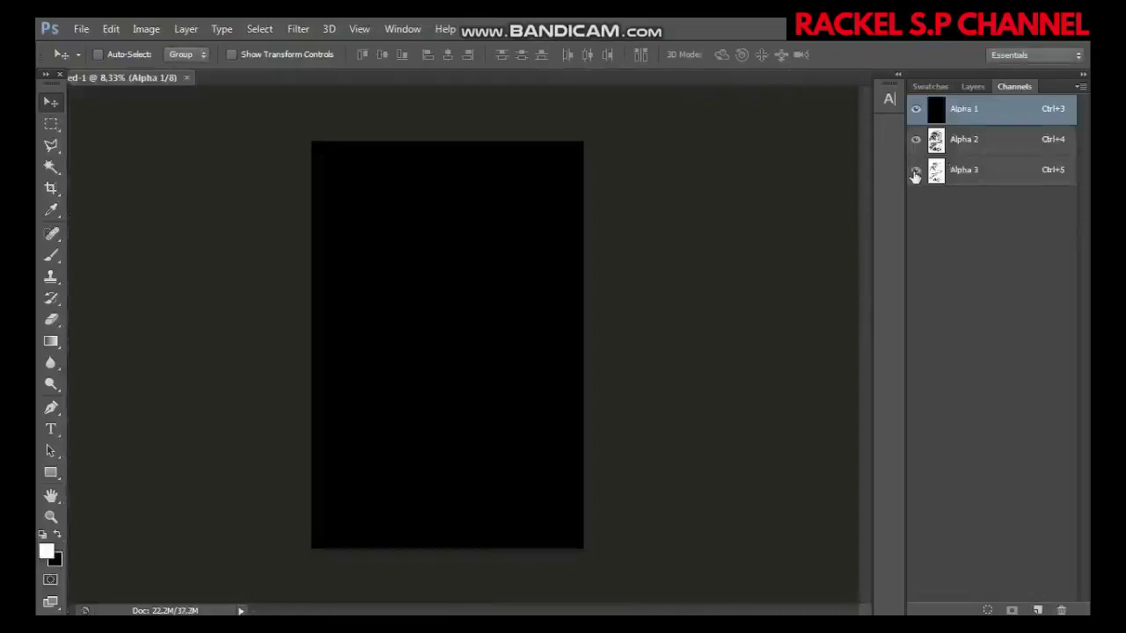
double_click(941, 115)
type("kain")
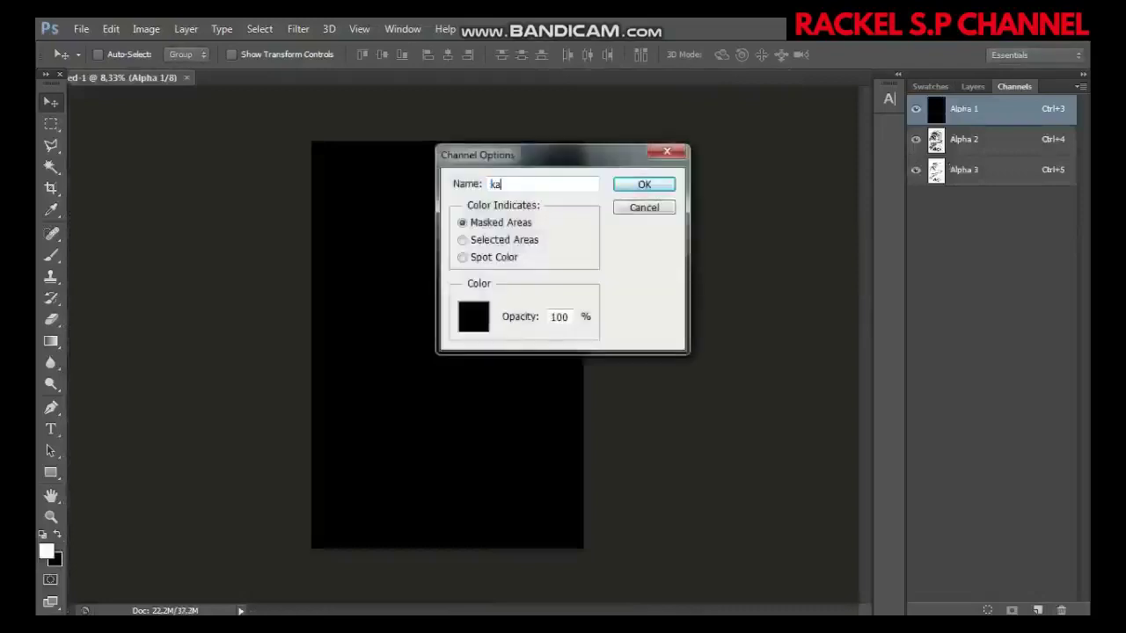
left_click(644, 184)
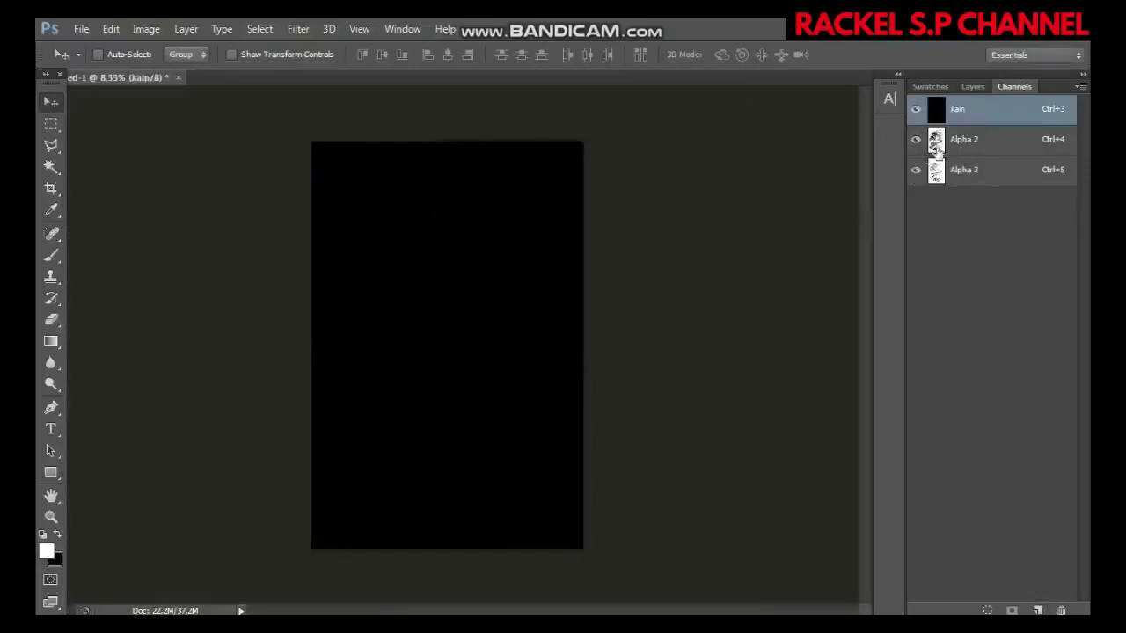
- Rename Alpha 2 to abu abu with a grey overlay at 45% opacity
double_click(935, 148)
left_click(475, 315)
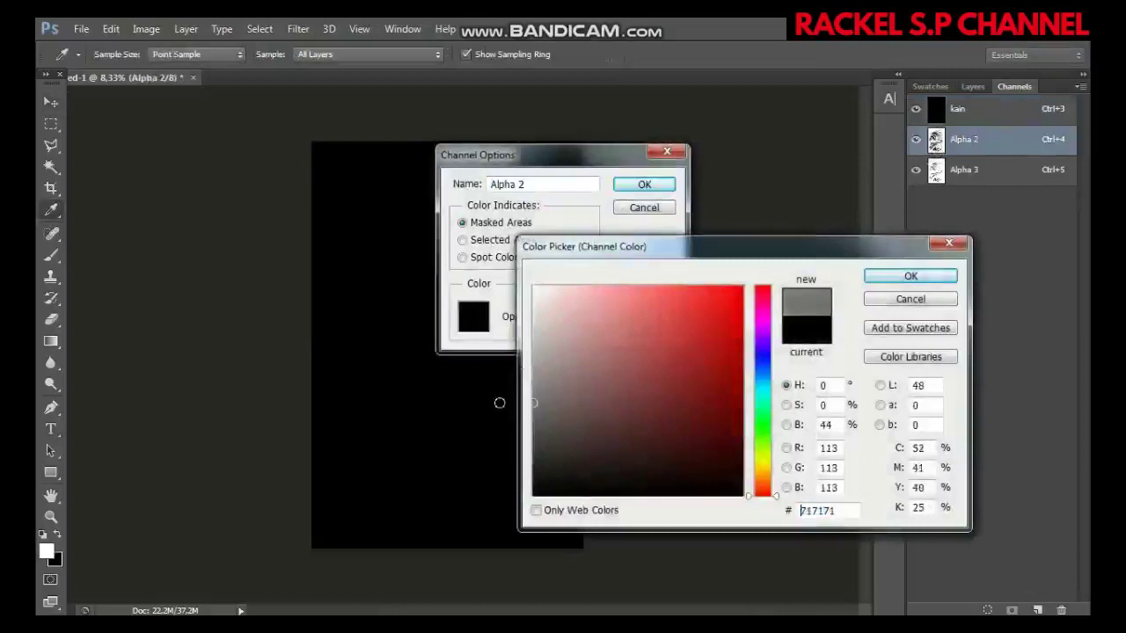
left_click(910, 276)
type("abu abu")
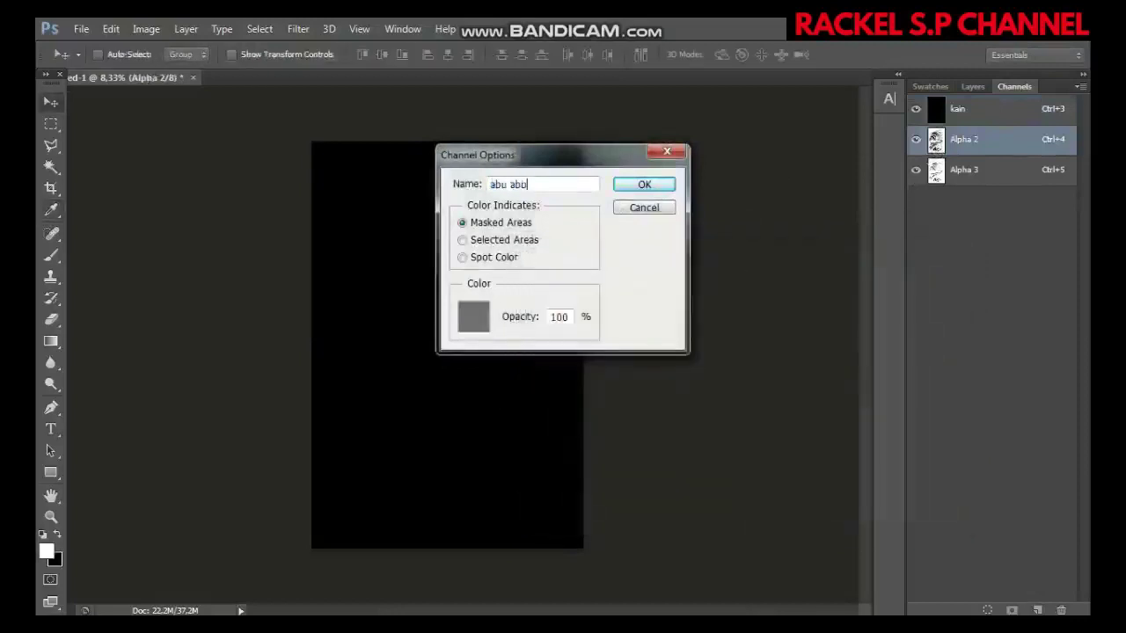
key("Tab")
type("3")
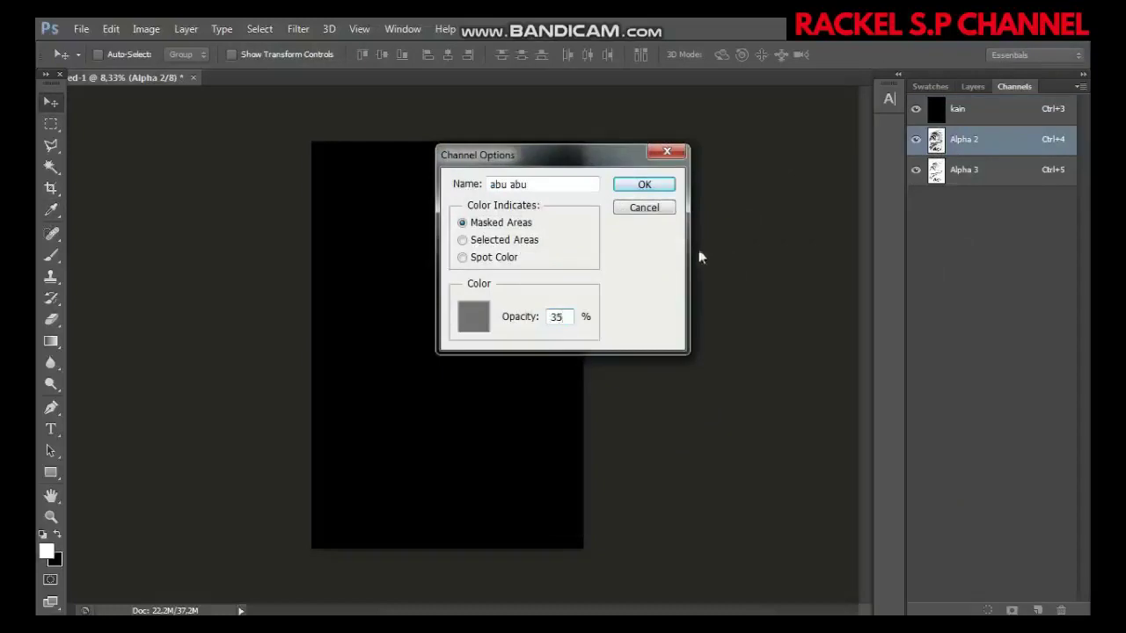
key("BackSpace")
type("4")
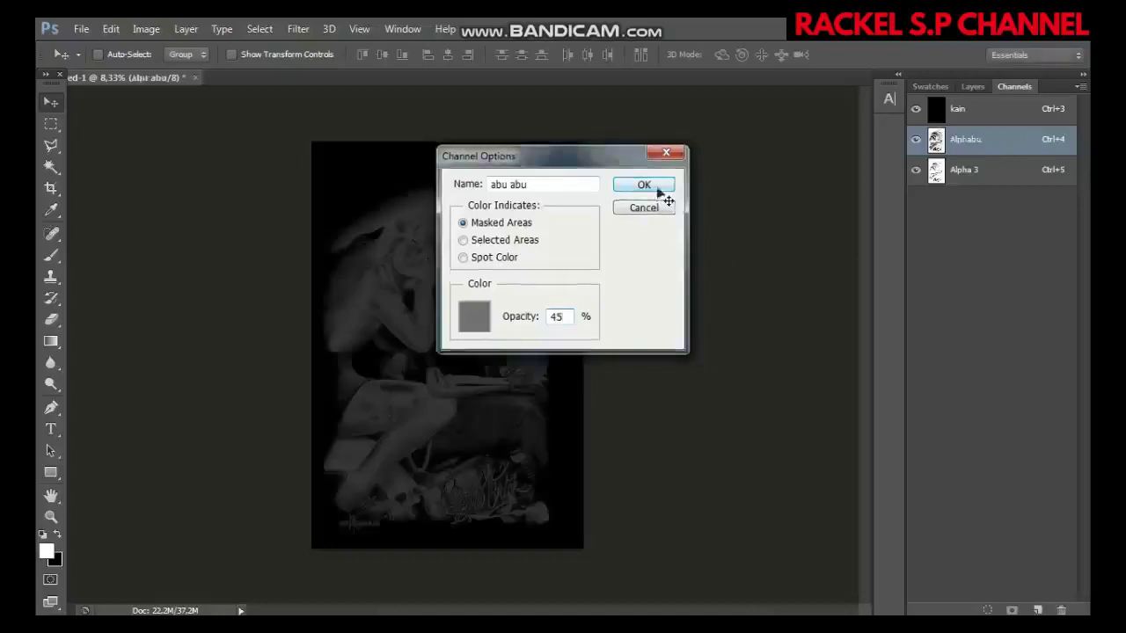
left_click(656, 186)
- Turn Alpha 3 into a white spot channel named putih with Solidity 50
double_click(936, 172)
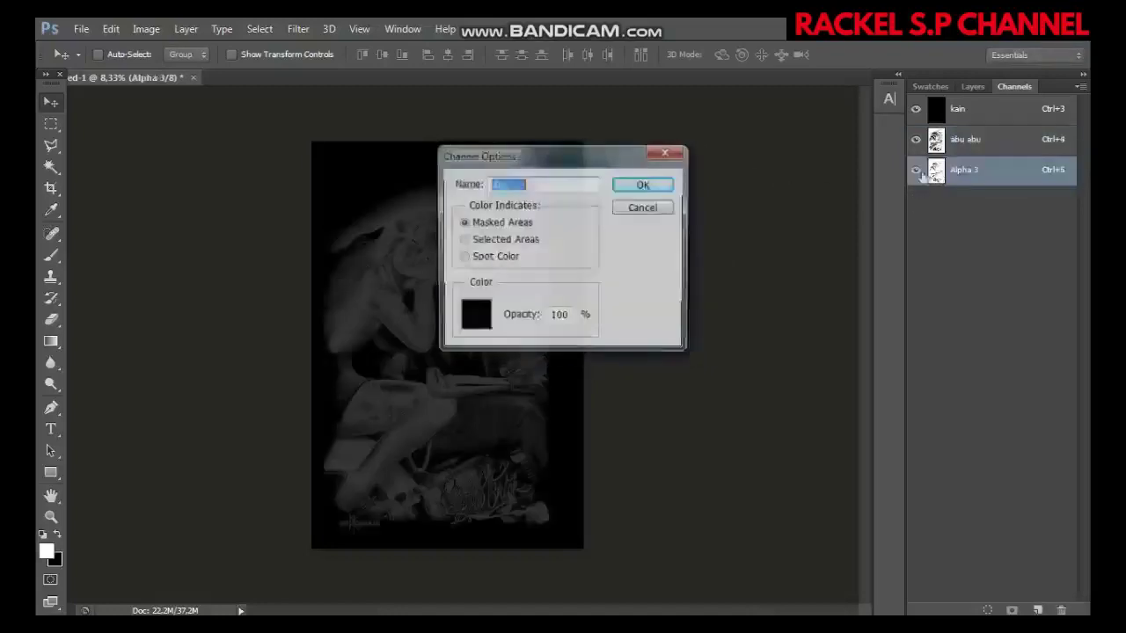
left_click(499, 261)
left_click(473, 317)
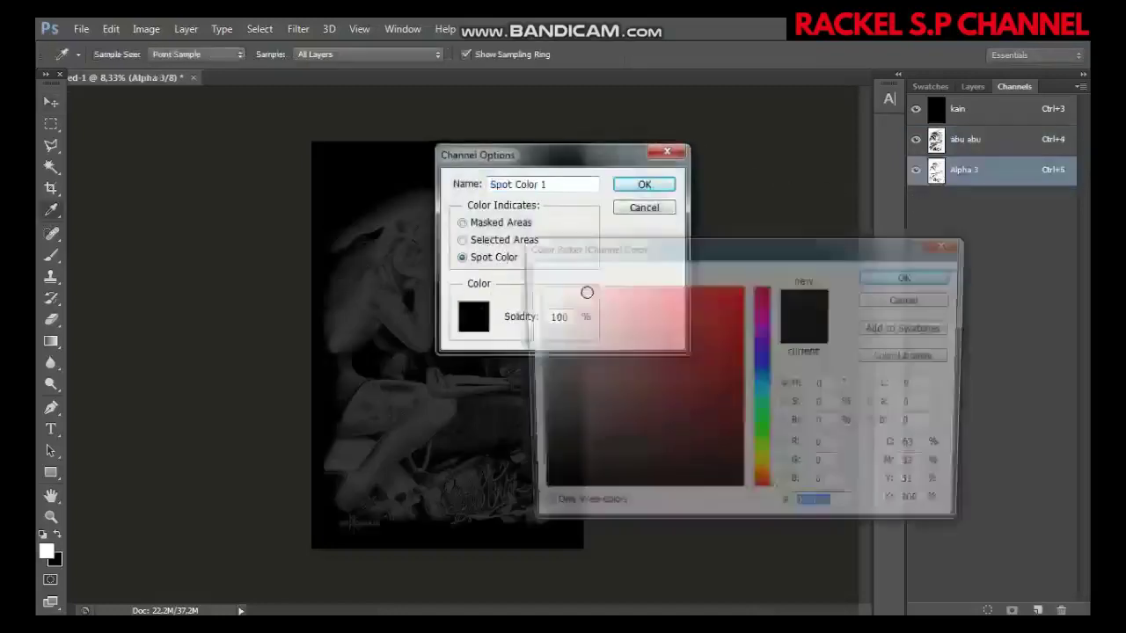
left_click(535, 288)
left_click(906, 278)
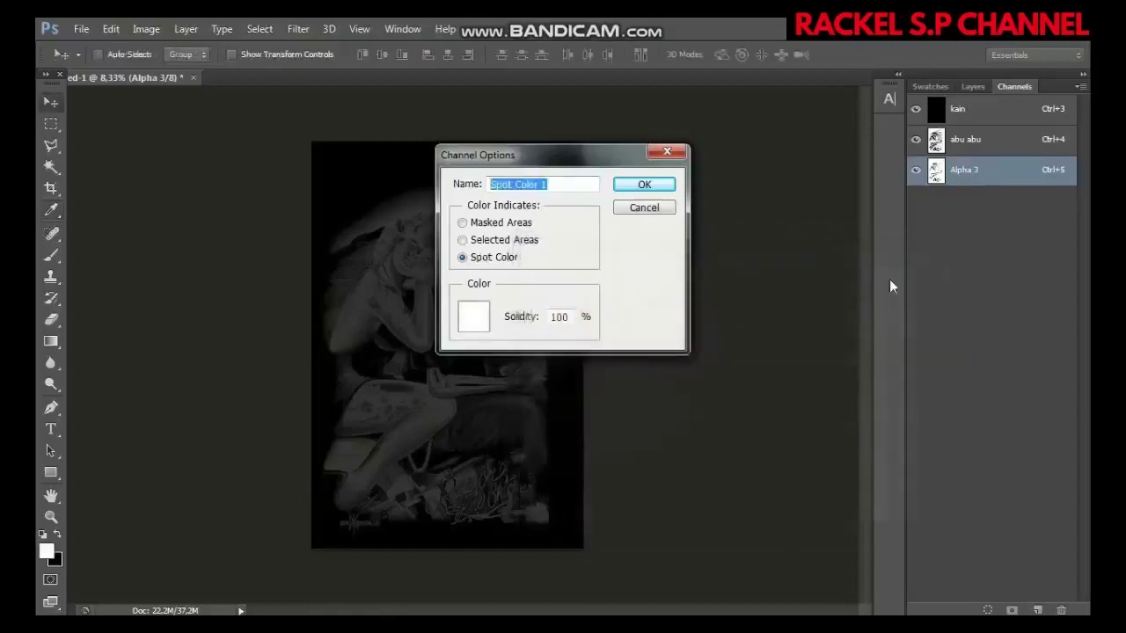
type("put")
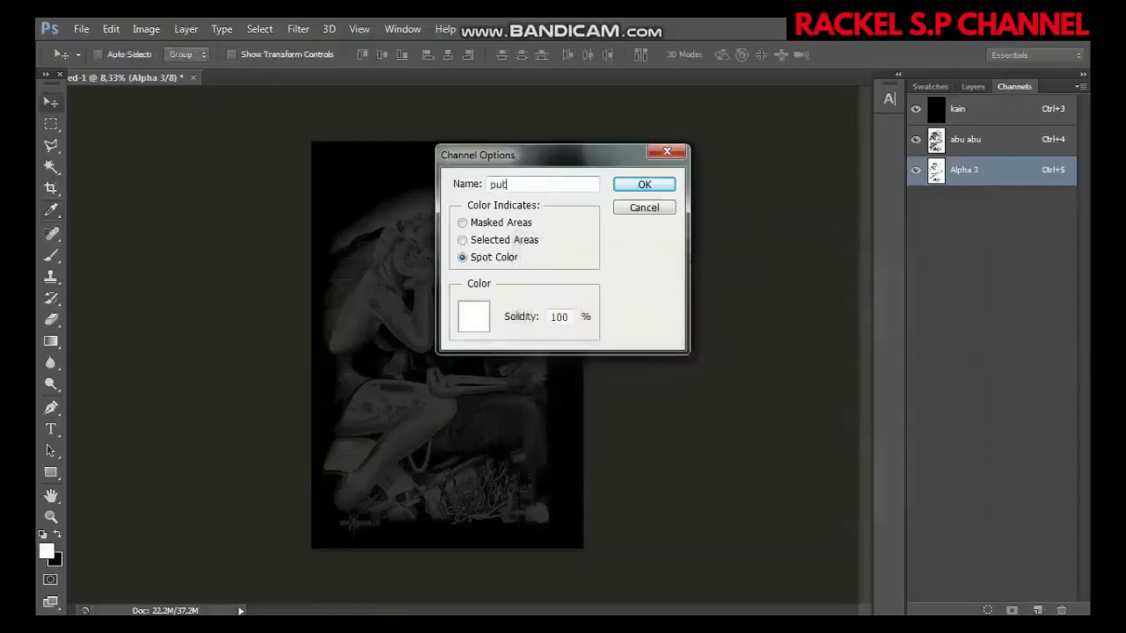
key("Tab")
key("Tab")
key("Tab")
type("50")
key("Return")
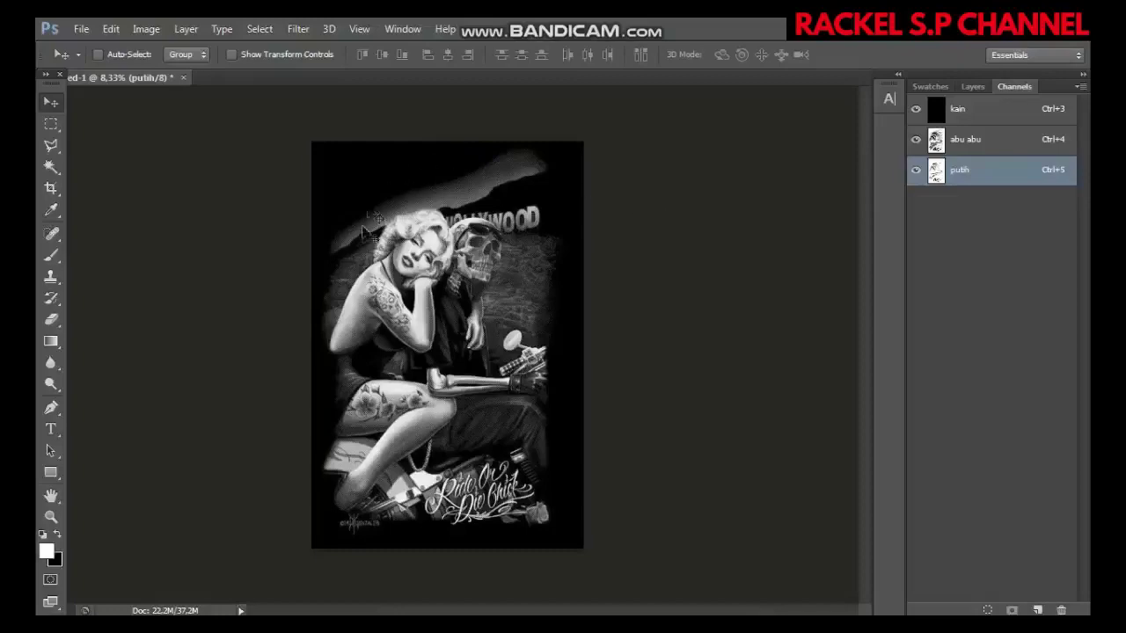
- Zoom in to inspect the merged document's halftone dots, then zoom back out
scroll(387, 194, "up", 2)
scroll(377, 167, "up", 2)
scroll(377, 167, "up", 2)
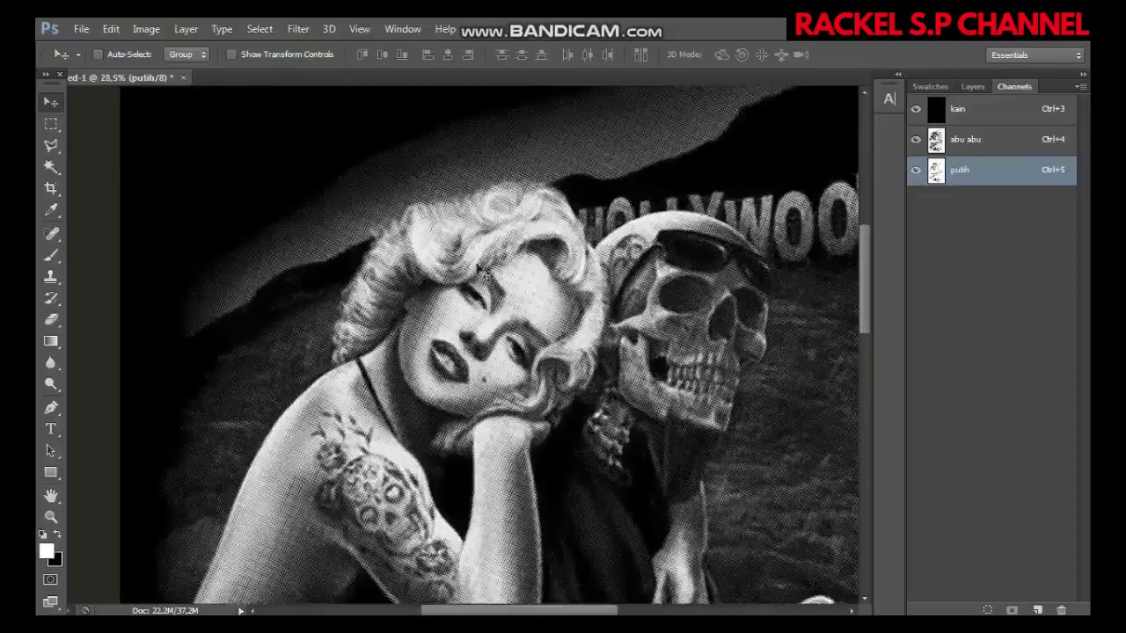
scroll(378, 171, "up", 2)
scroll(475, 273, "up", 2)
scroll(475, 276, "up", 1)
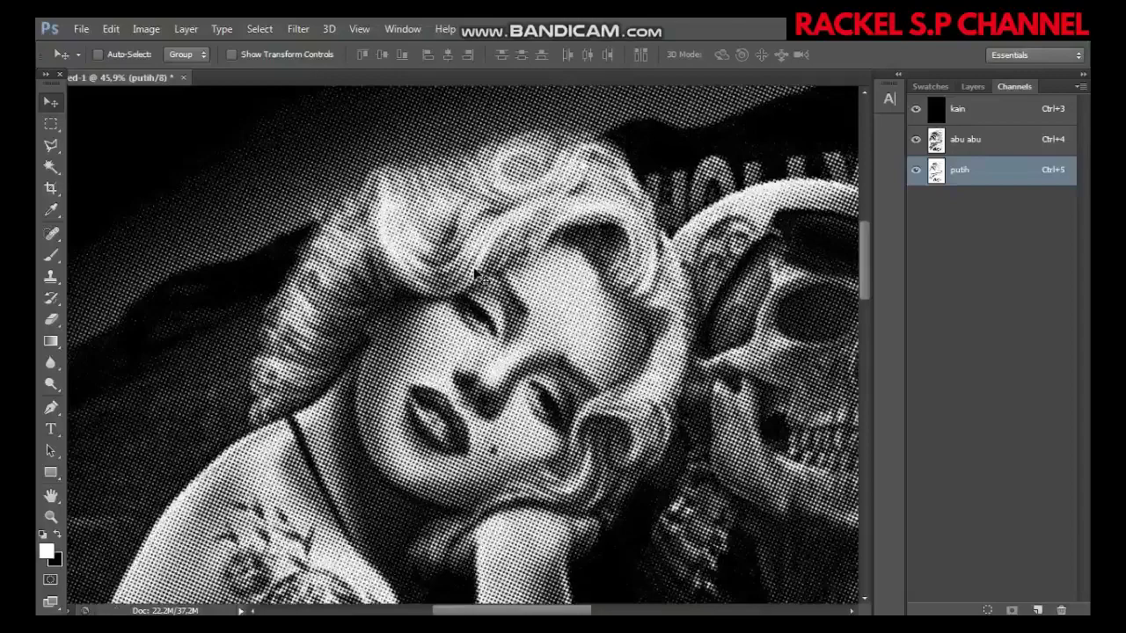
scroll(475, 275, "up", 1)
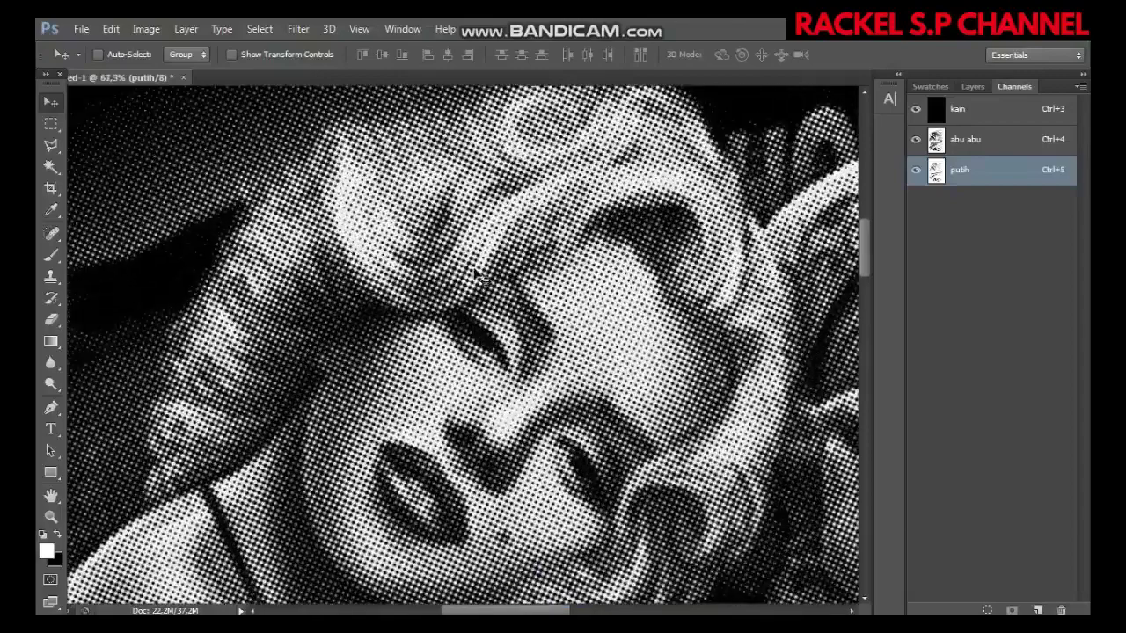
scroll(475, 275, "down", 2)
scroll(475, 275, "down", 2)
scroll(475, 276, "down", 2)
scroll(475, 276, "down", 2)
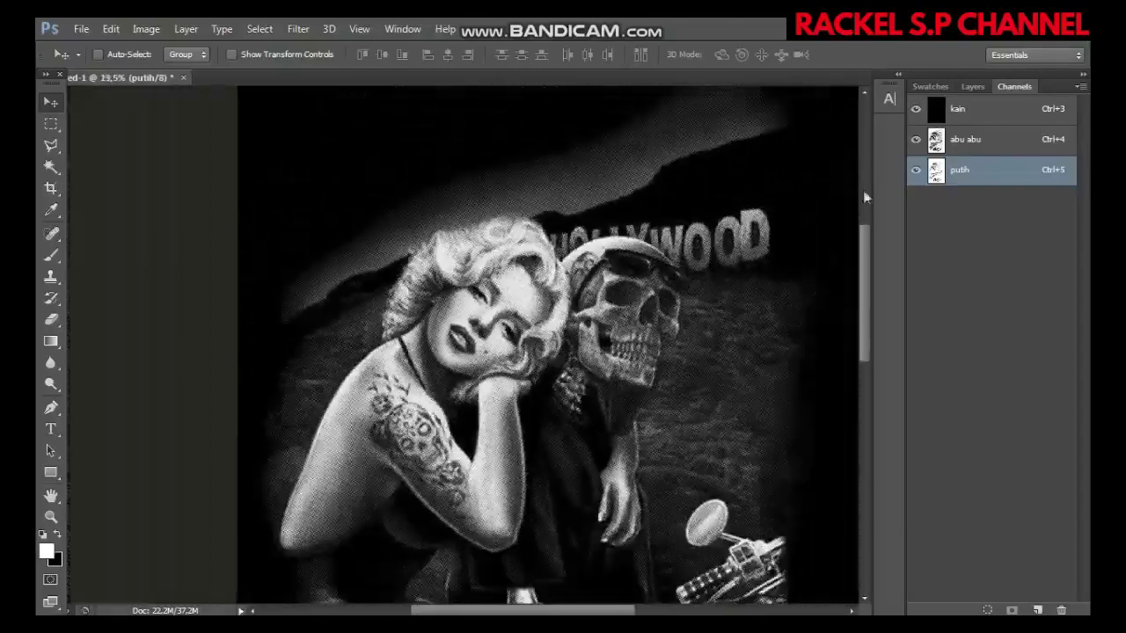
- Select abu abu and toggle the putih channel to compare, leaving it visible
left_click(917, 172)
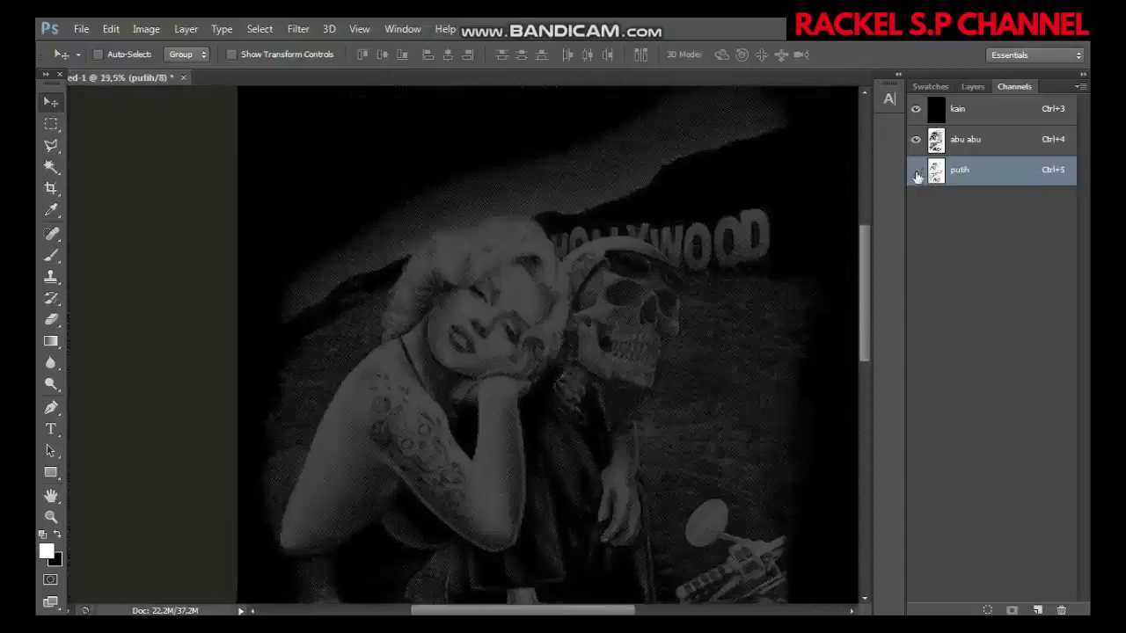
left_click(959, 145)
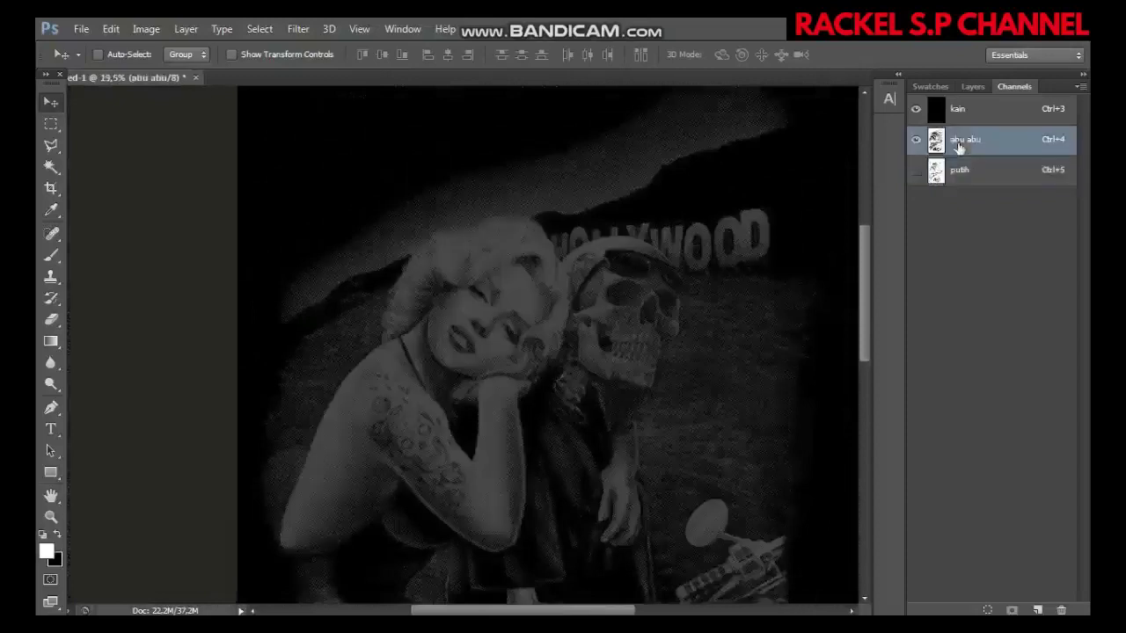
left_click(917, 173)
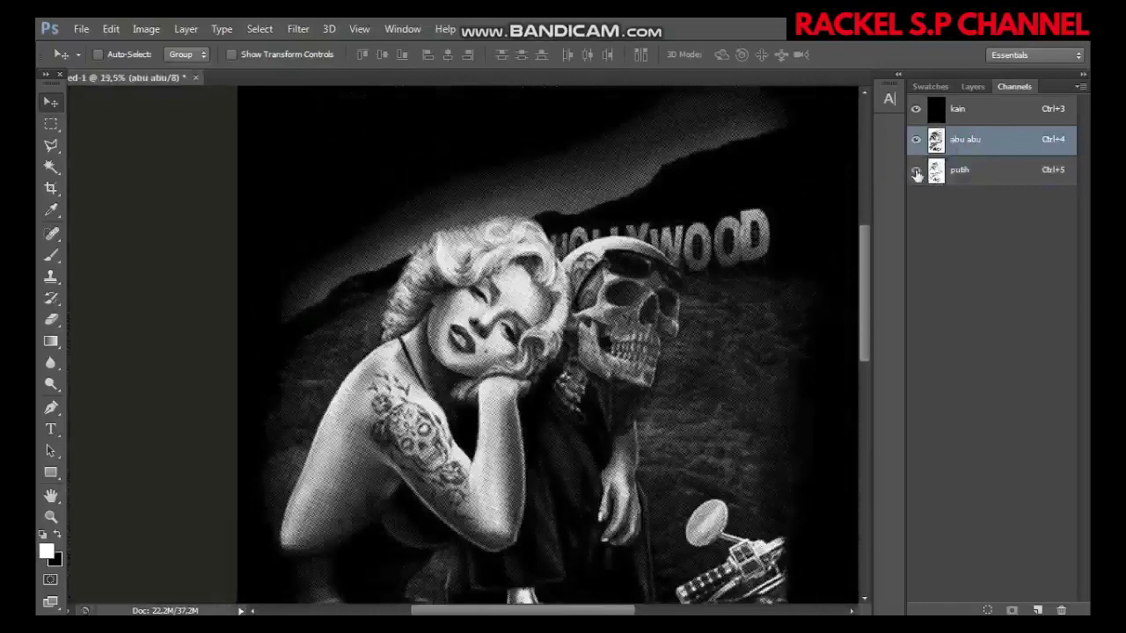
left_click(916, 173)
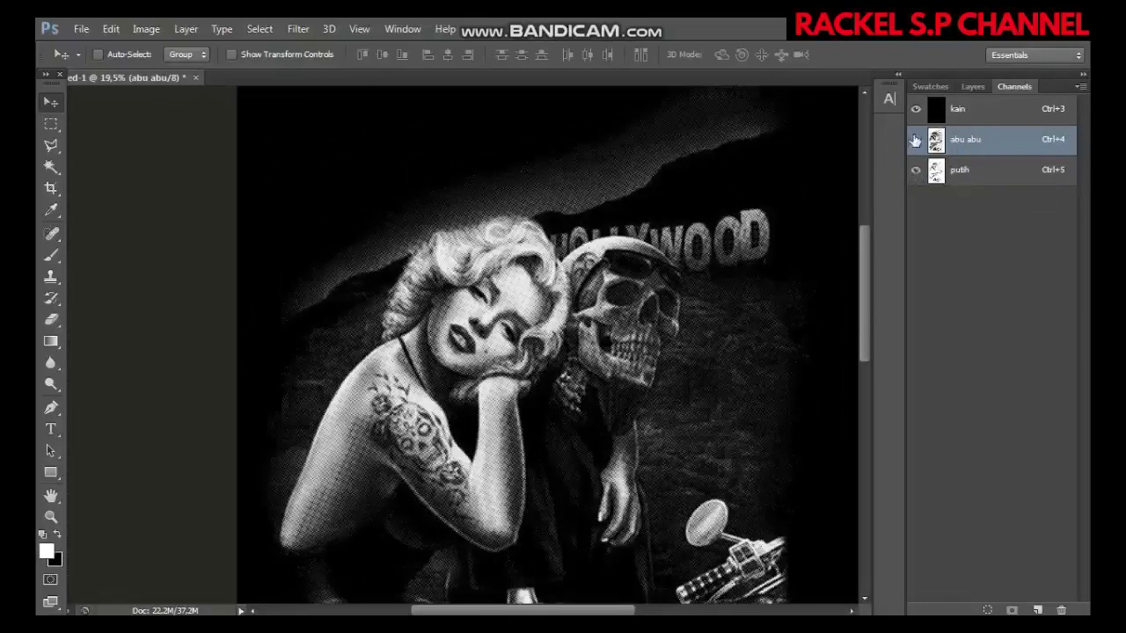
left_click(915, 172)
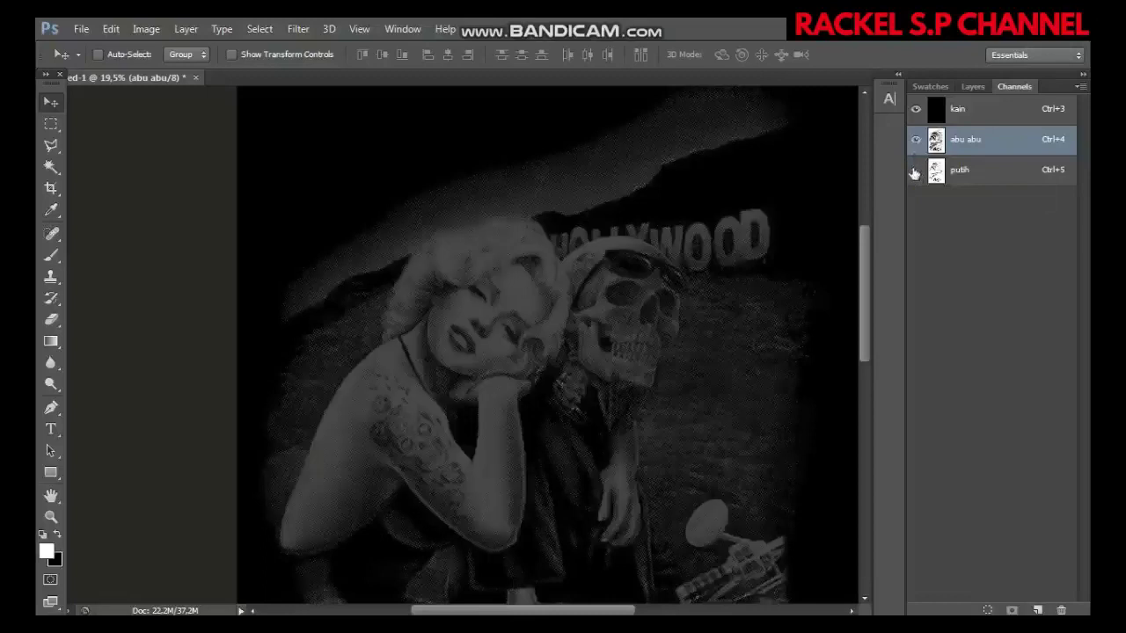
left_click(915, 173)
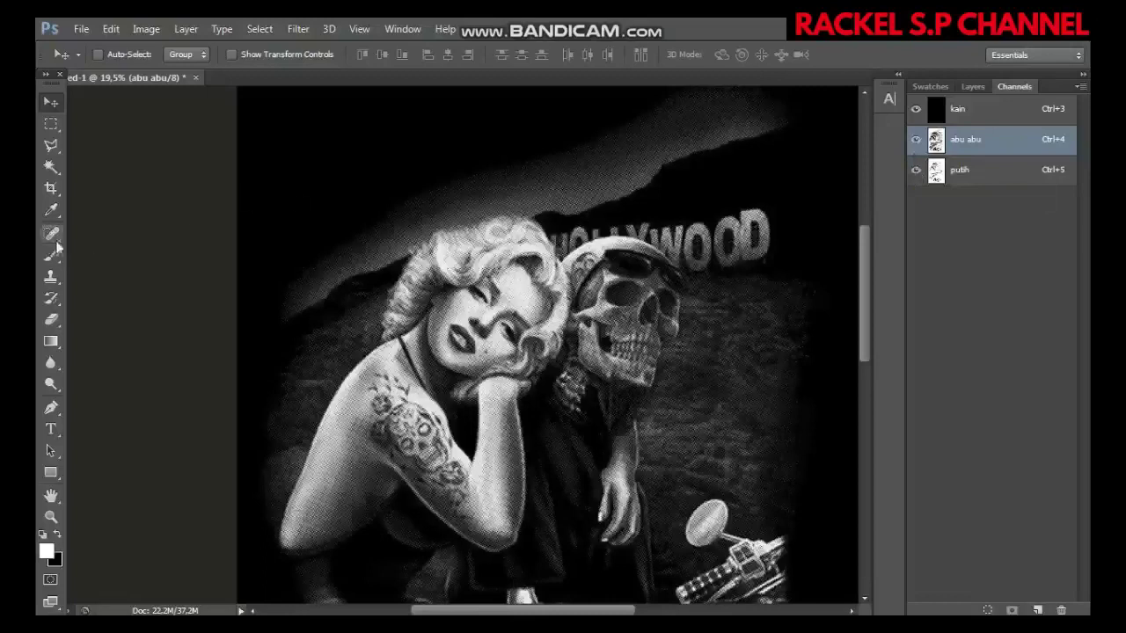
- Zoom and pan around the composite to inspect the diamond-dot halftone
scroll(420, 459, "down", 1)
scroll(420, 459, "down", 2)
scroll(420, 459, "down", 1)
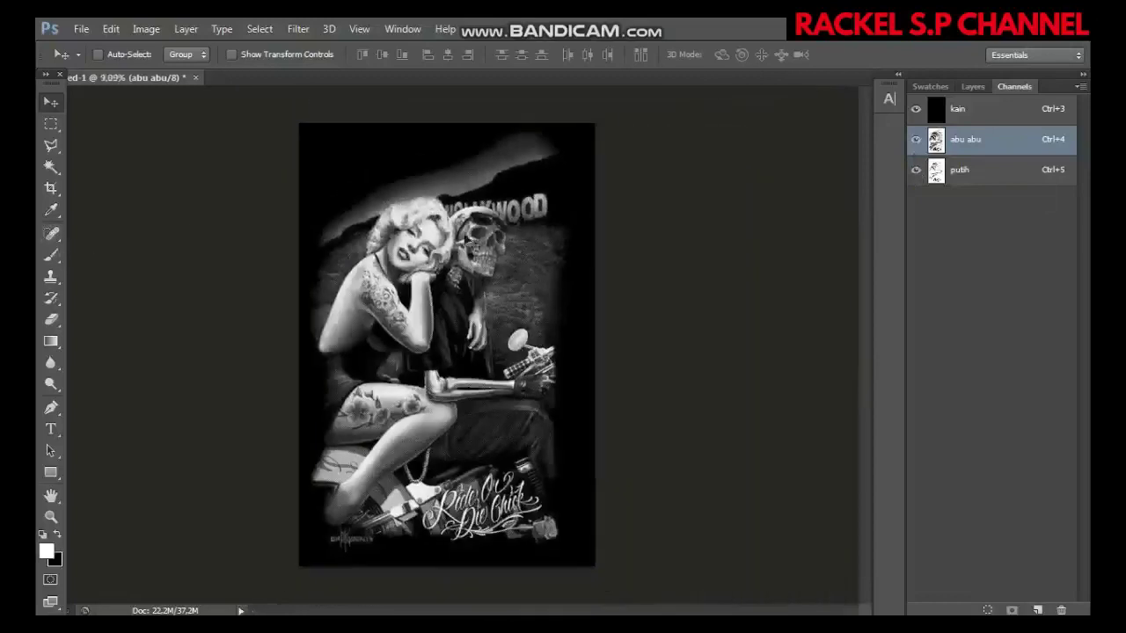
scroll(420, 459, "up", 1)
scroll(421, 459, "up", 1)
scroll(420, 459, "up", 2)
scroll(420, 459, "up", 2)
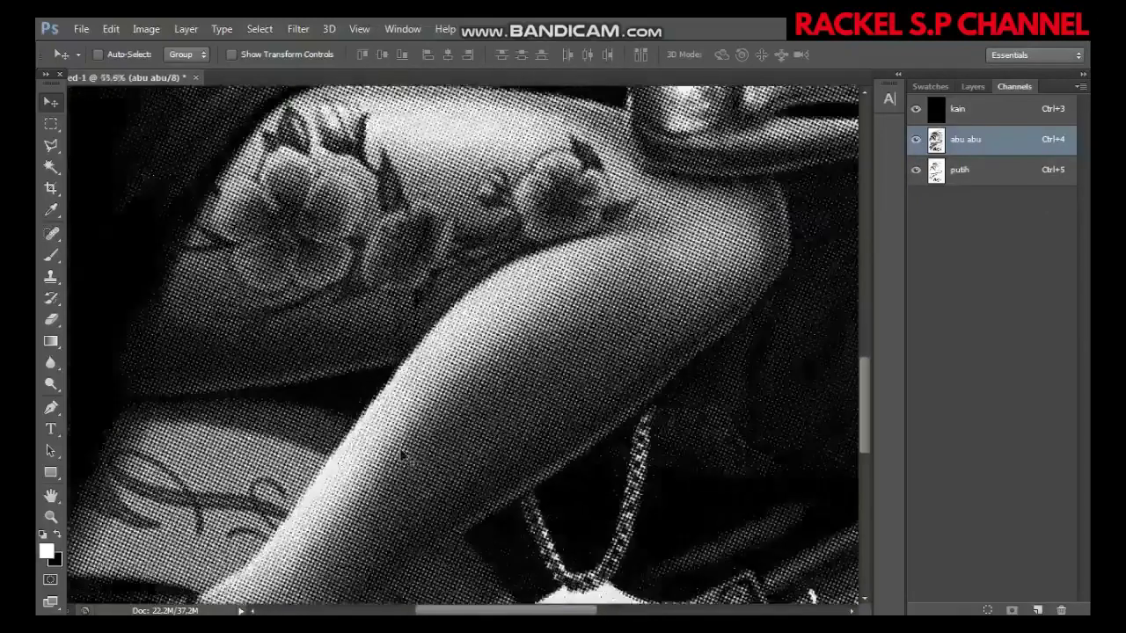
scroll(414, 458, "up", 2)
scroll(405, 456, "left", 1)
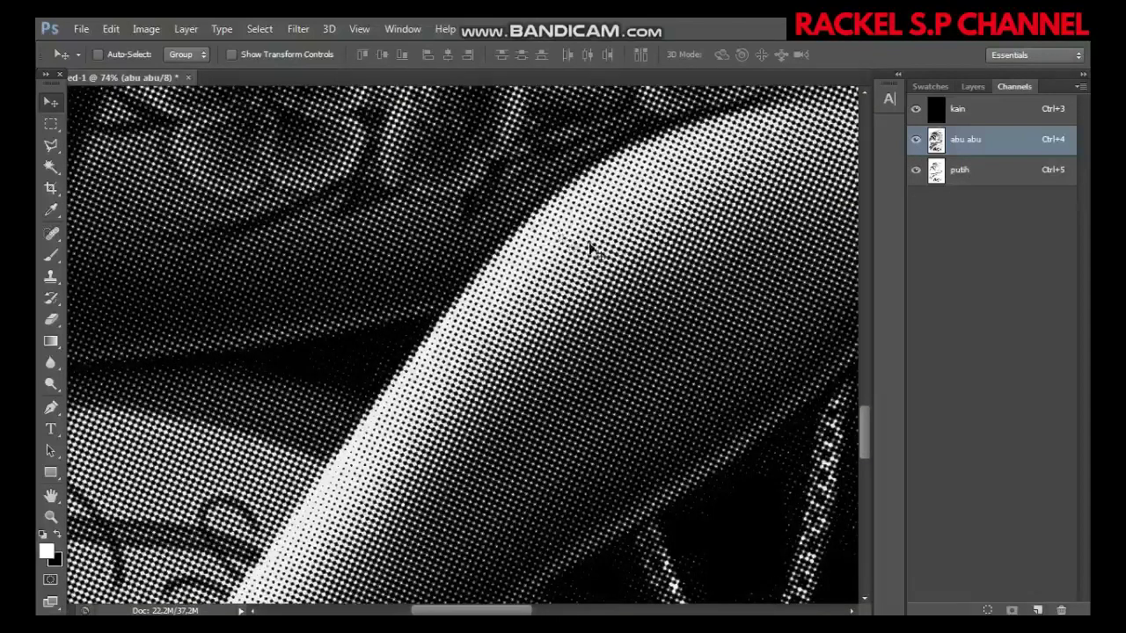
scroll(530, 254, "down", 2)
scroll(531, 254, "down", 2)
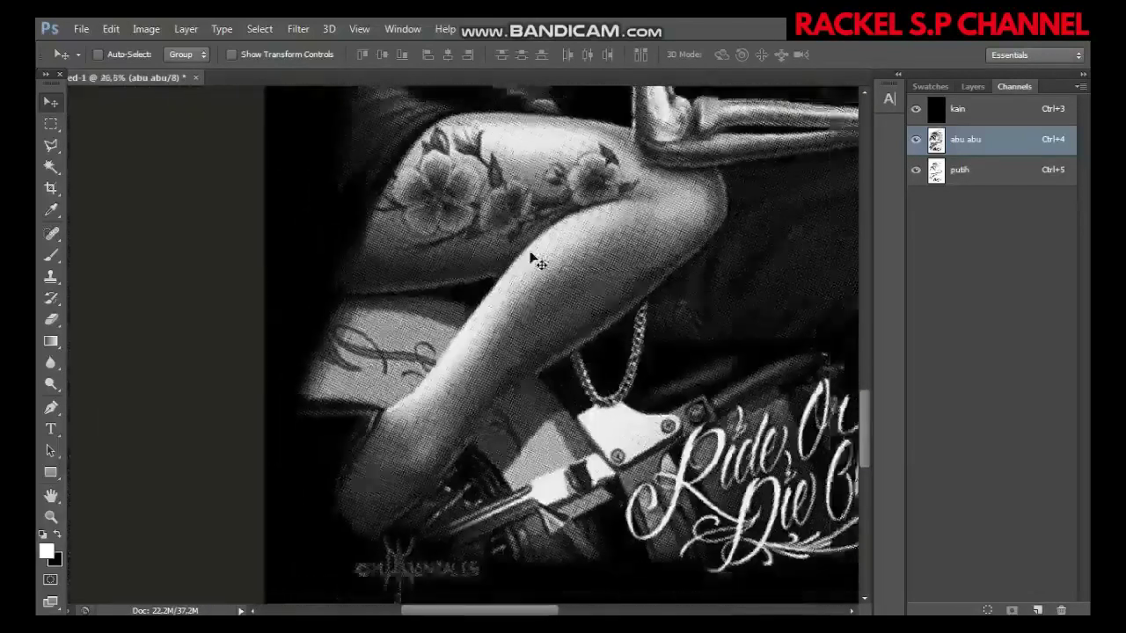
scroll(530, 260, "down", 2)
scroll(532, 266, "down", 2)
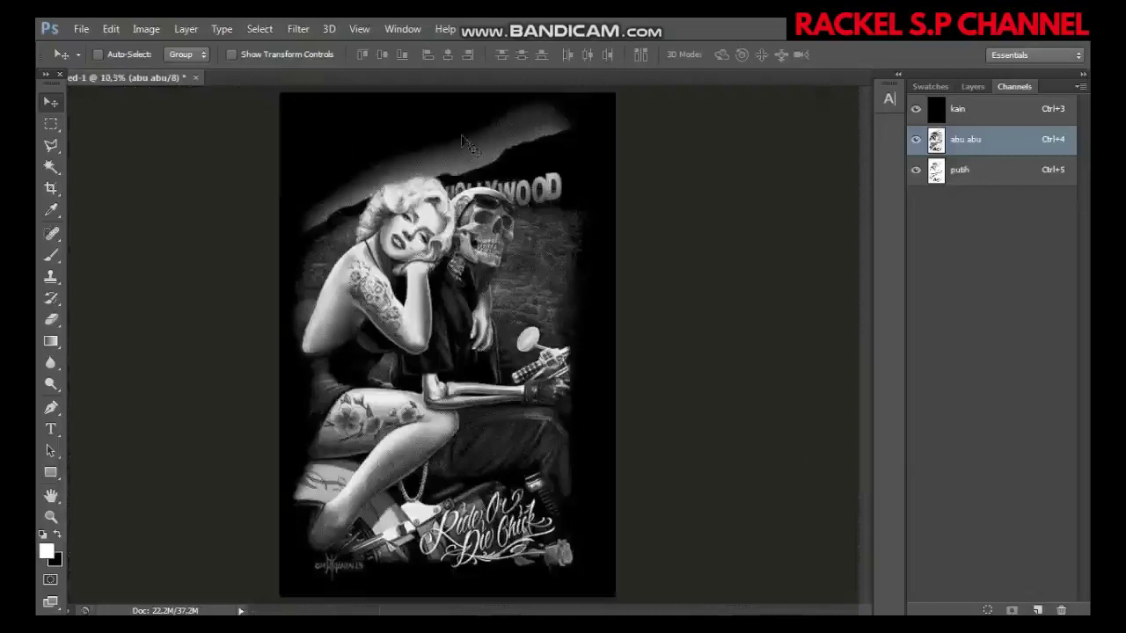
scroll(334, 161, "up", 2)
scroll(334, 161, "up", 1)
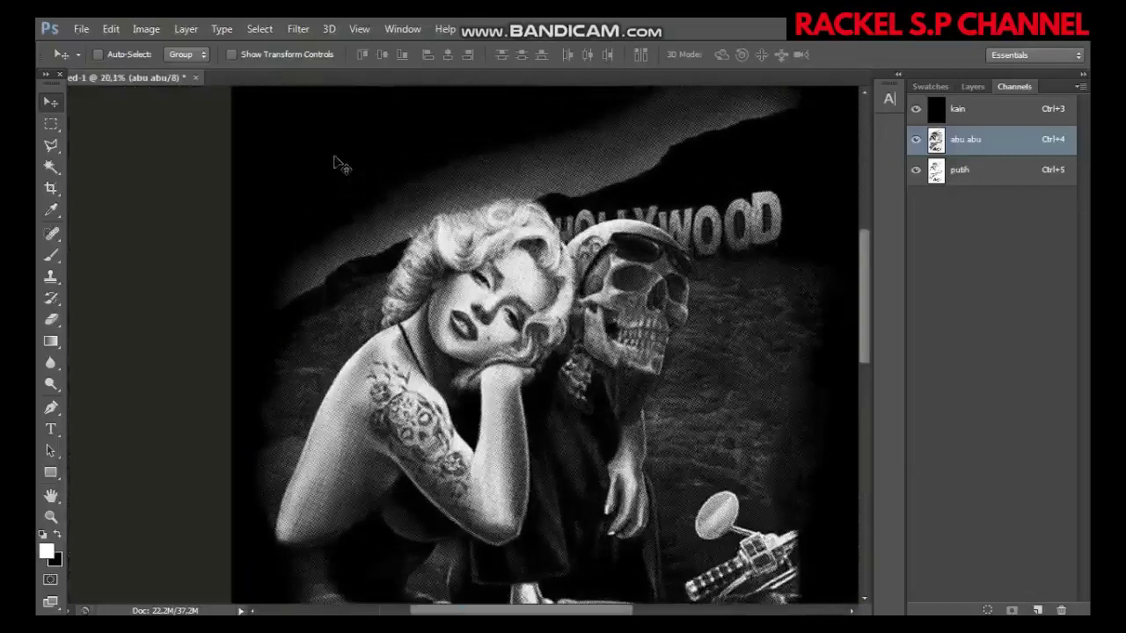